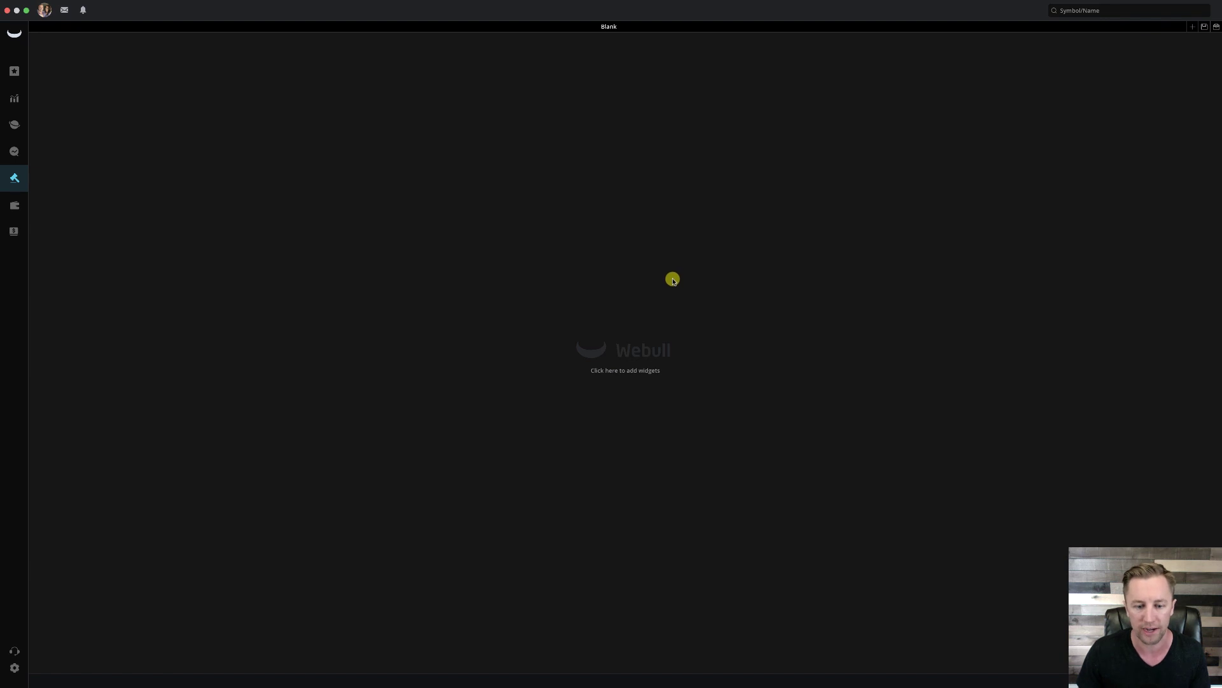
- Add a new board tab built from the Blank layout
click(1193, 28)
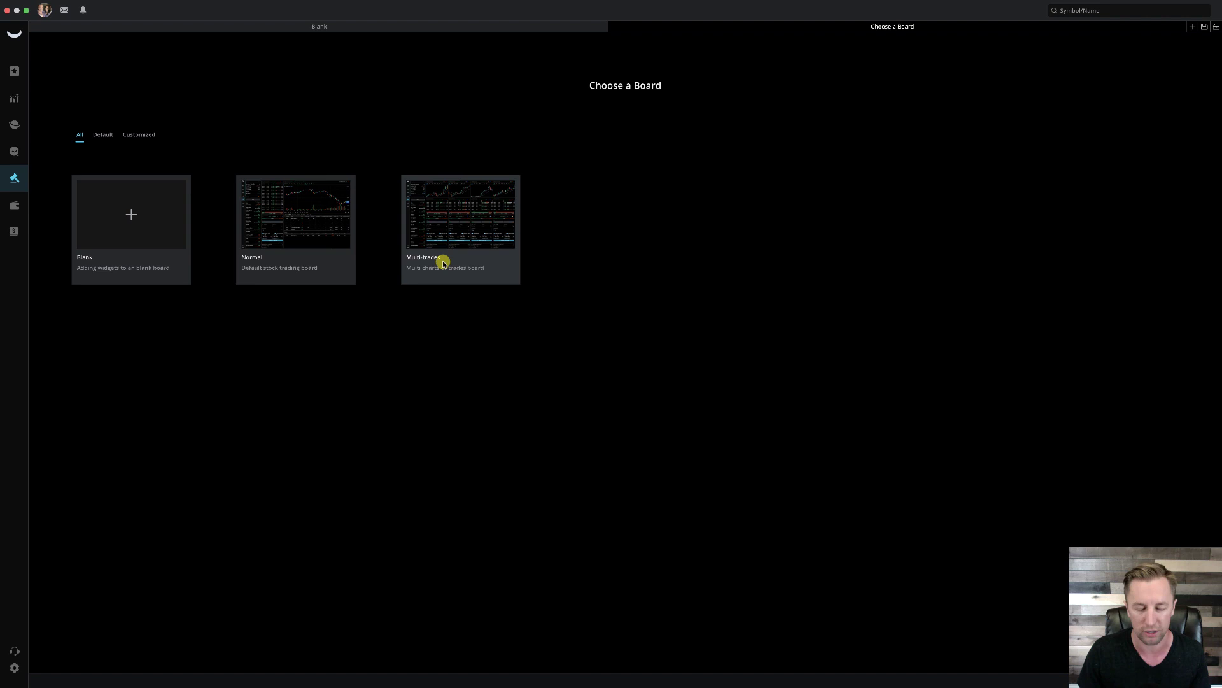
click(133, 214)
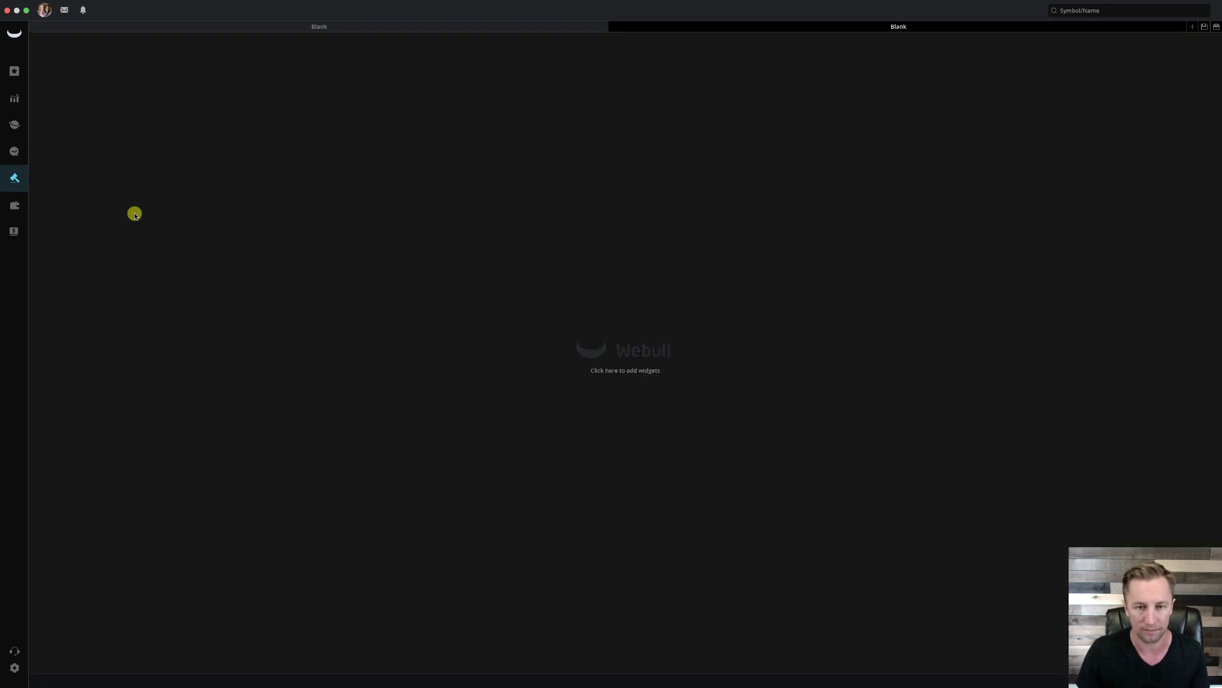
- Add an AAPL Chart widget, move it top-right and enlarge it to fill the right side
click(1217, 30)
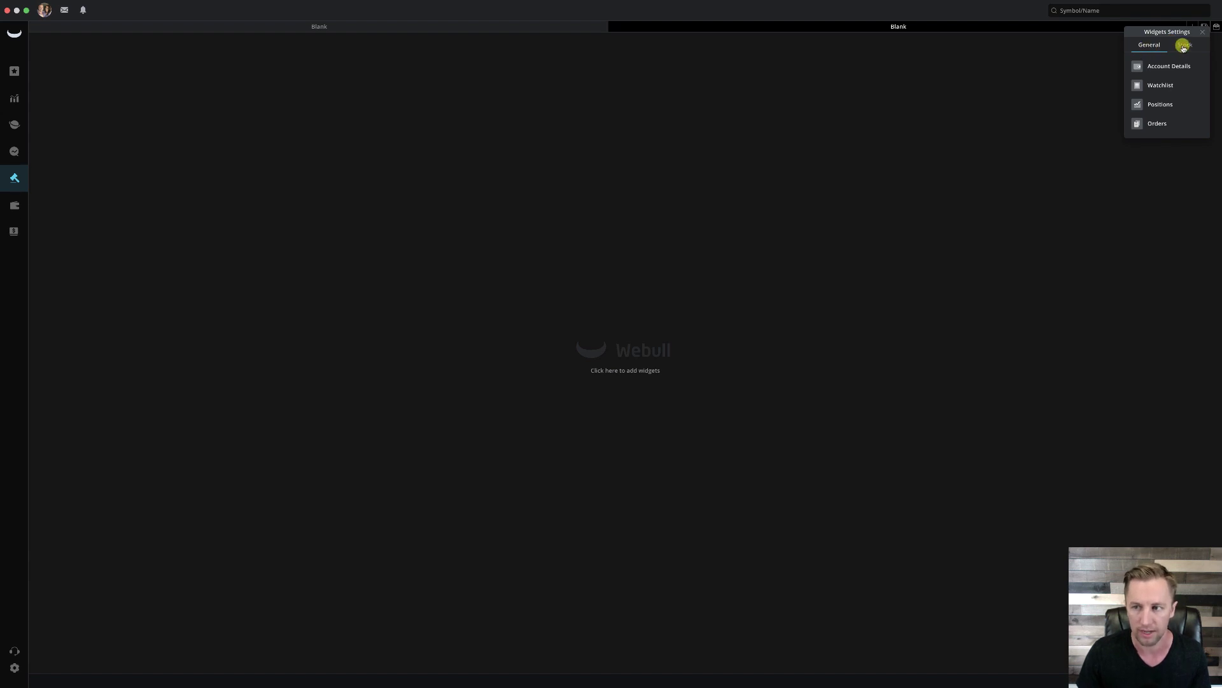
click(1182, 46)
click(1149, 46)
click(1173, 50)
click(1186, 48)
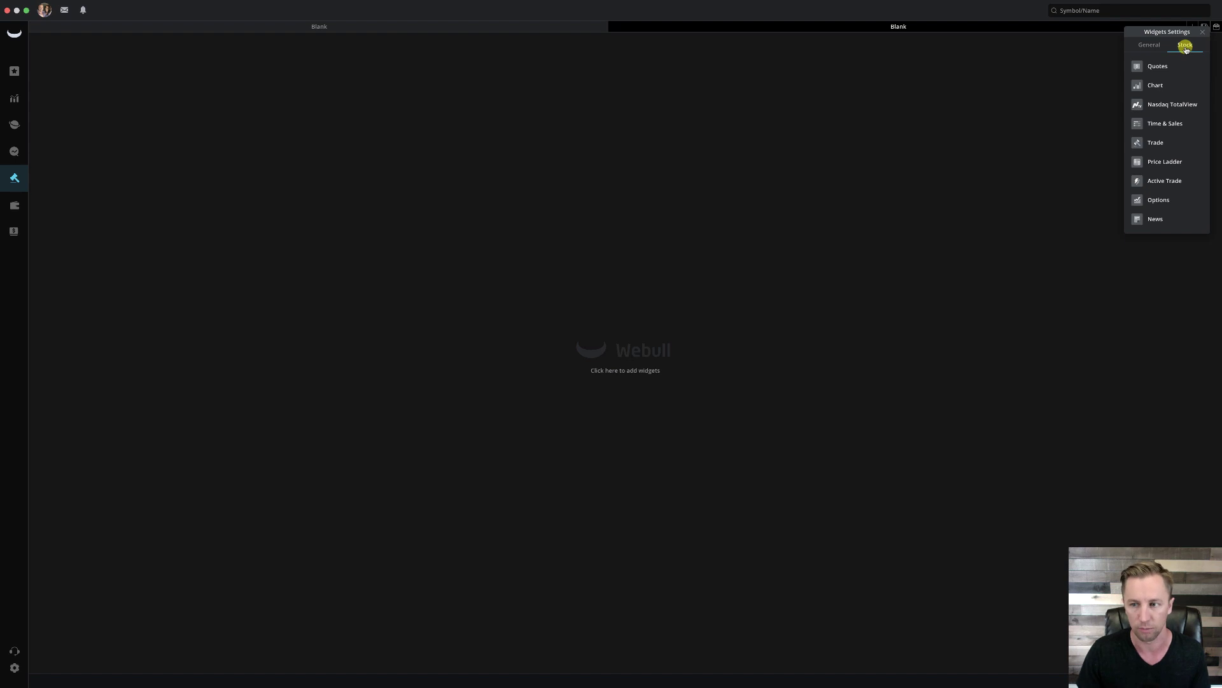
click(1153, 85)
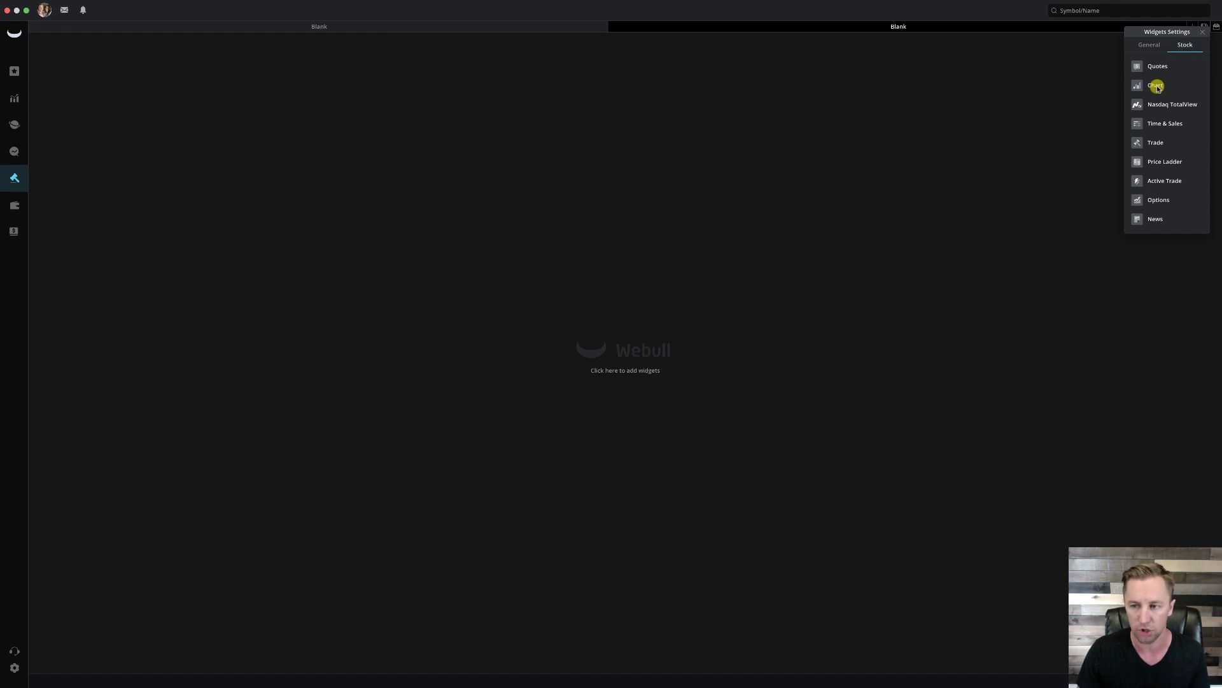
click(1203, 33)
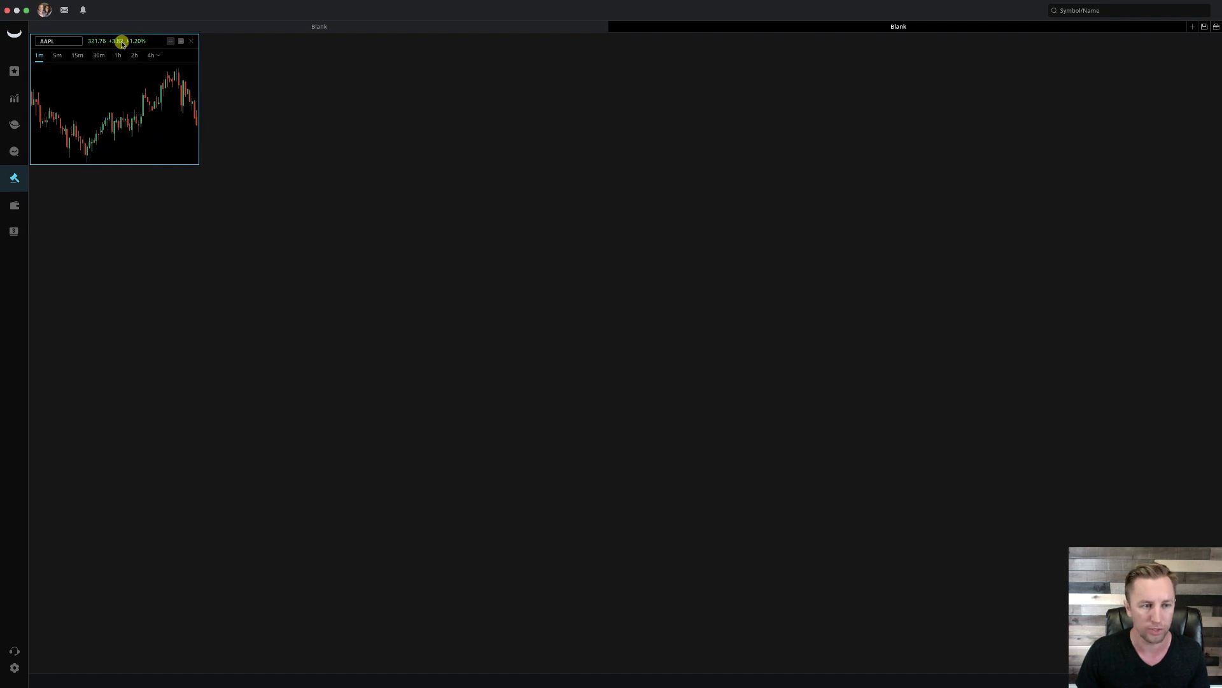
drag(118, 44, 1131, 49)
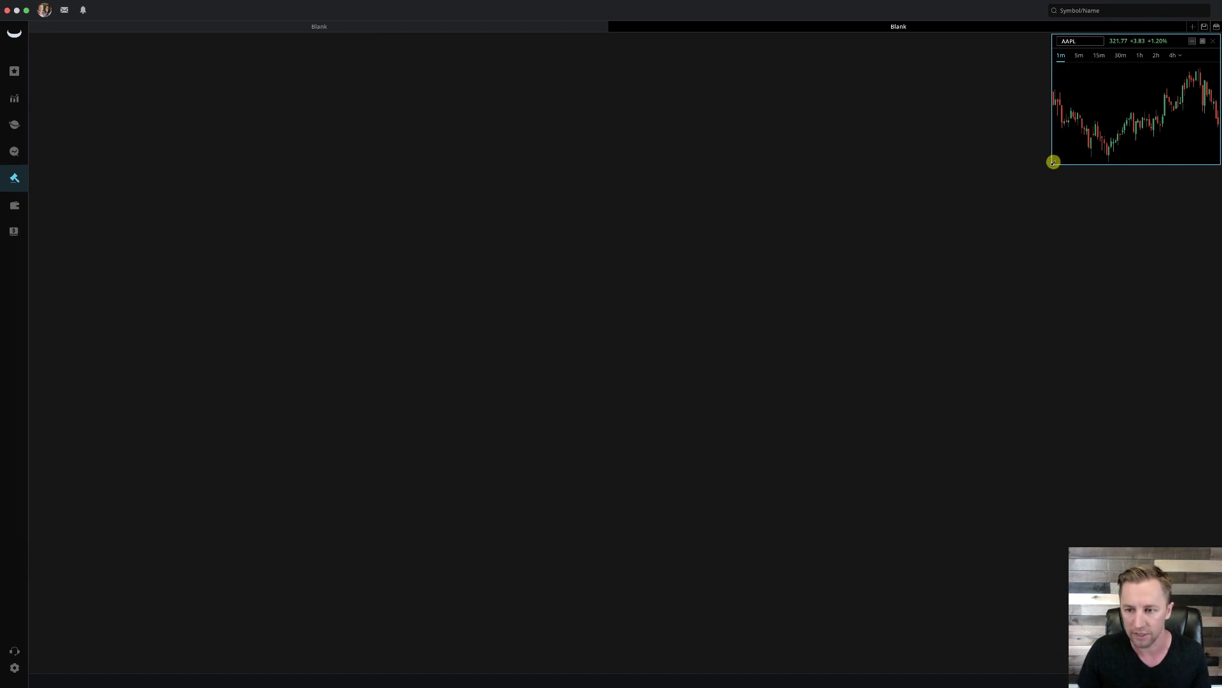
drag(1053, 163, 578, 557)
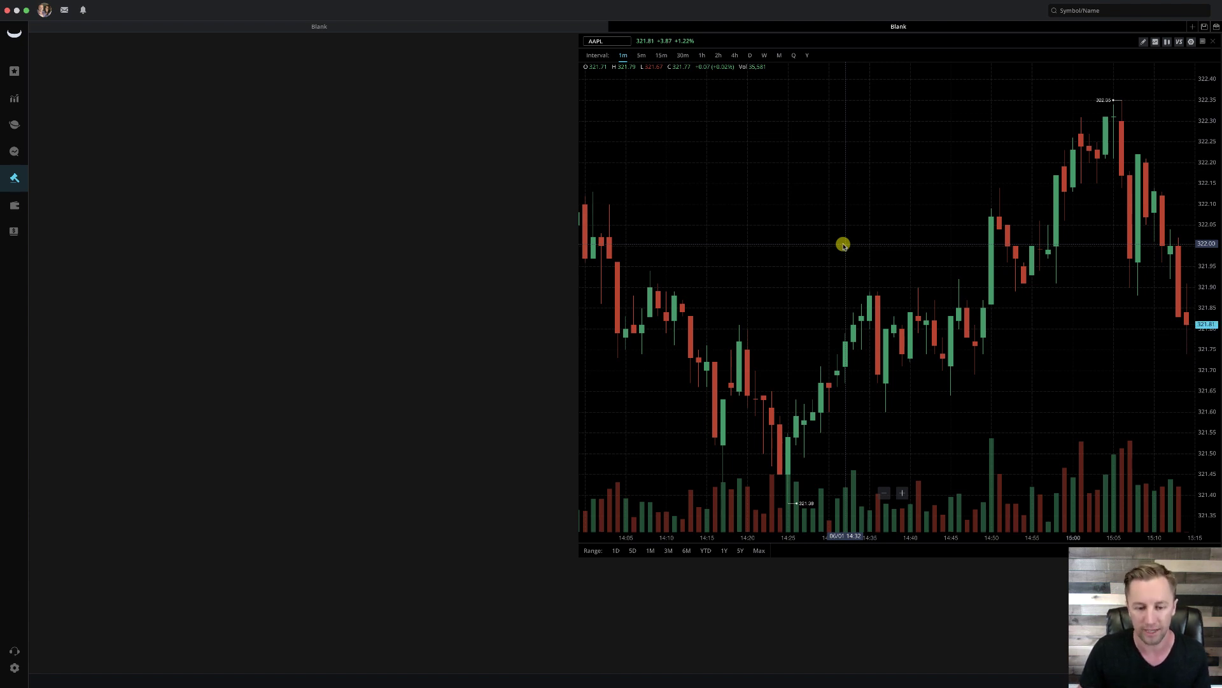
- Add Positions and Orders widgets to the board from the General widgets
text(E)
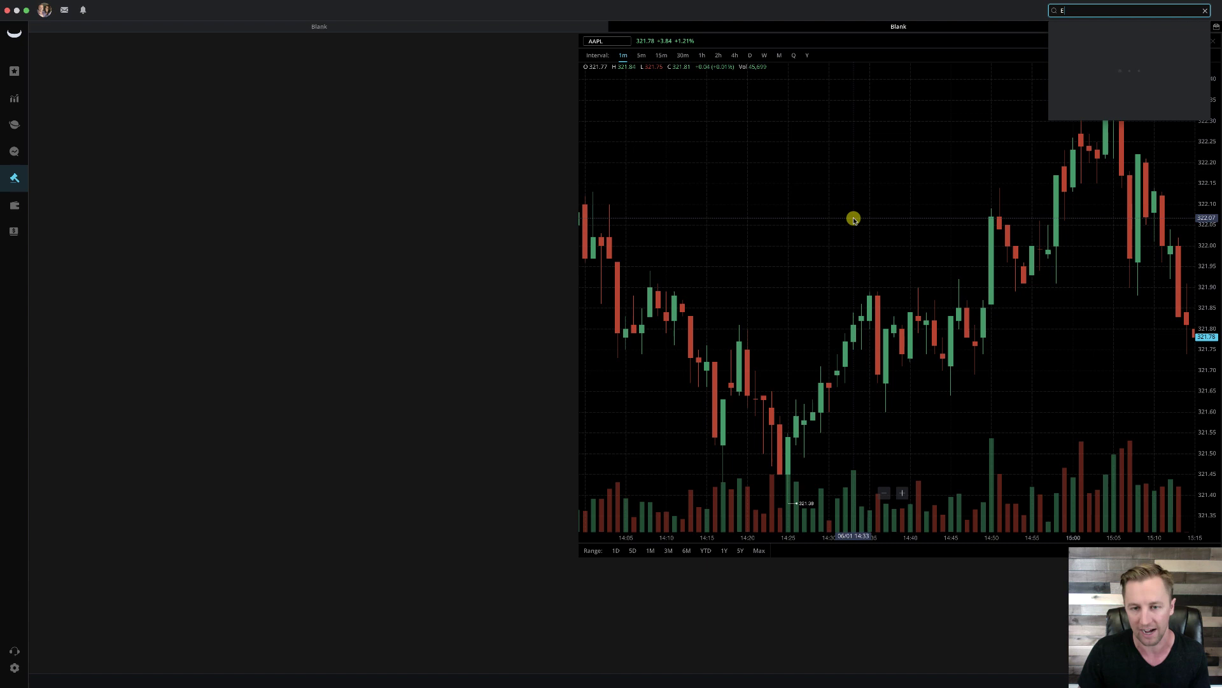
click(885, 261)
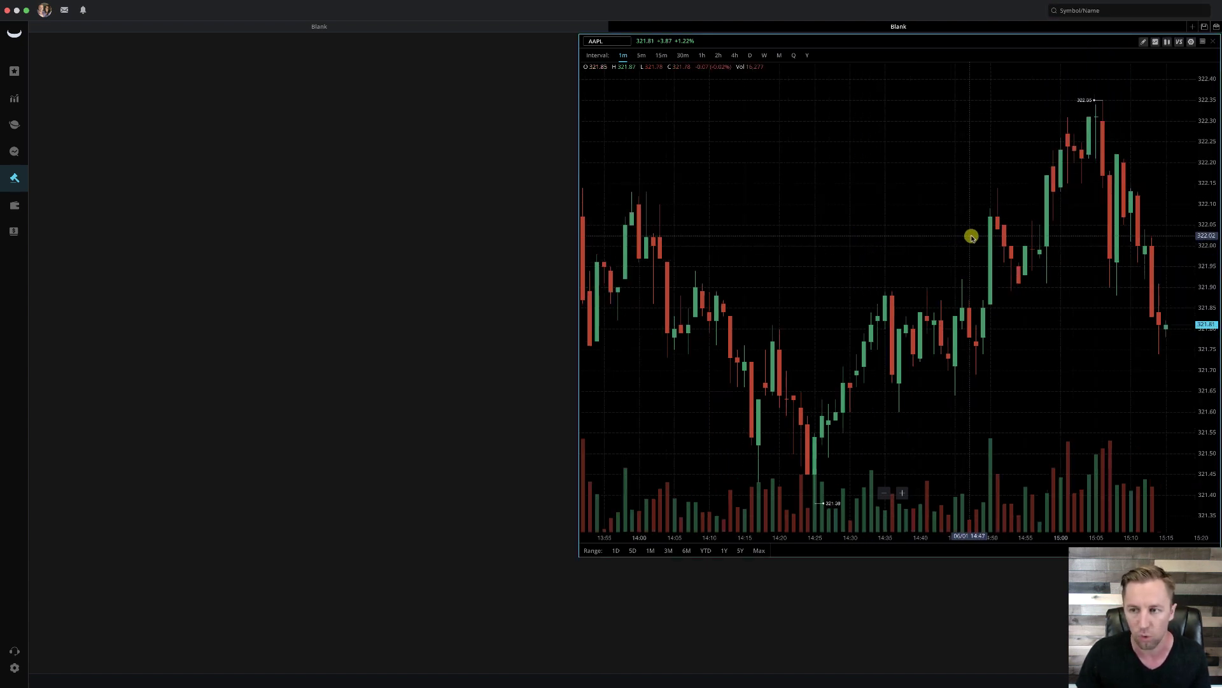
click(1217, 28)
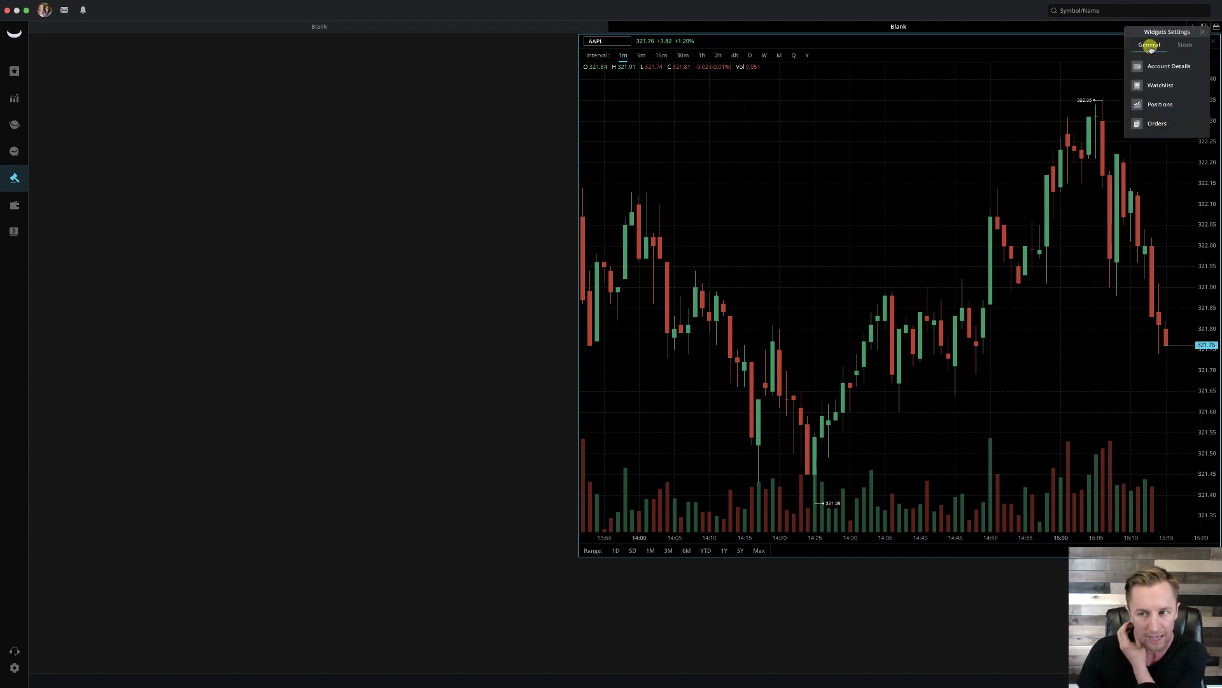
click(1161, 105)
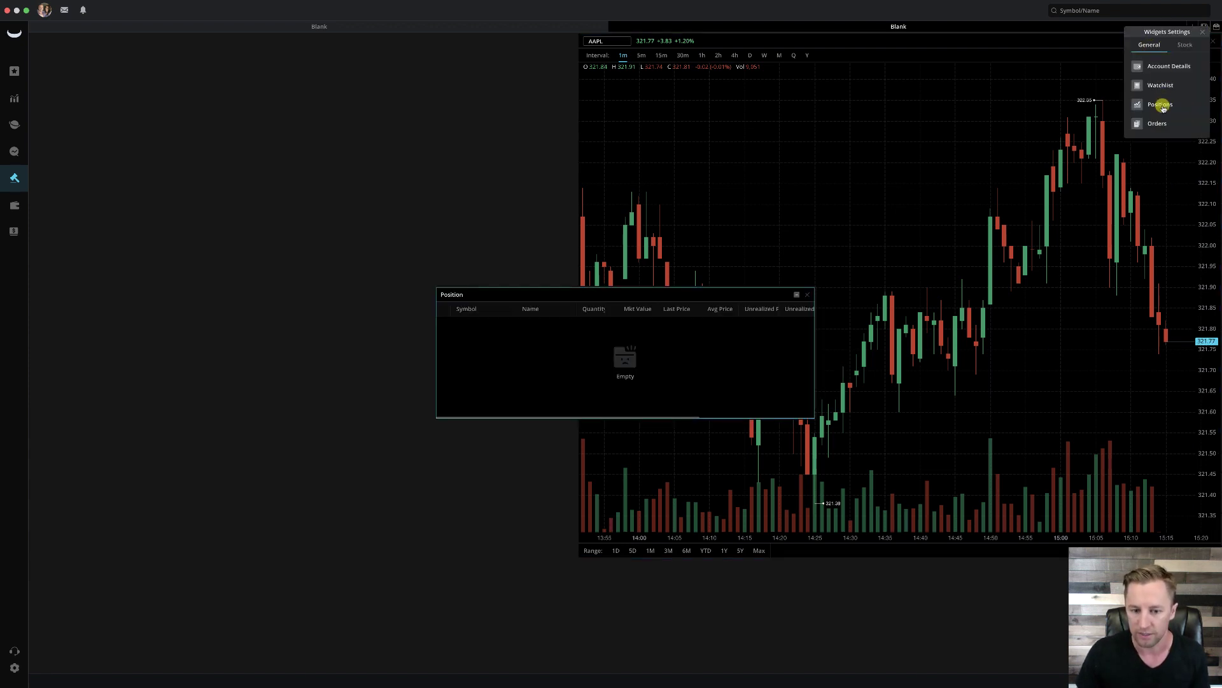
click(1157, 124)
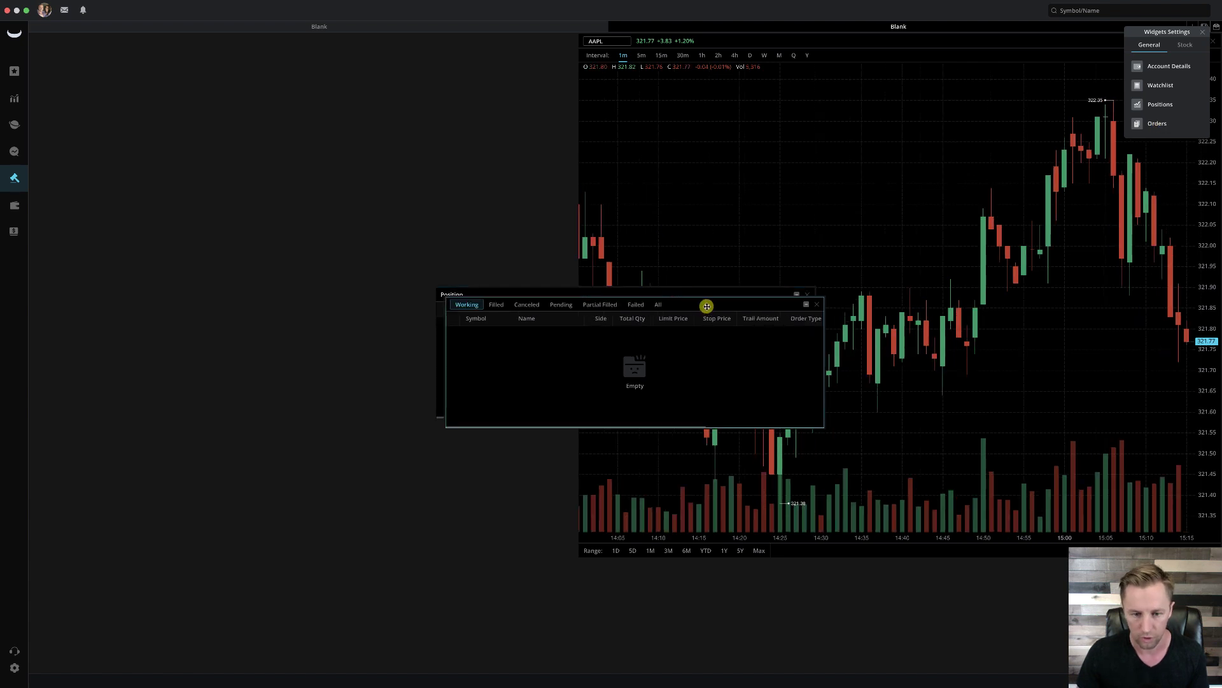
- Place the Orders panel left of the chart and Positions beneath the chart
drag(708, 307, 462, 429)
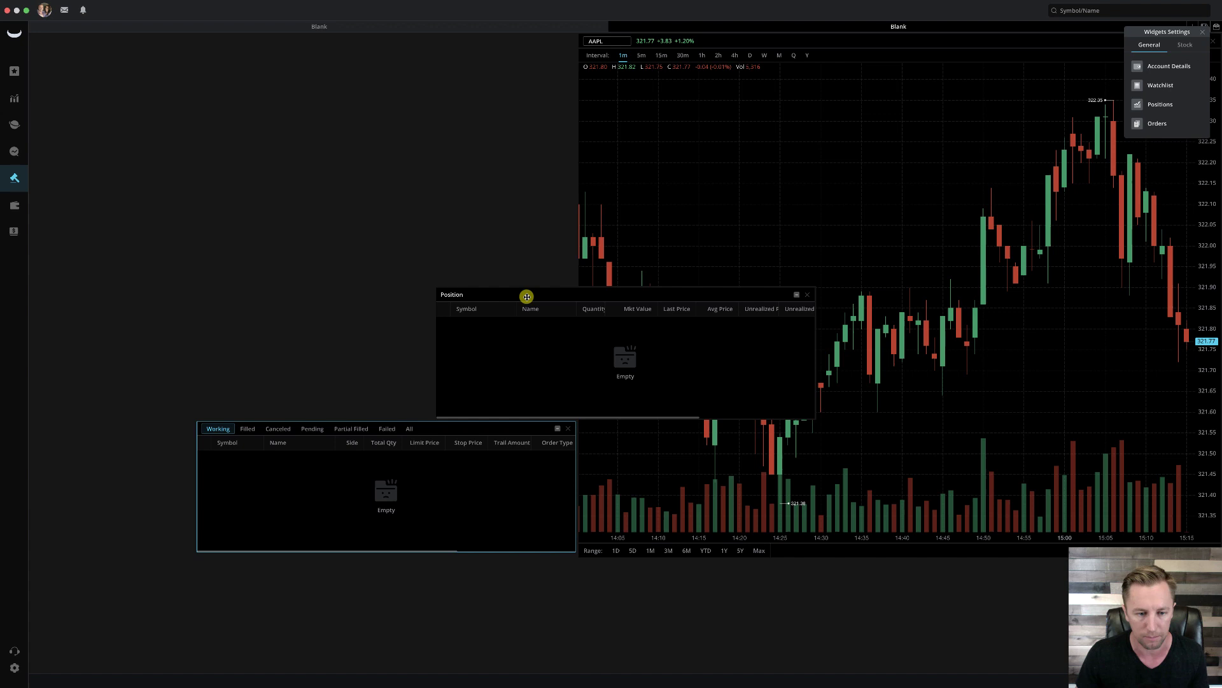
drag(524, 297, 930, 567)
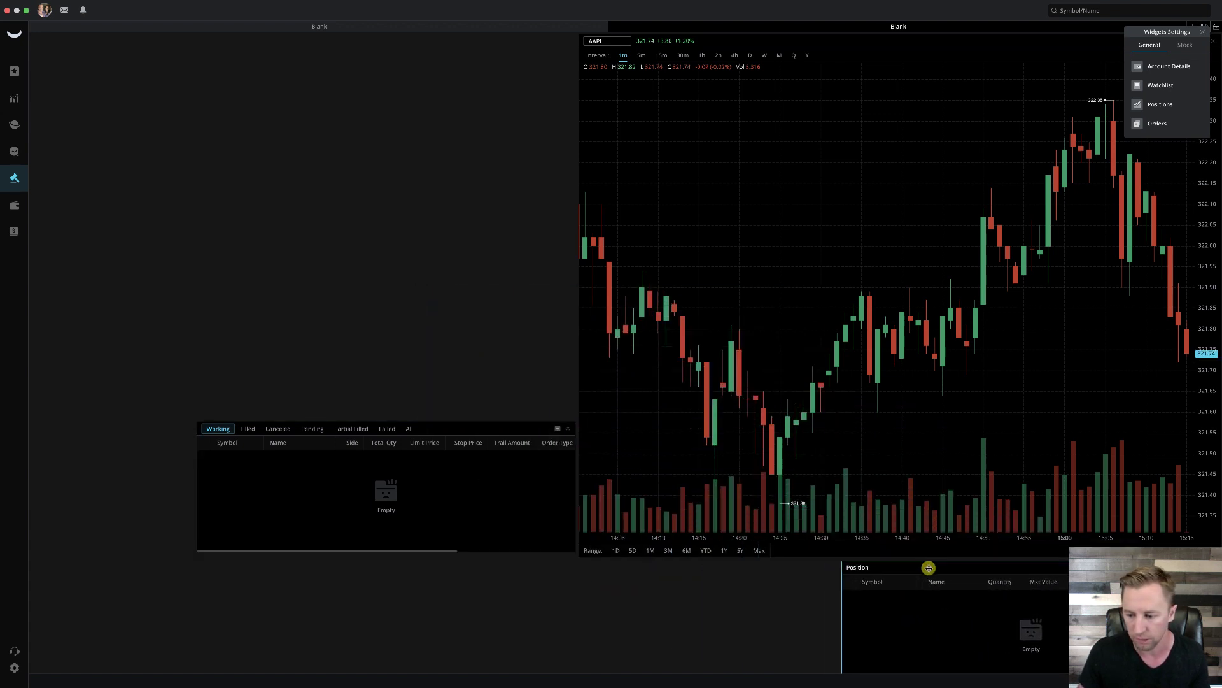
drag(846, 566, 582, 598)
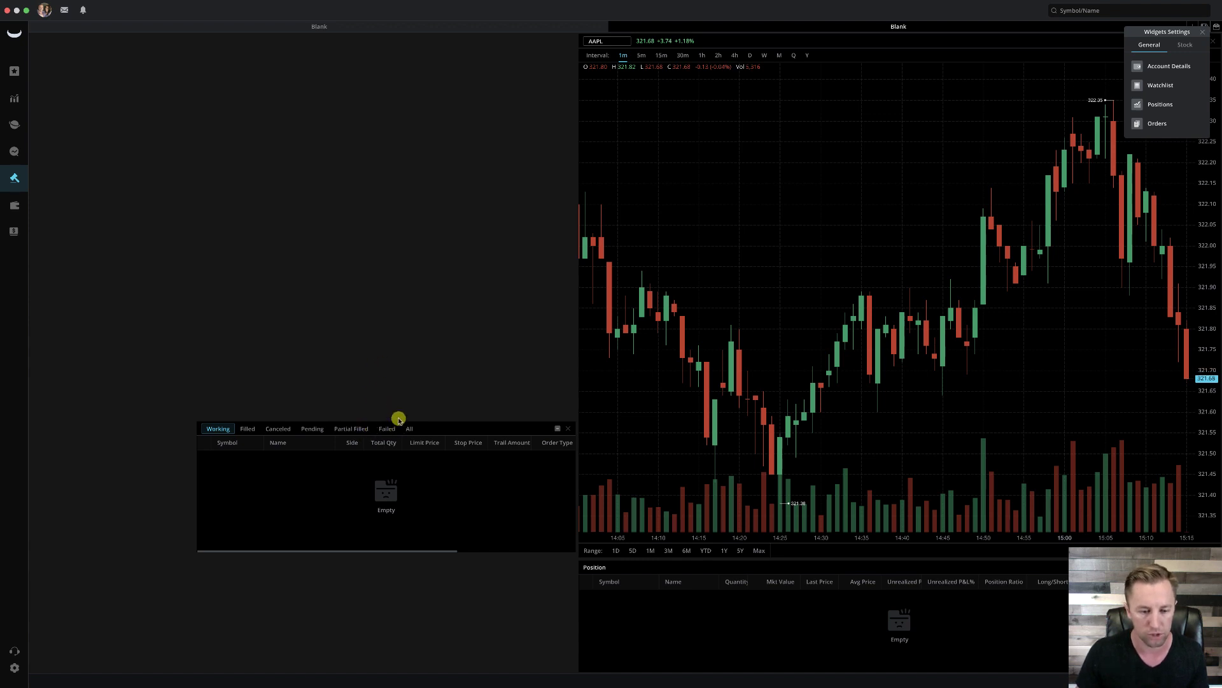
drag(462, 429, 467, 330)
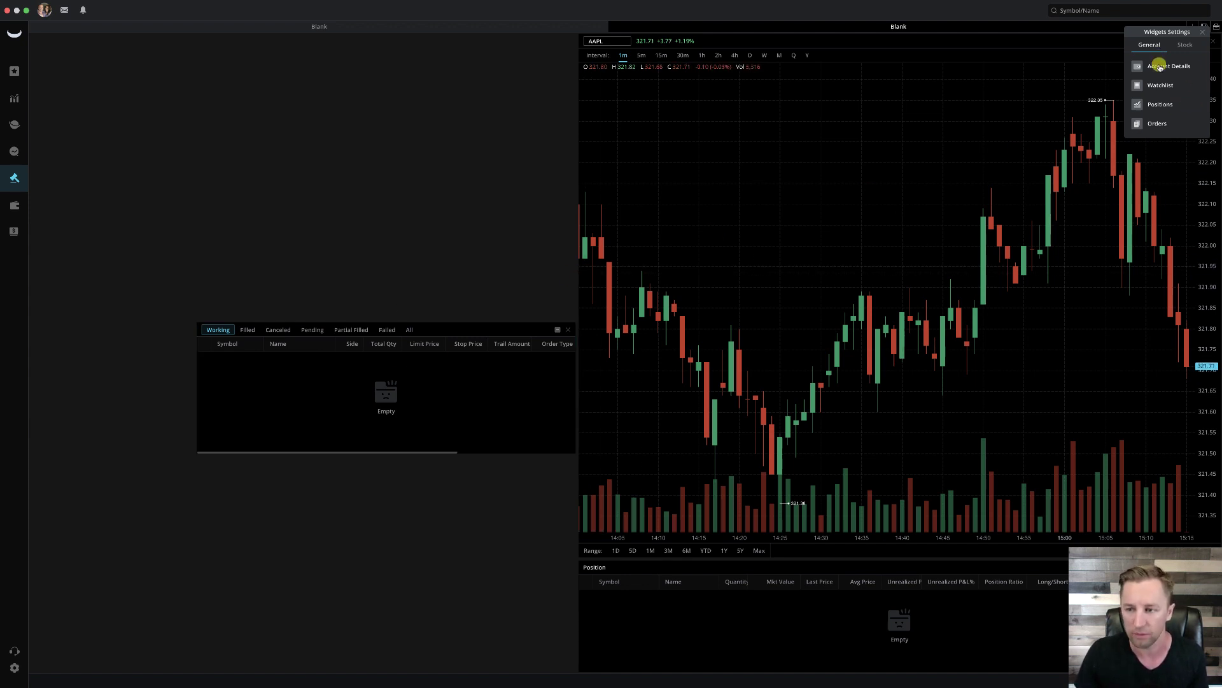
- Add Account Details and Watchlist widgets and move them to the left column
click(1160, 67)
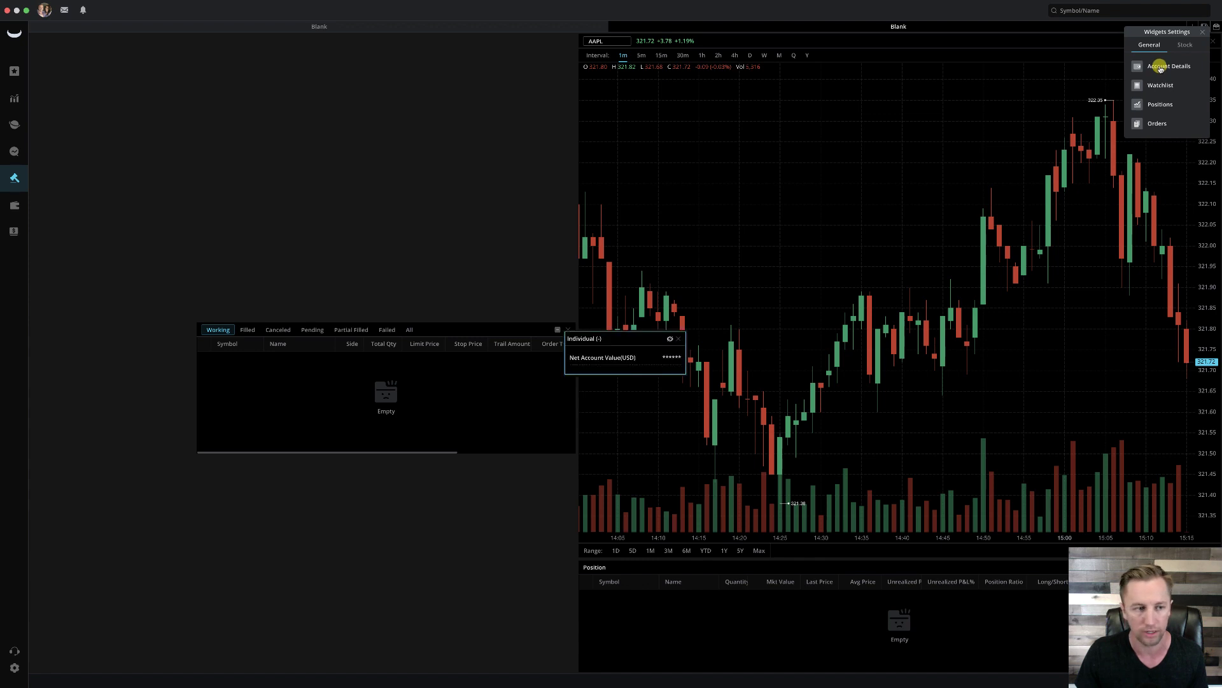
click(1160, 85)
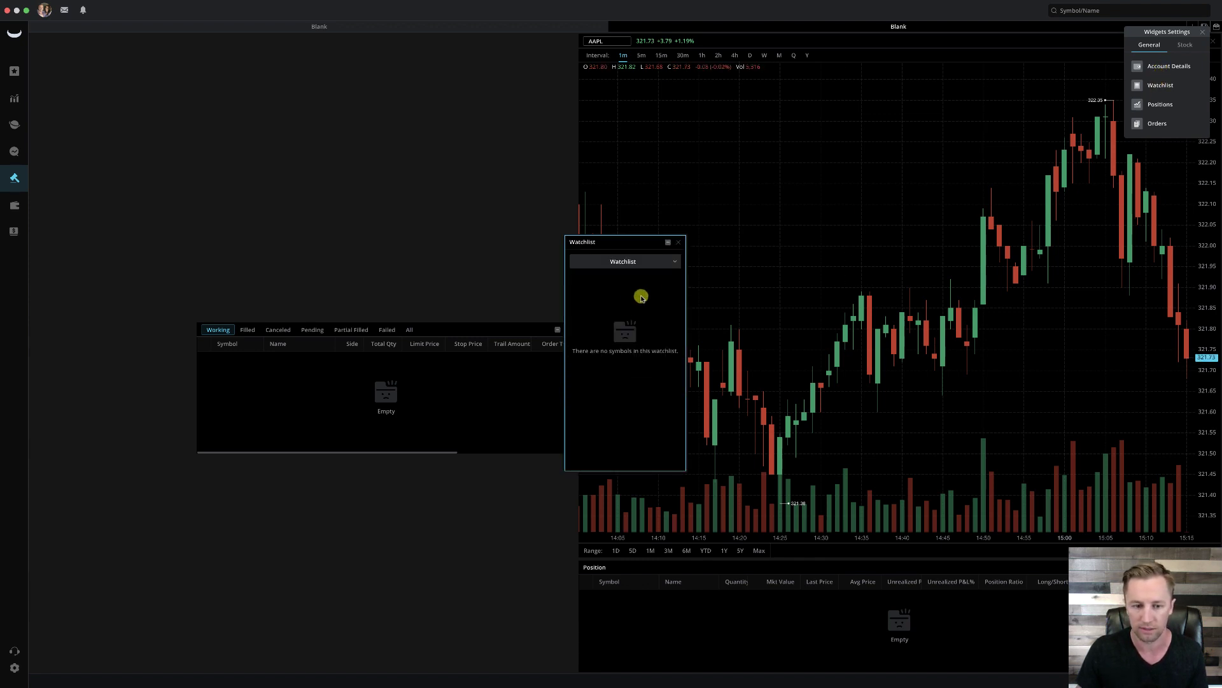
drag(620, 243, 86, 230)
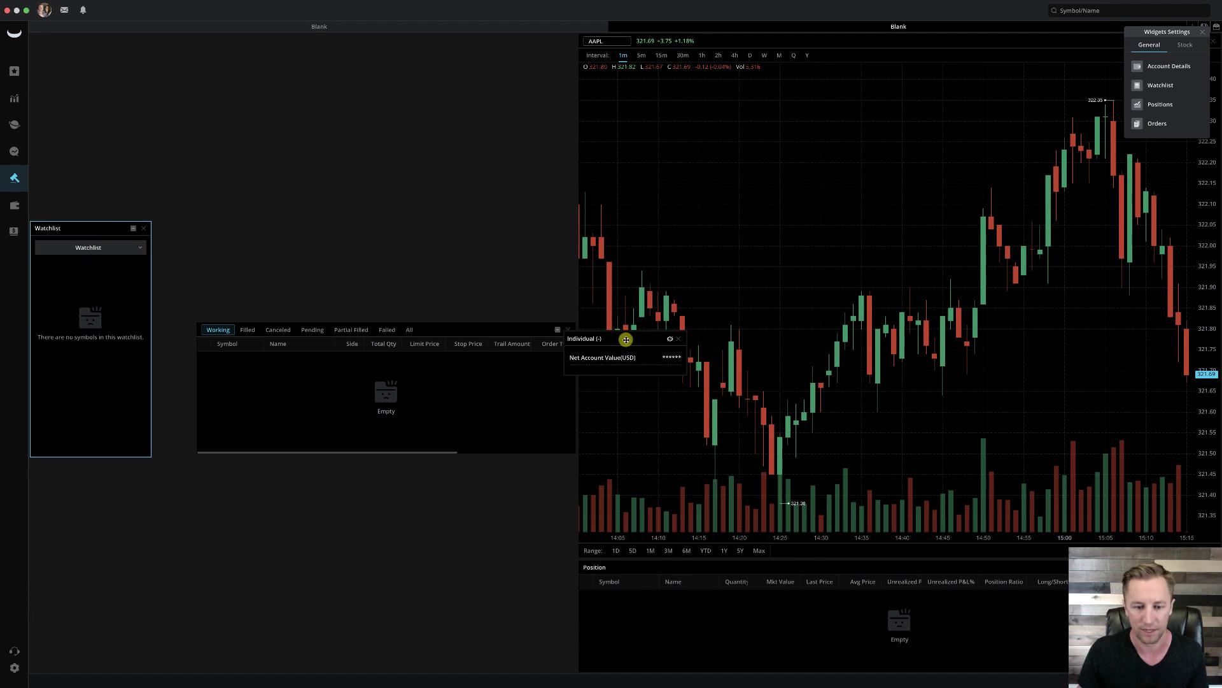
drag(621, 339, 97, 44)
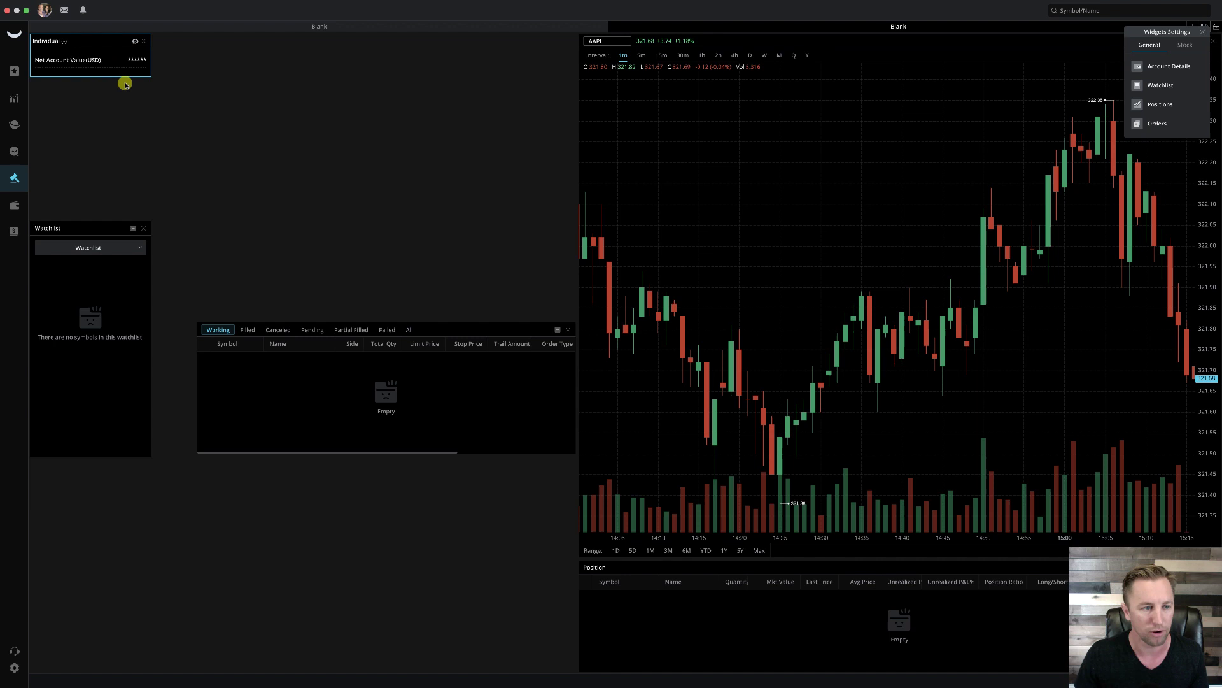
- Reveal the account values, then set the Watchlist under Account Details and make it taller
click(135, 42)
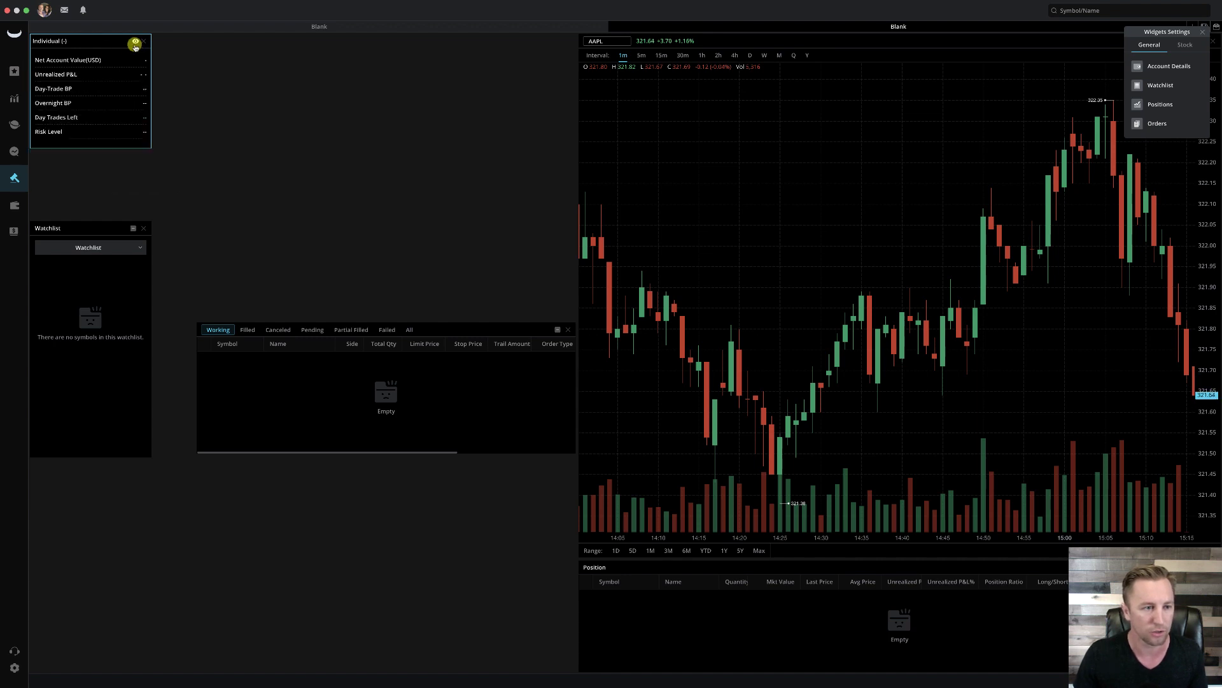
click(135, 42)
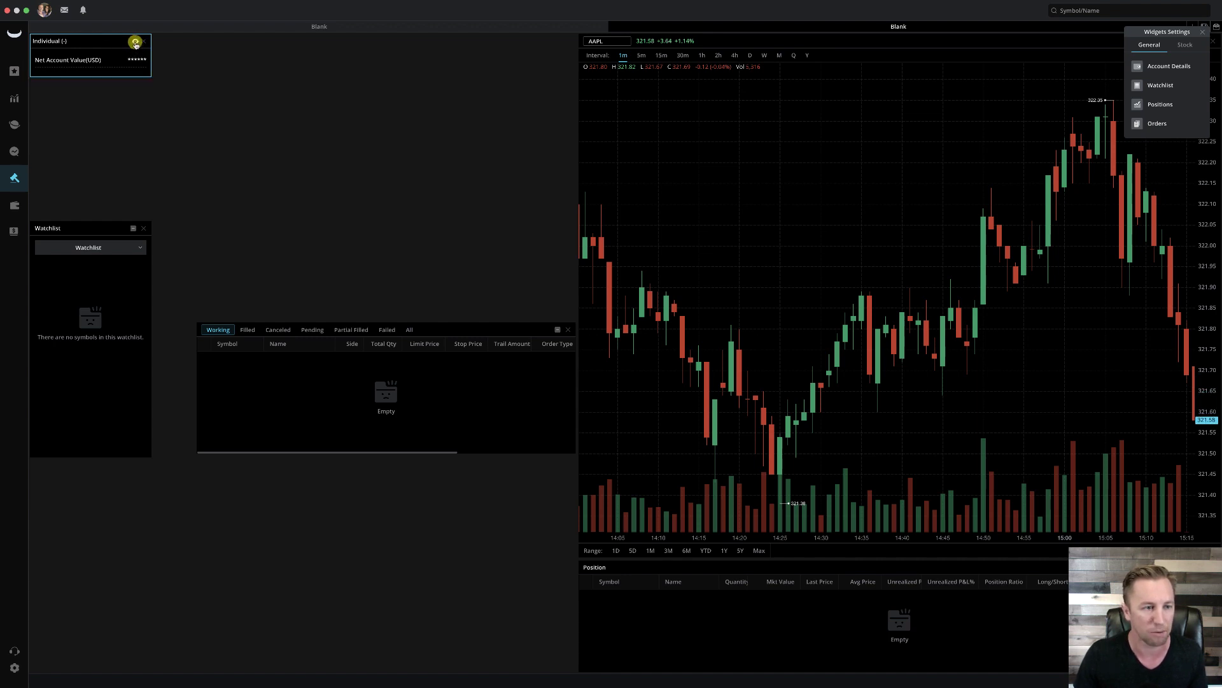
click(135, 43)
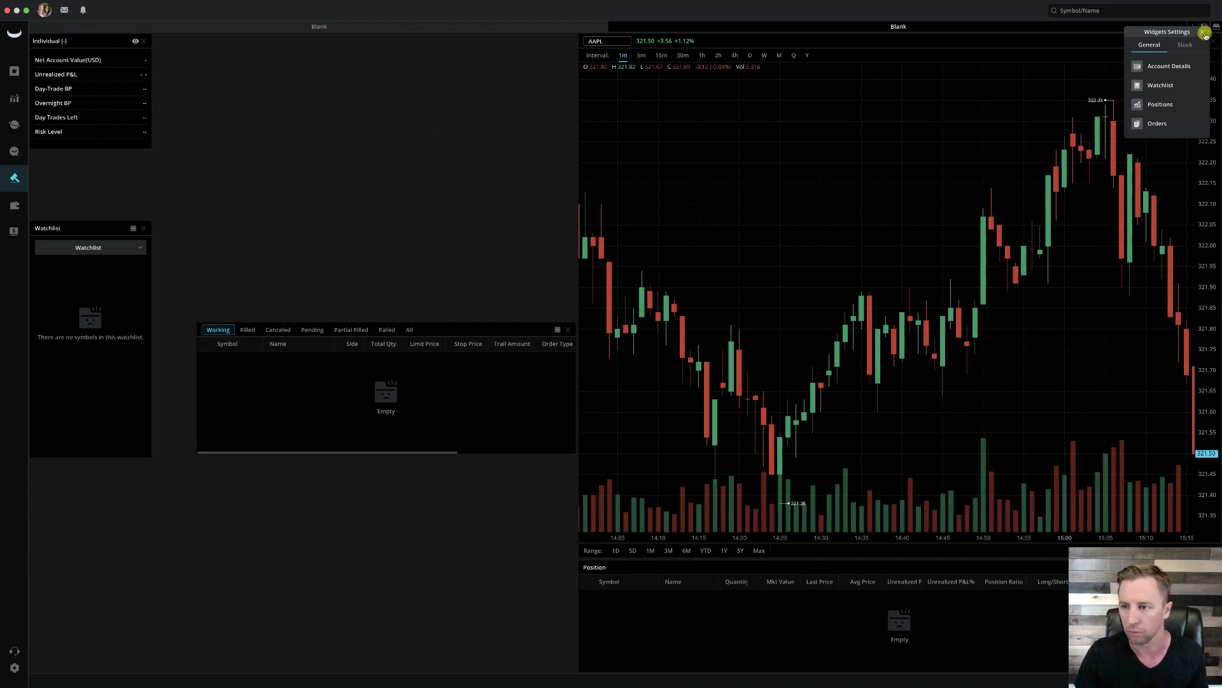
click(1202, 32)
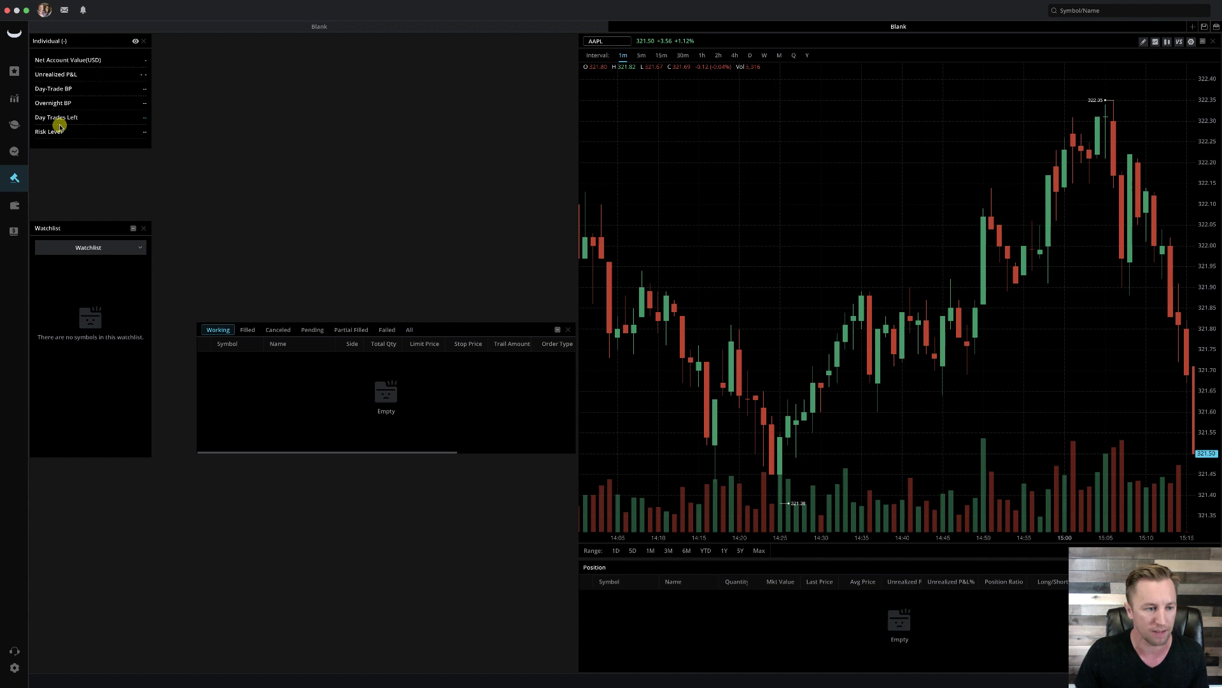
drag(79, 228, 85, 166)
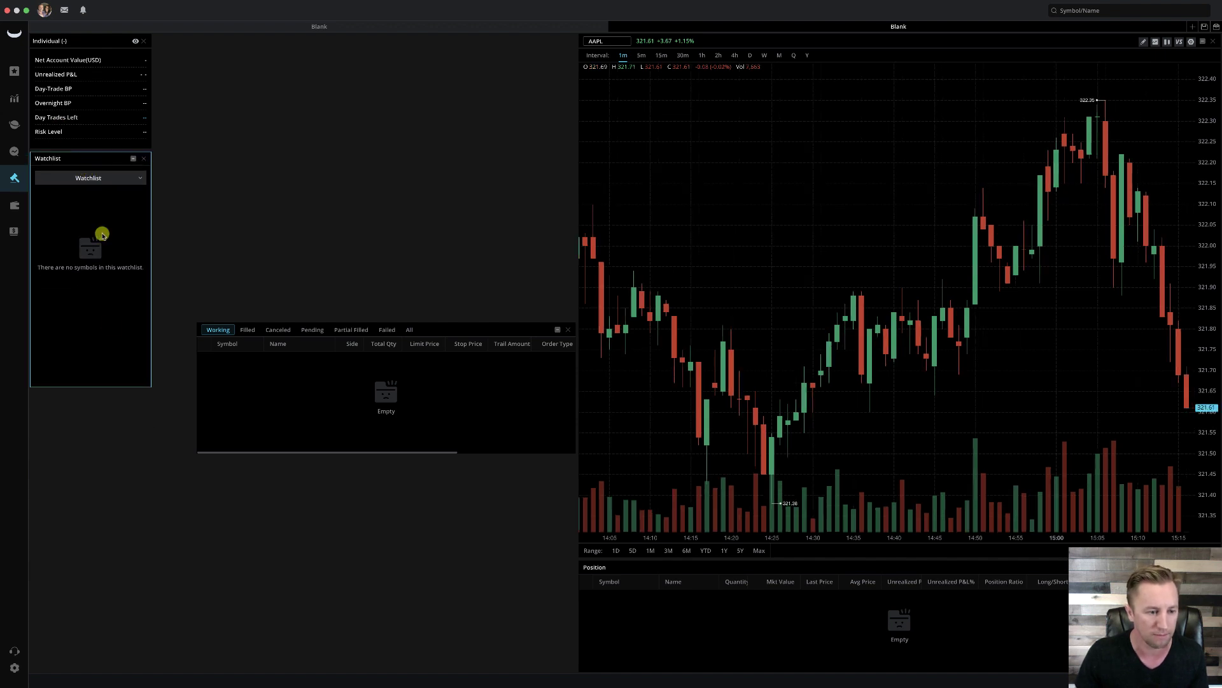
drag(142, 388, 137, 435)
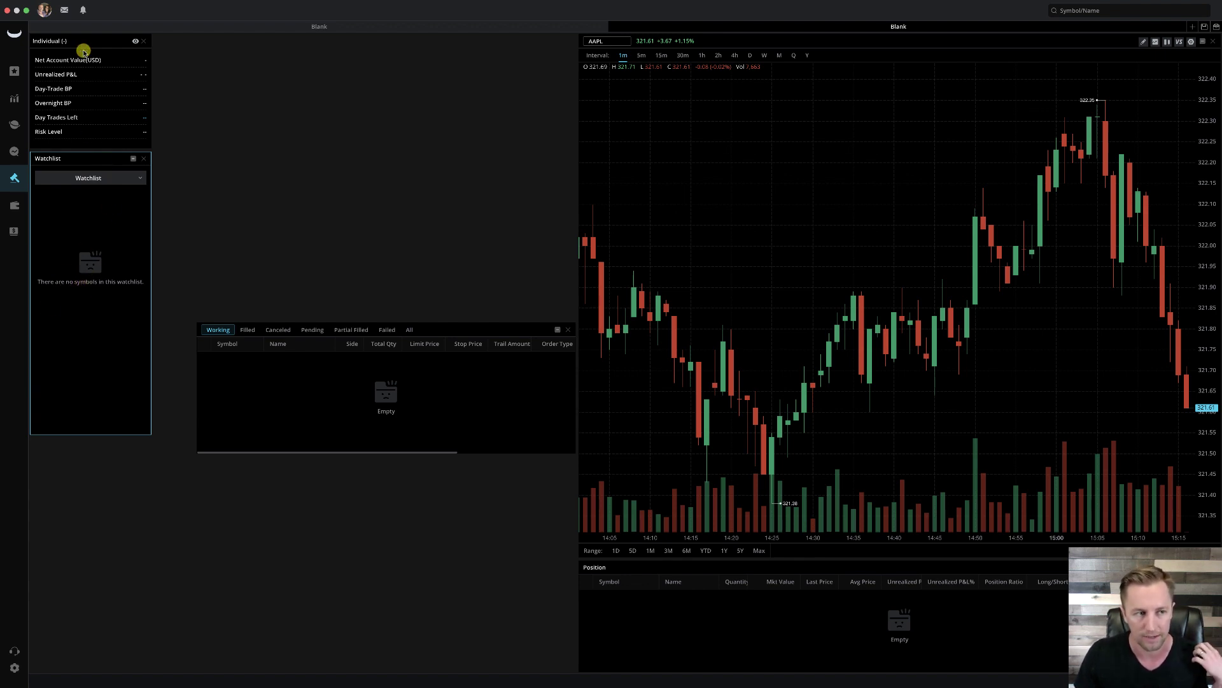
- Add an AAPL trade order widget and place it beside the chart
click(330, 185)
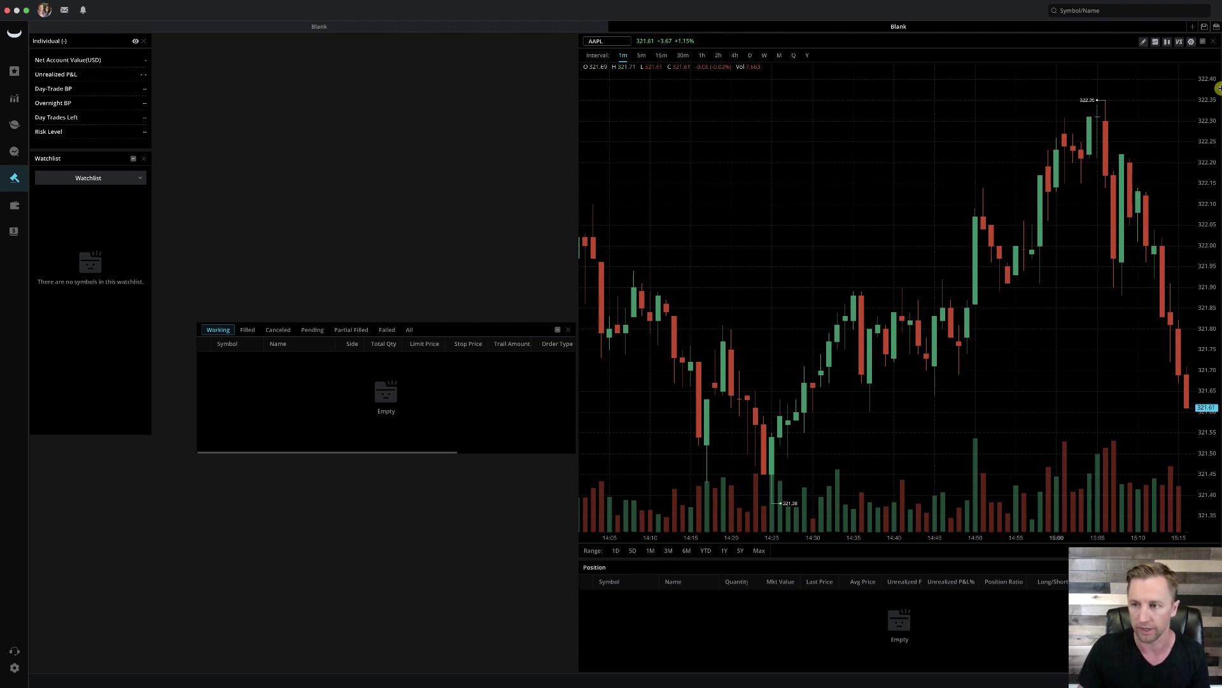
click(1192, 26)
click(1187, 45)
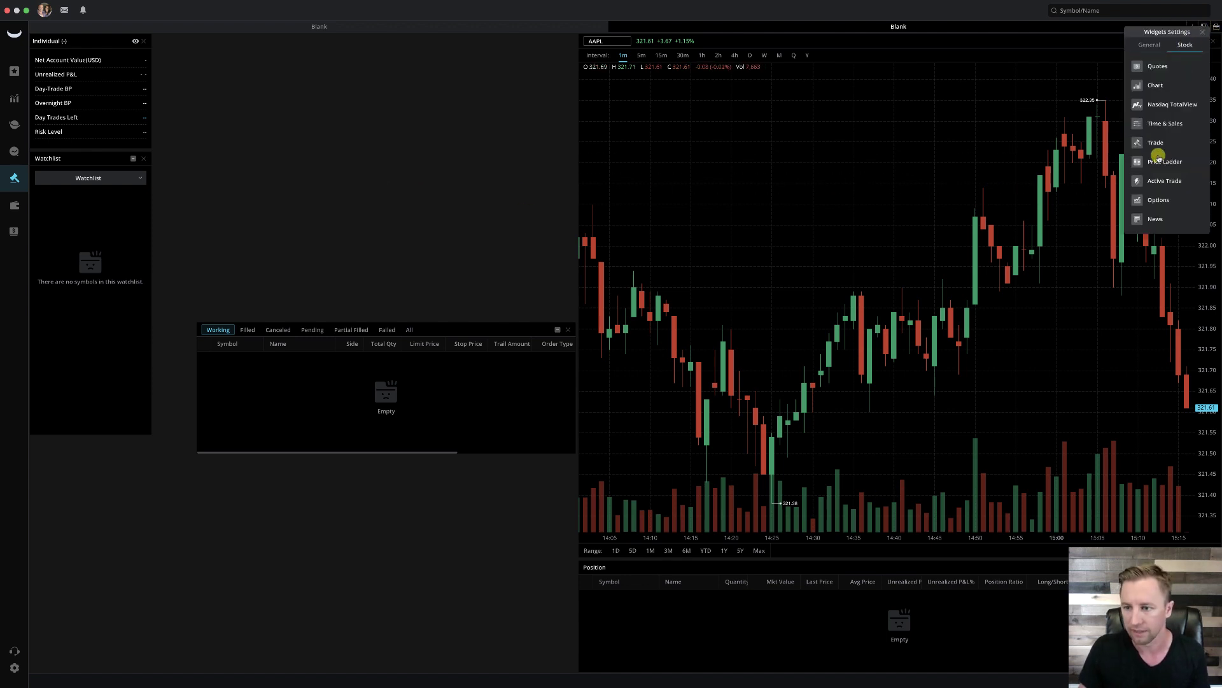
click(1154, 142)
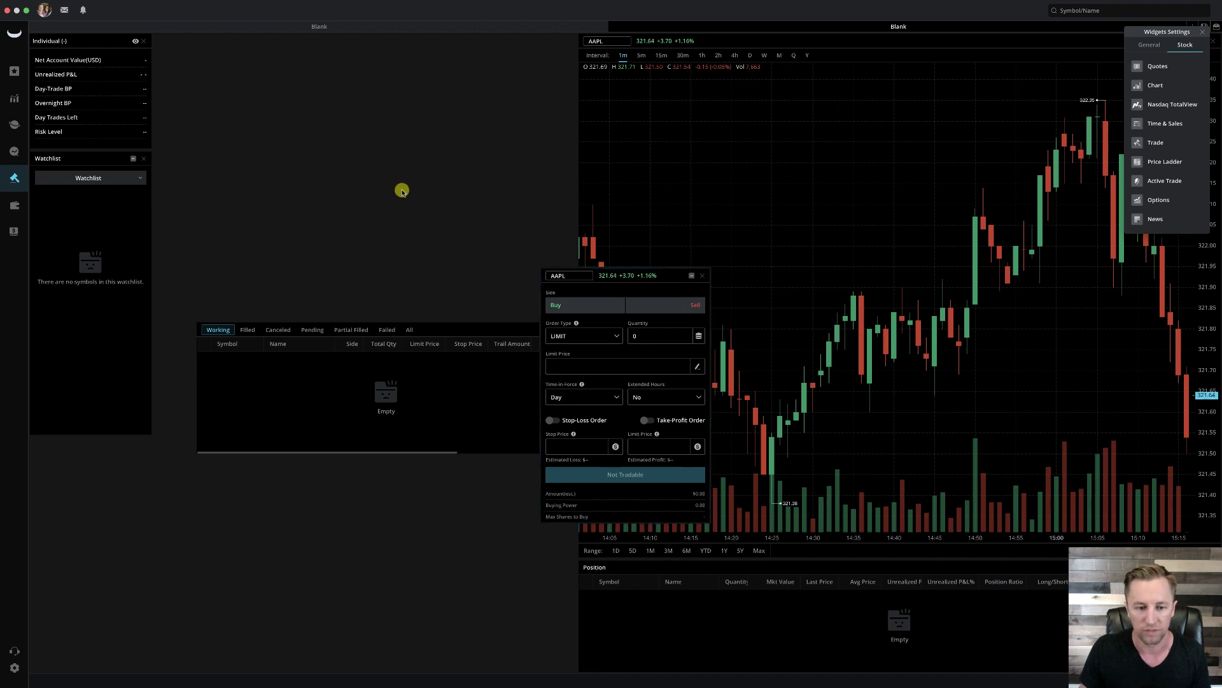
drag(653, 281, 529, 41)
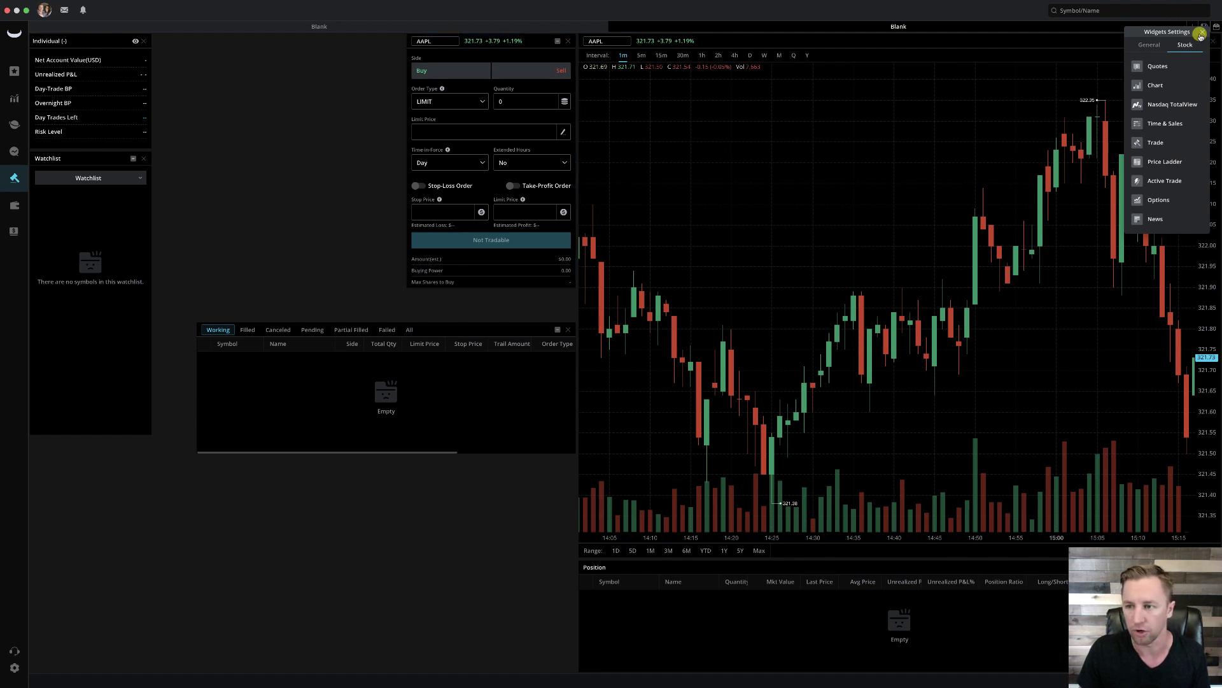
click(1201, 32)
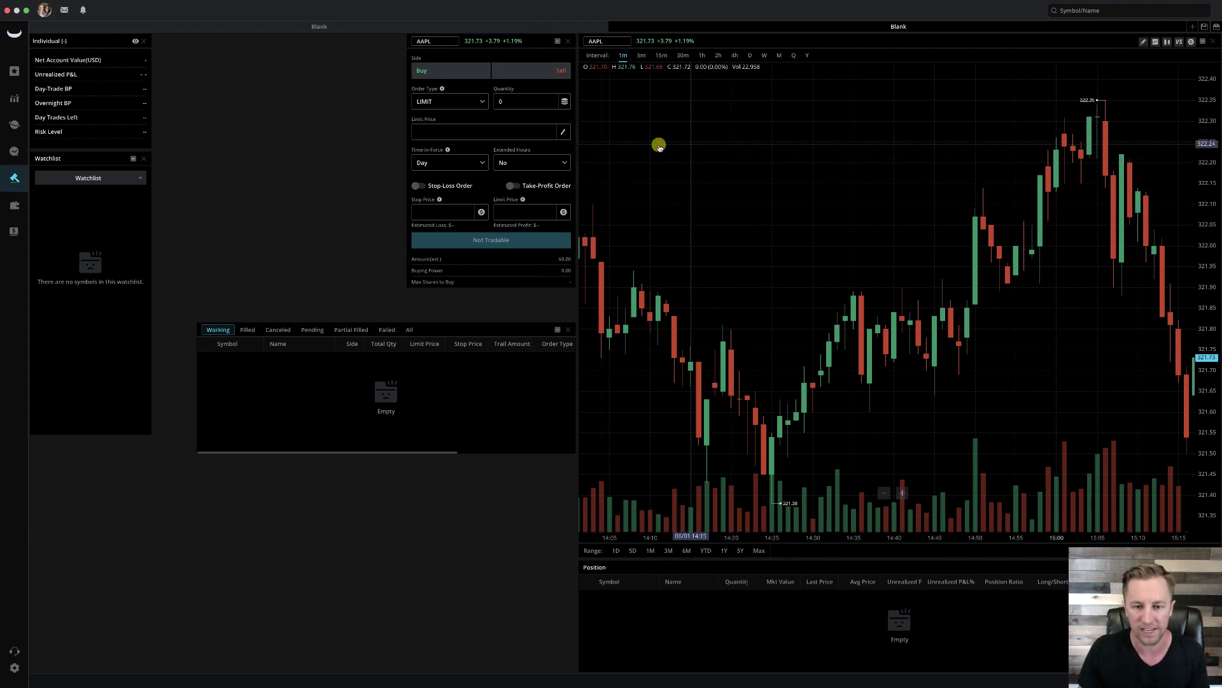
- Set the order ticket to the Sell side with a LIMIT order type
click(444, 77)
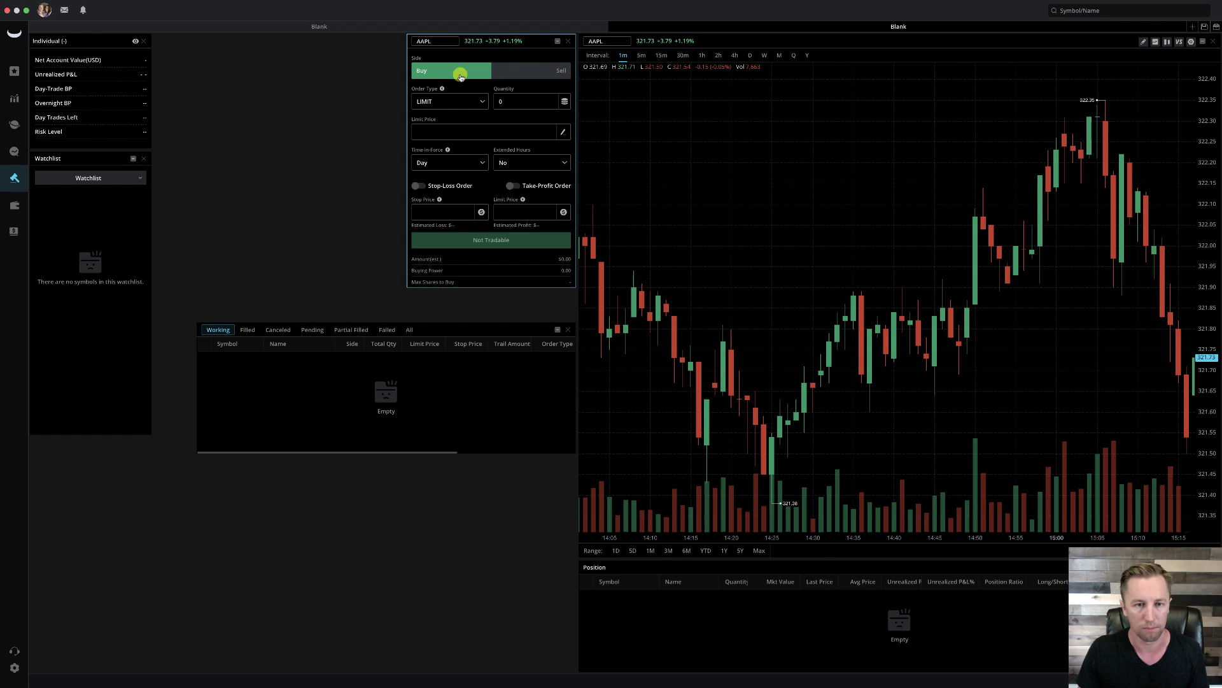
click(505, 75)
click(464, 98)
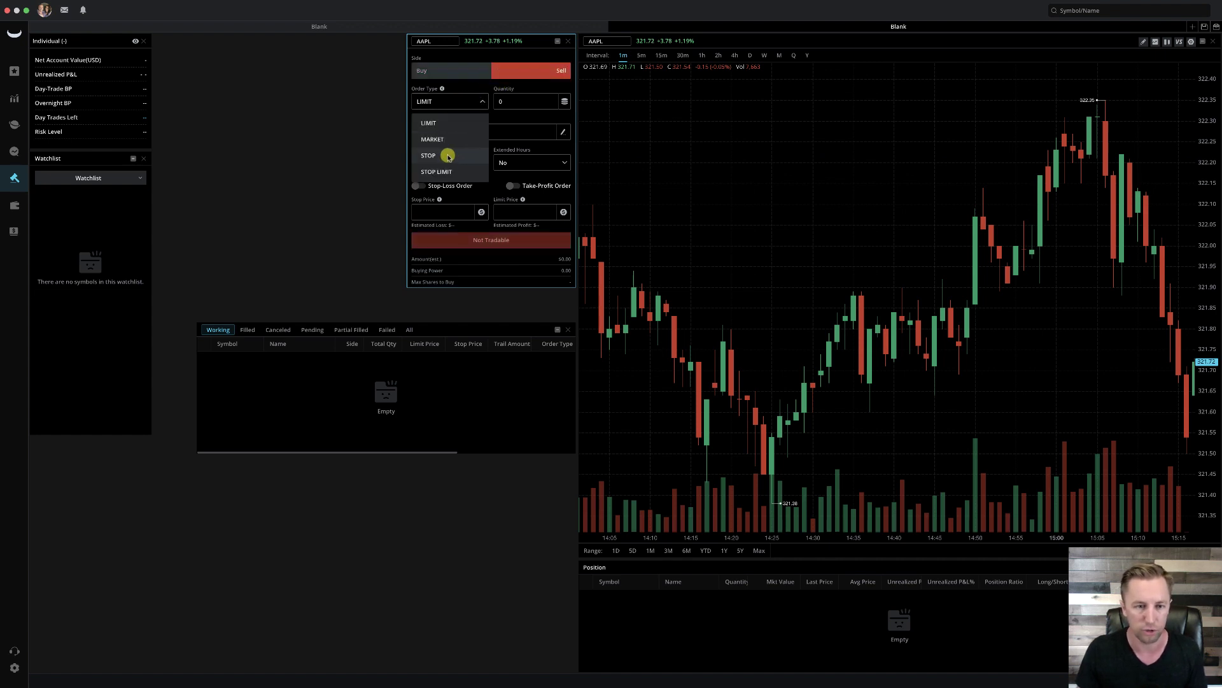
click(506, 130)
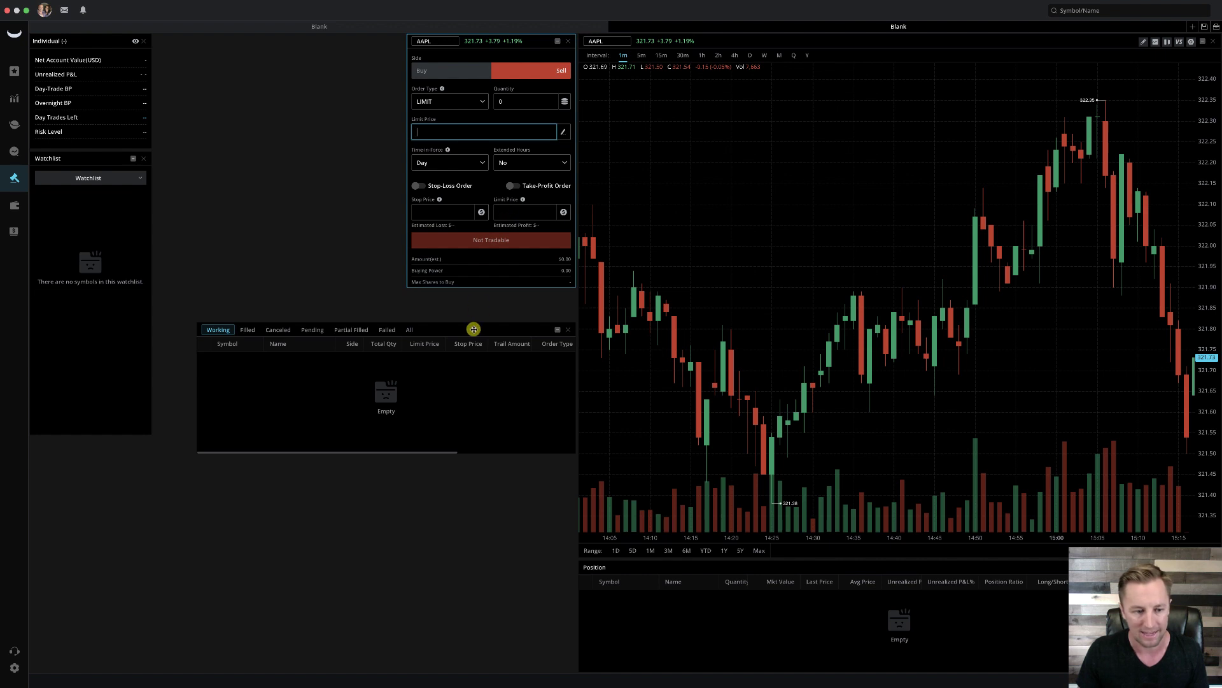
mouse_move(461, 332)
mouse_down()
mouse_move(464, 346)
mouse_move(465, 332)
mouse_up()
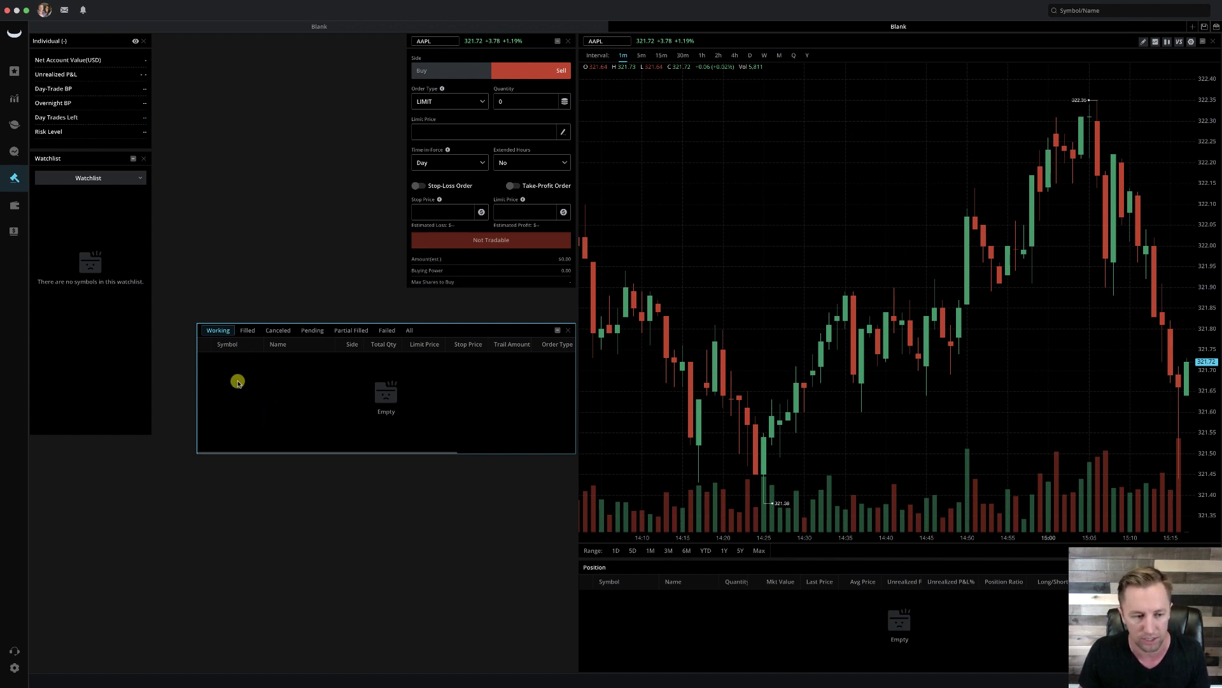
click(692, 623)
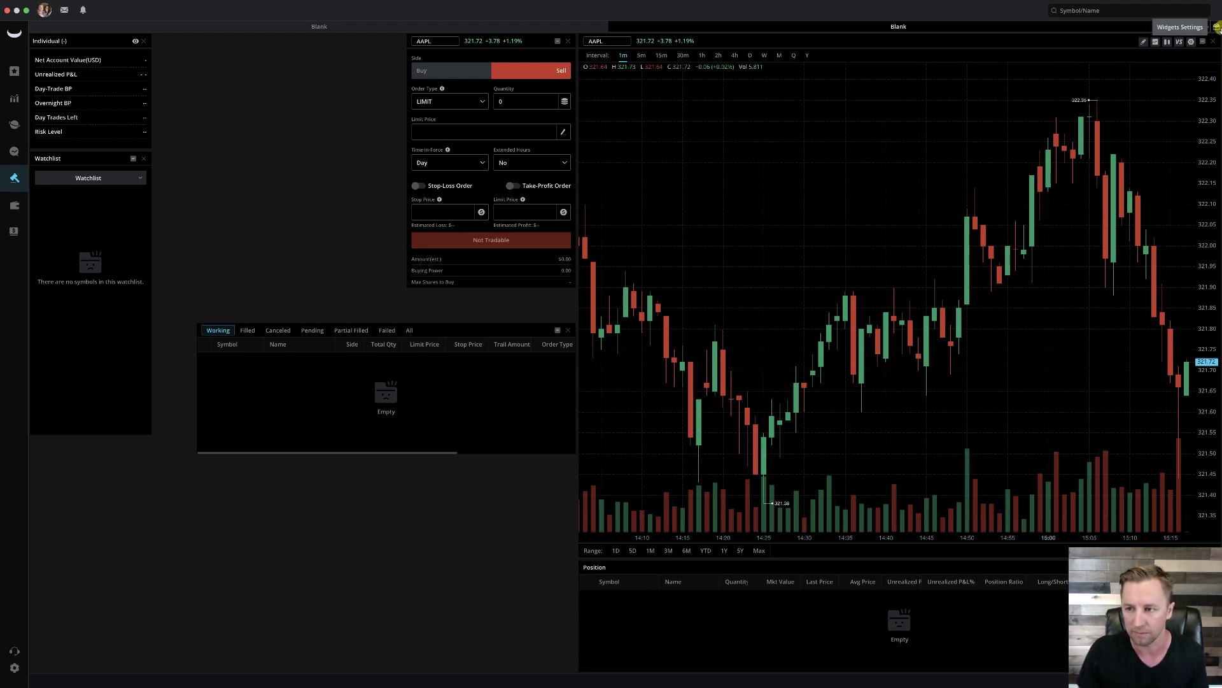
- Drag an AAPL Time & Sales widget from the Stock widgets beside the order ticket
click(1216, 29)
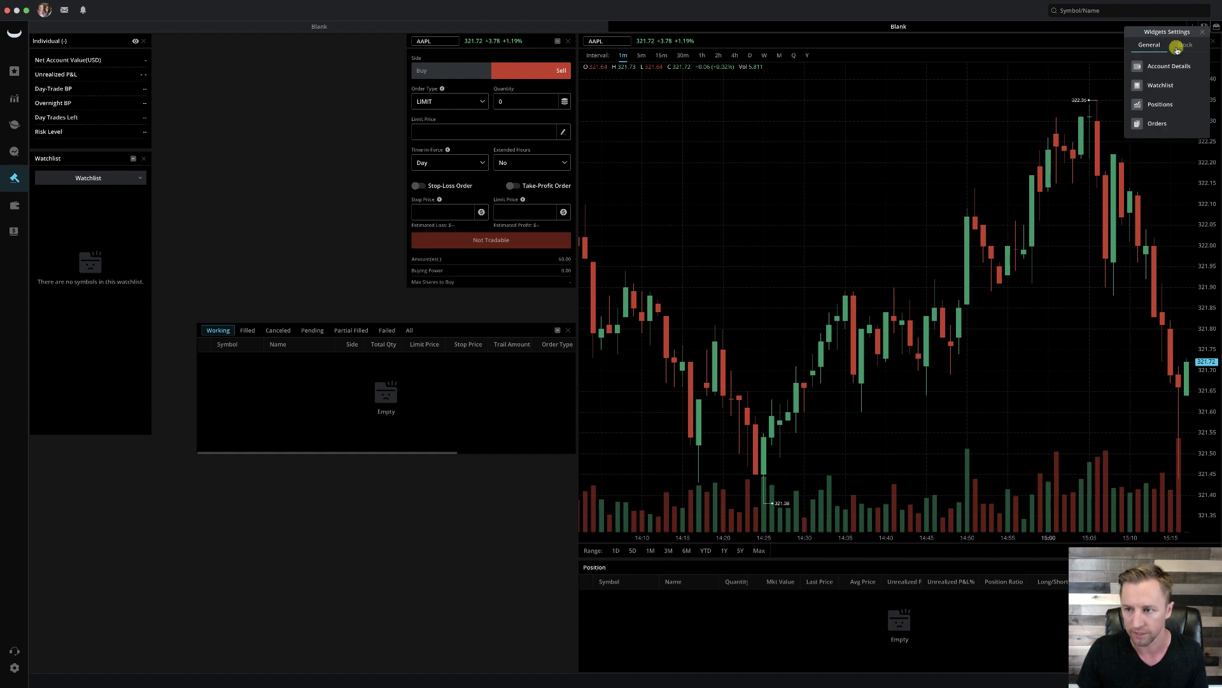
click(1183, 45)
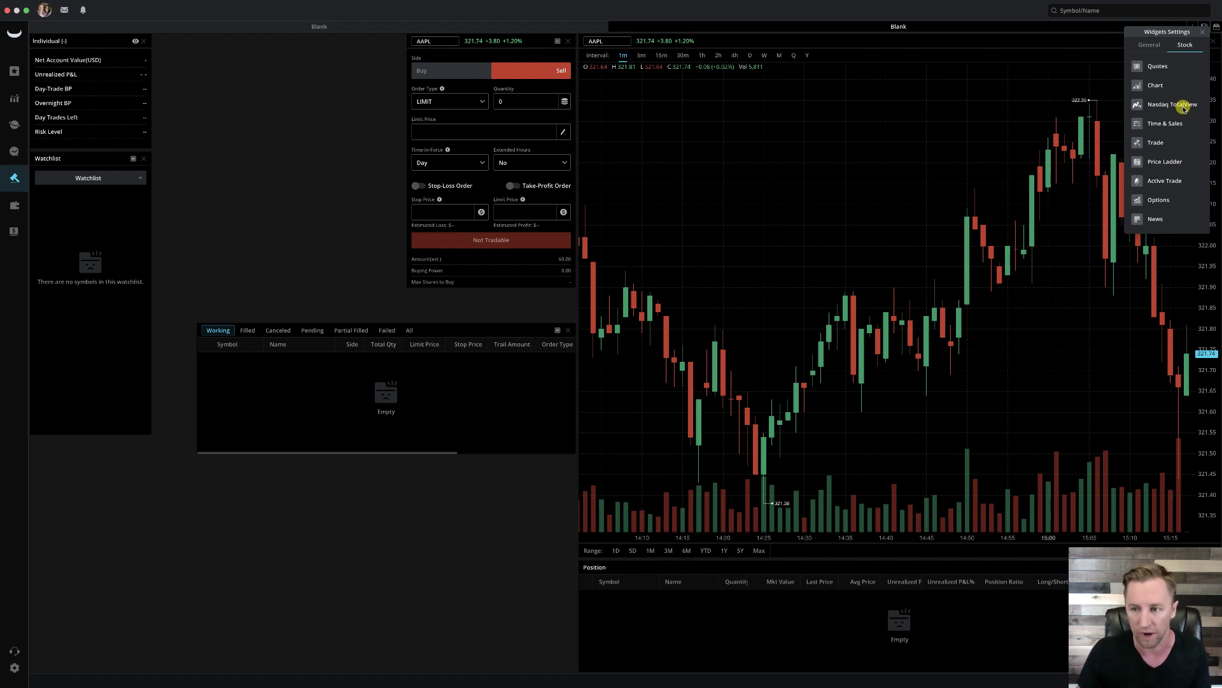
drag(1160, 125, 358, 40)
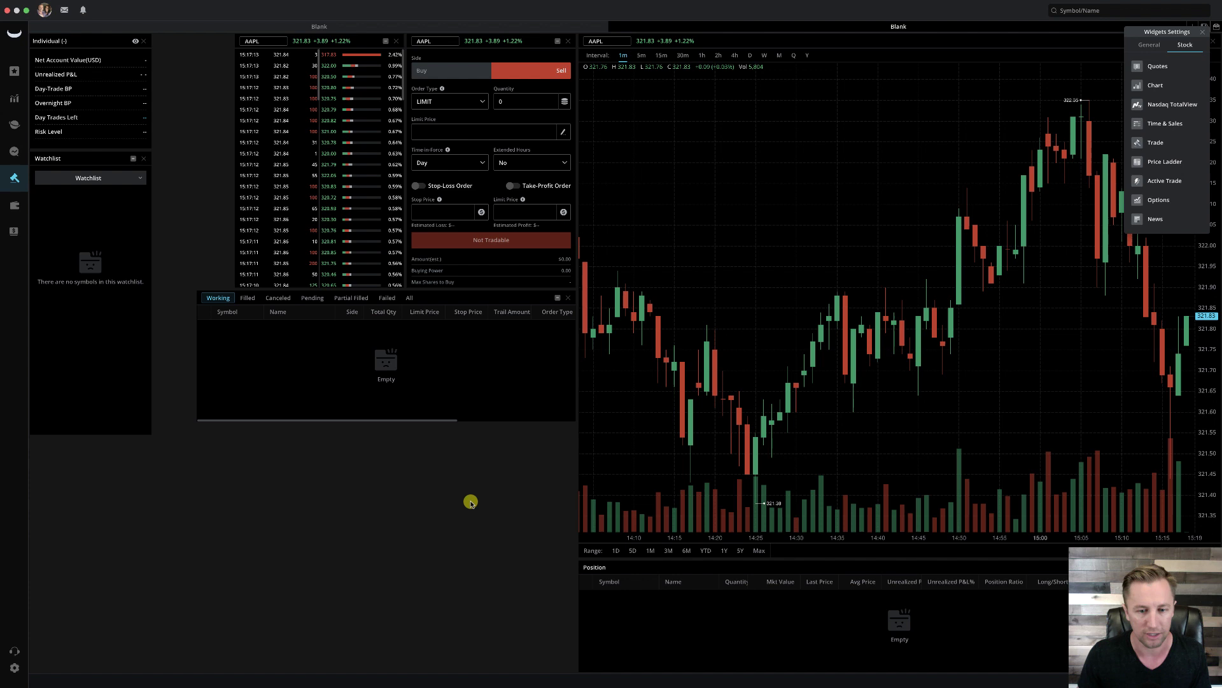
click(1202, 32)
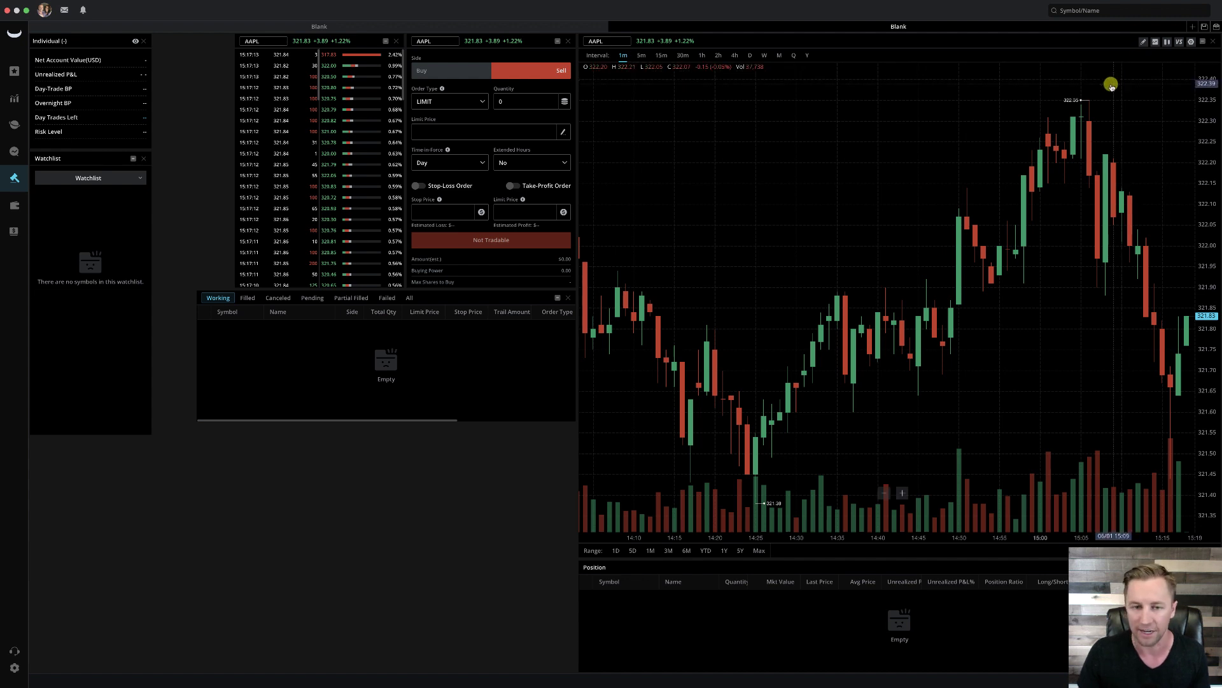
- Add a second AAPL chart across the bottom-left, enlarged, with the orders panel shortened above it
click(1215, 30)
click(1185, 44)
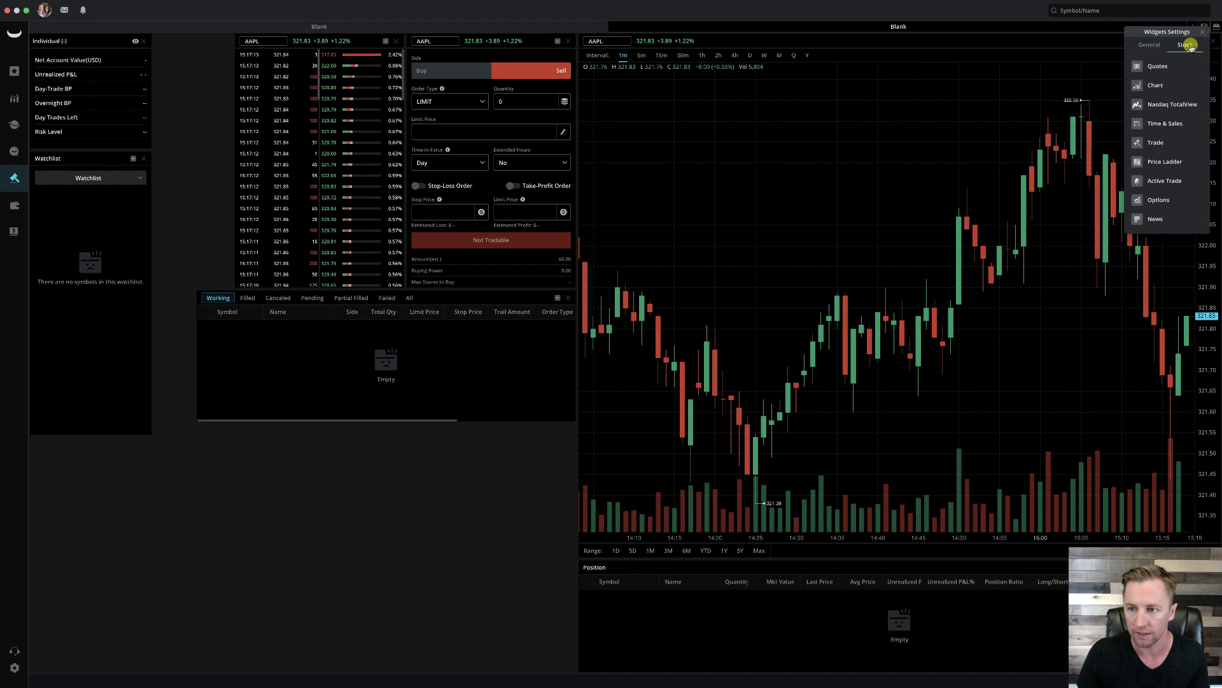
click(1160, 87)
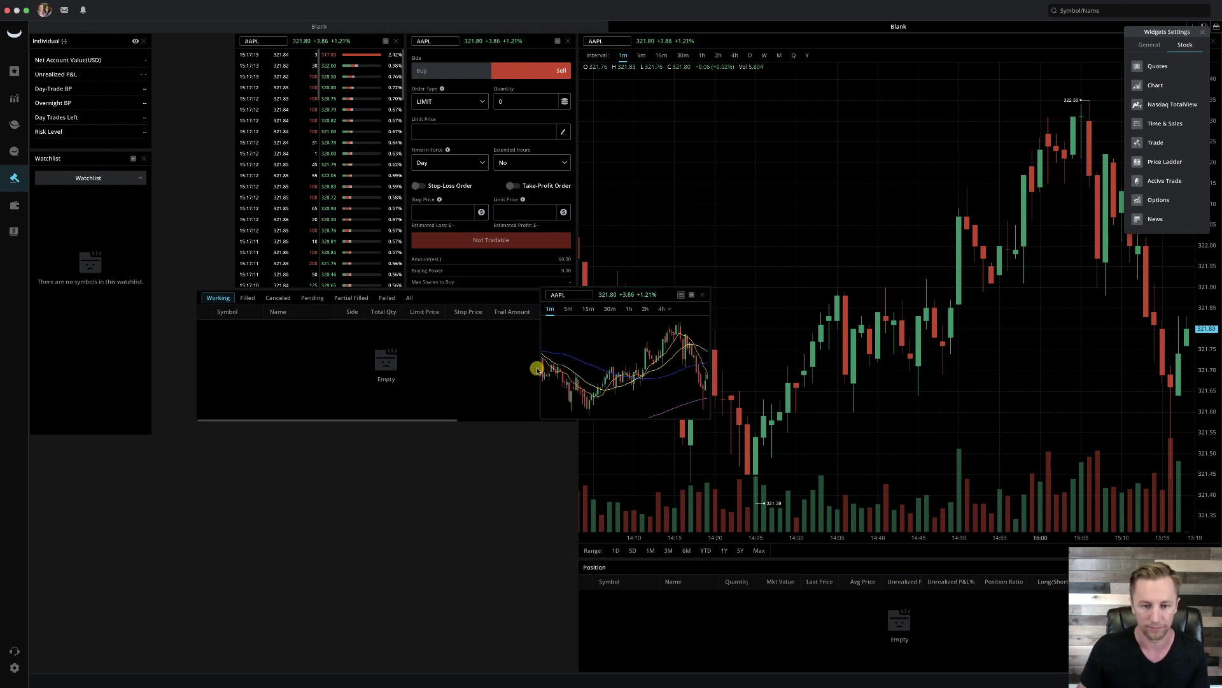
drag(611, 297, 477, 428)
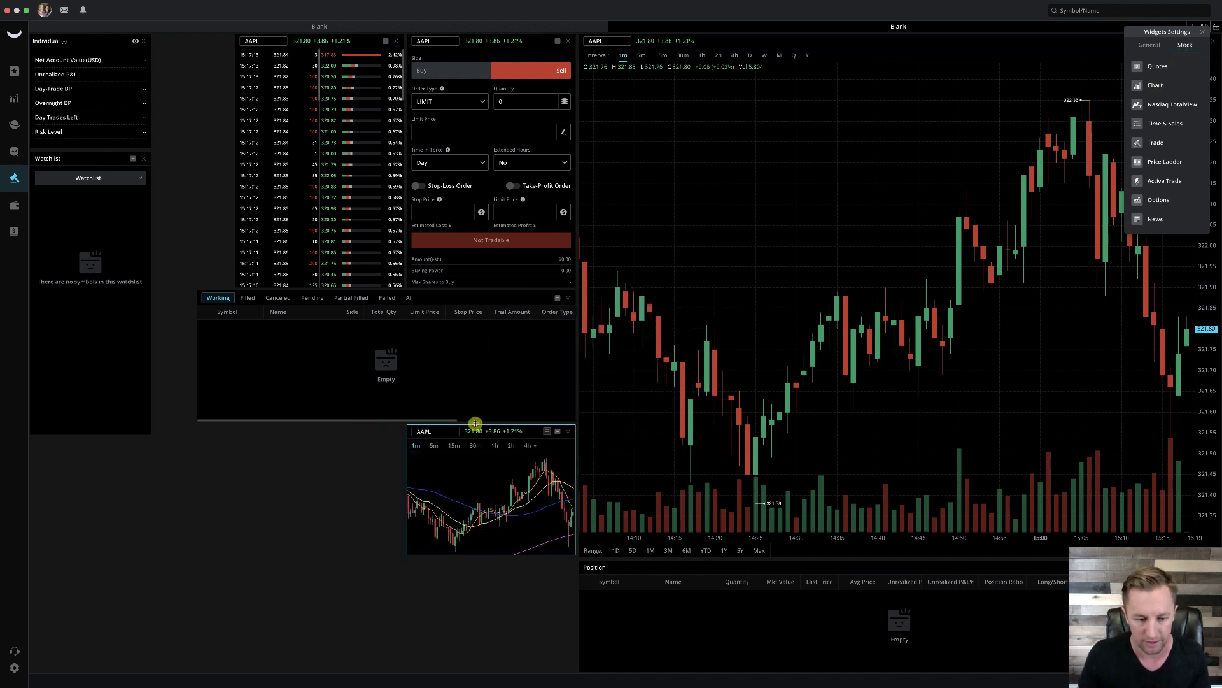
drag(406, 558, 163, 674)
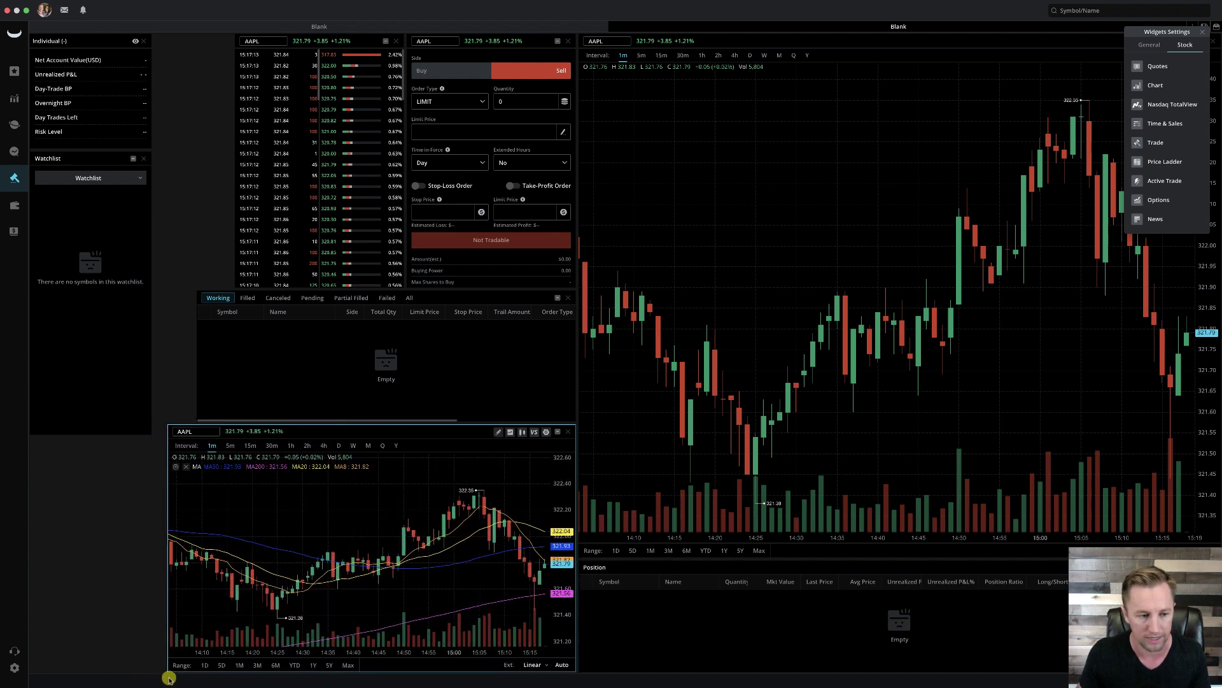
drag(120, 432, 123, 376)
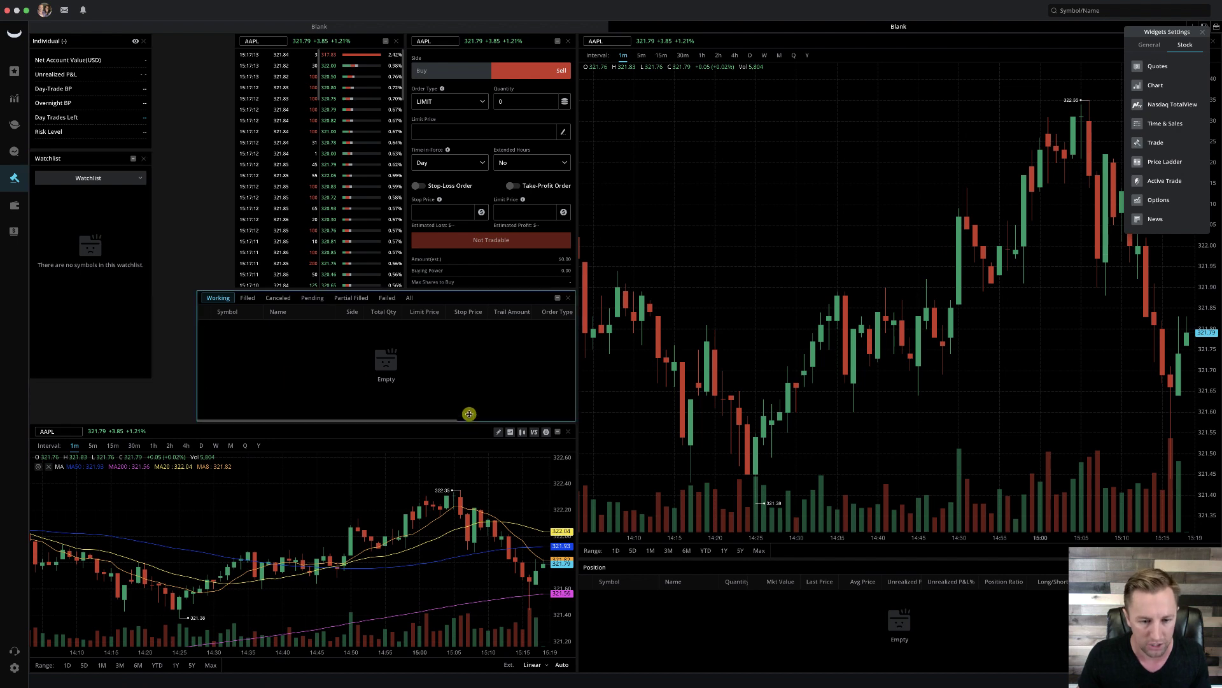
drag(469, 414, 458, 381)
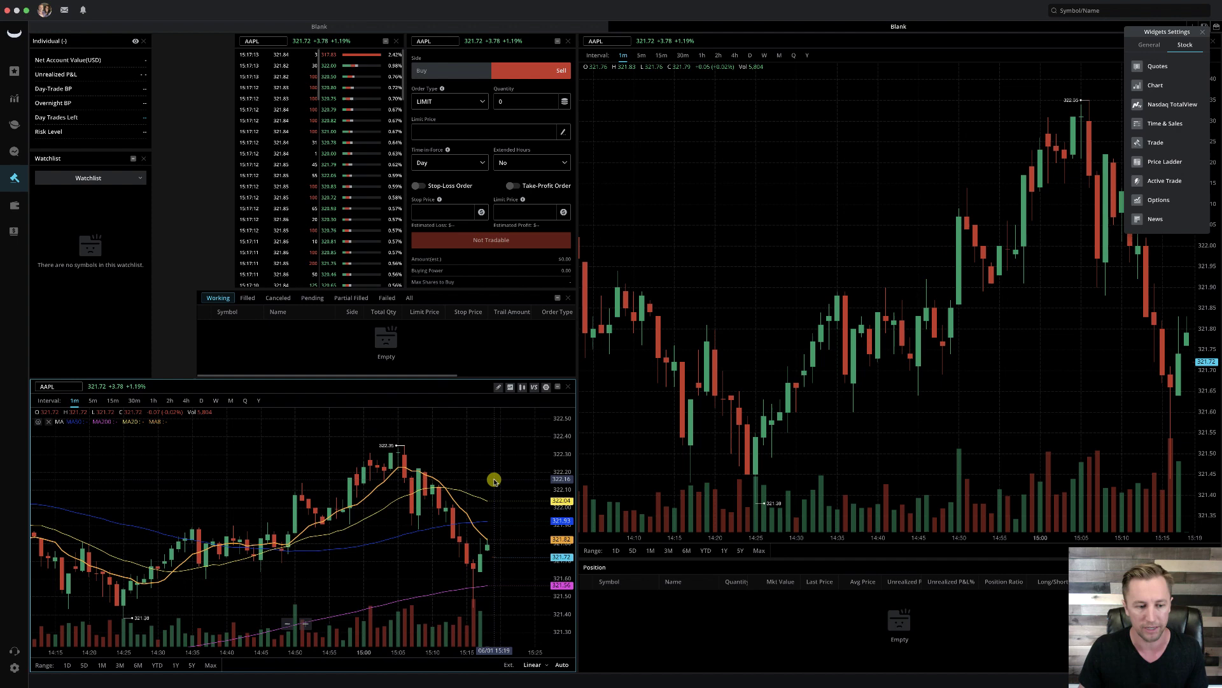
scroll(494, 479, down, 5)
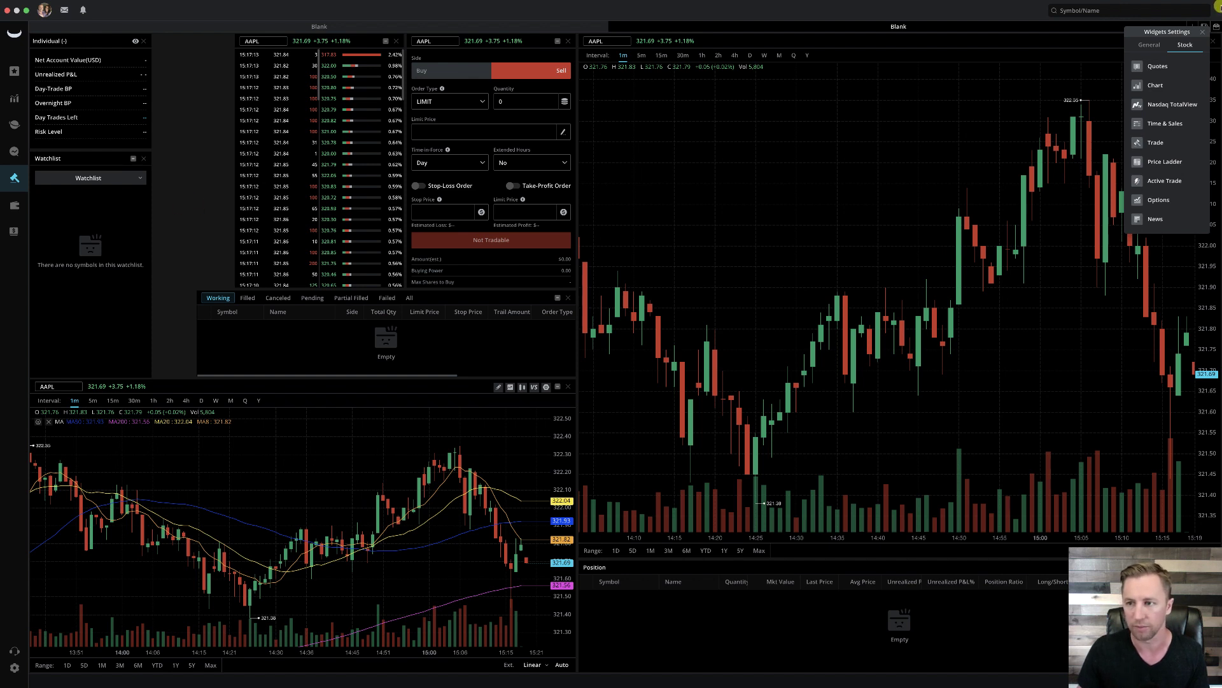
- Change the order ticket's symbol to TSLA
click(1202, 31)
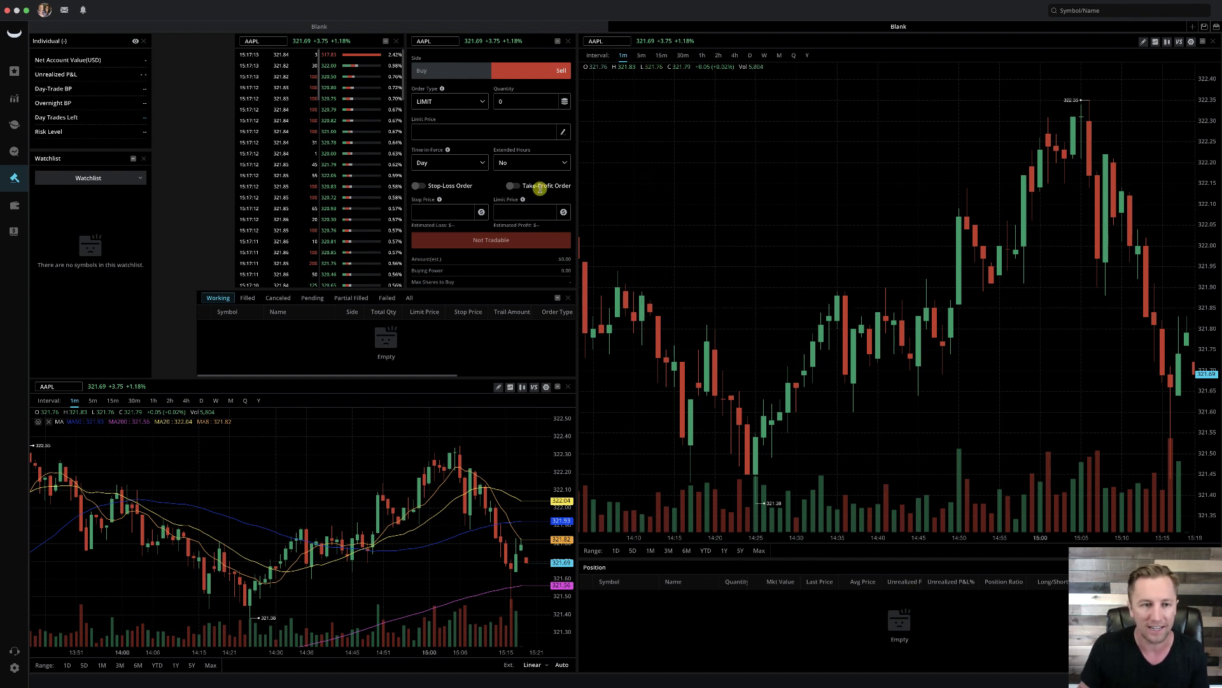
click(437, 41)
text(TSLA)
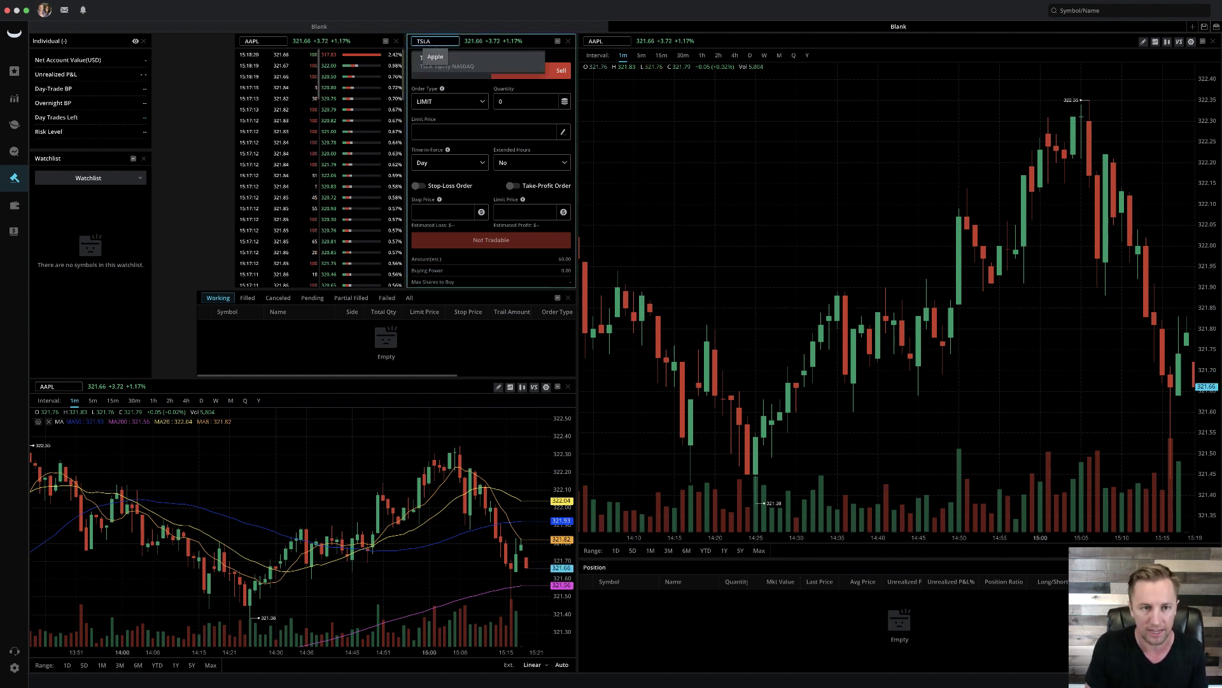
key(Return)
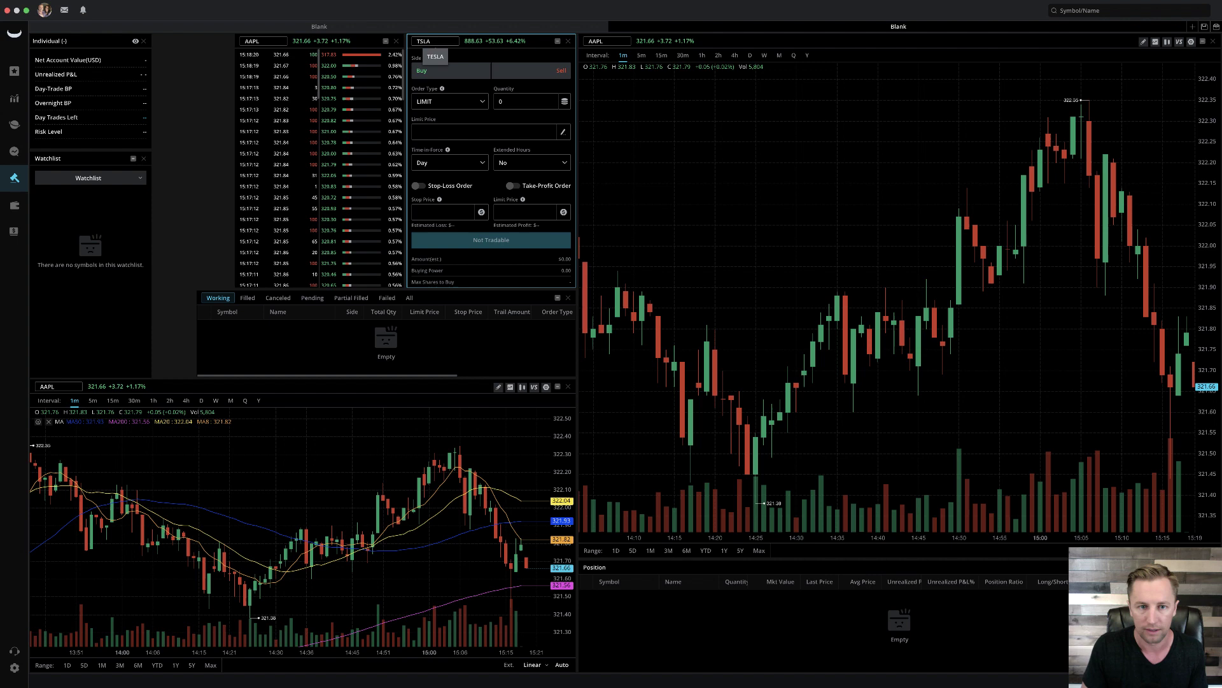
- Load BA into the large right-hand chart
click(703, 41)
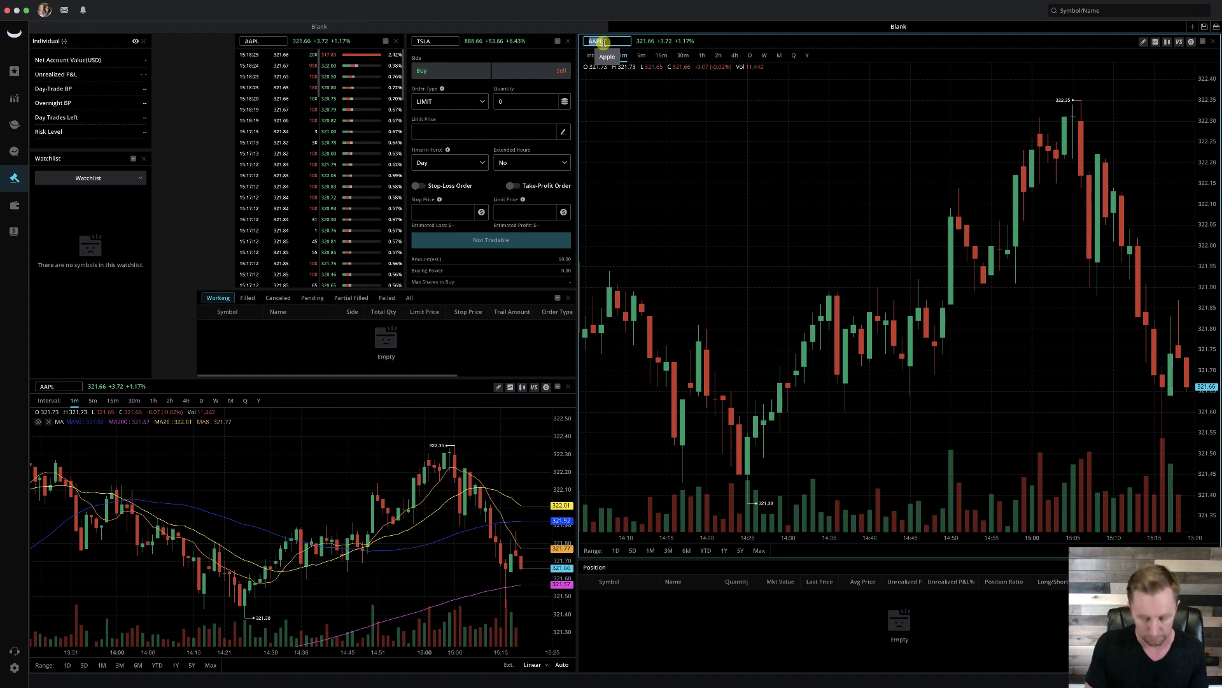
text(BA)
click(622, 60)
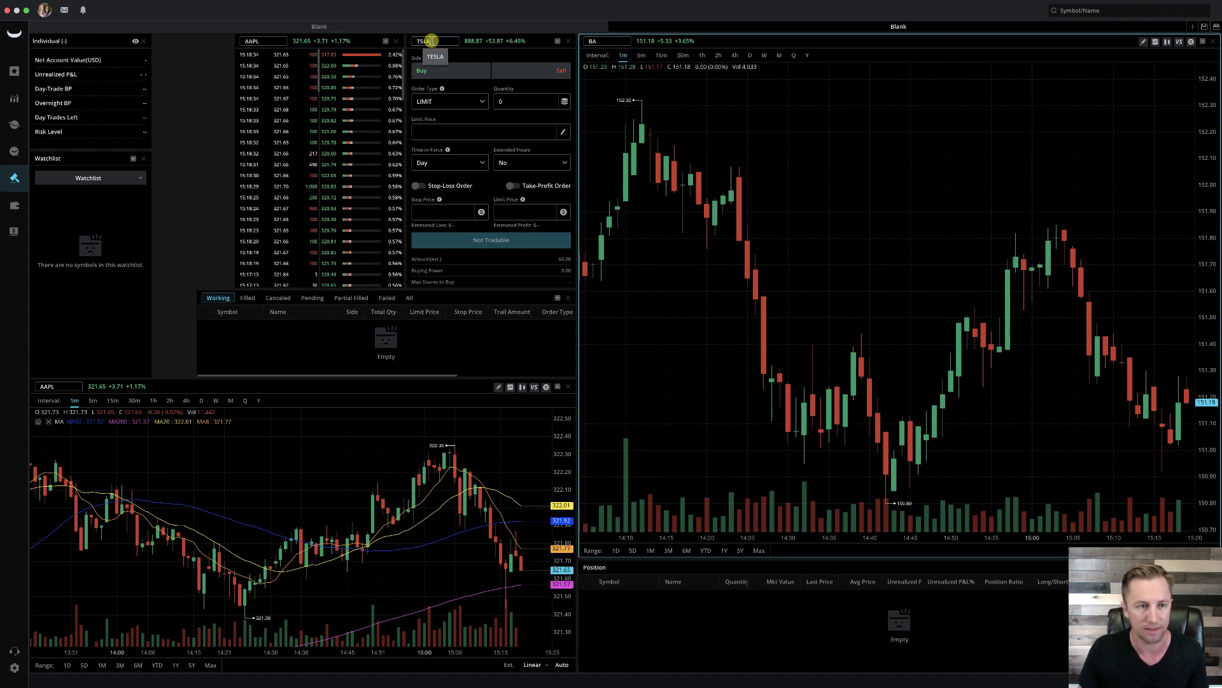
scroll(928, 246, up, 5)
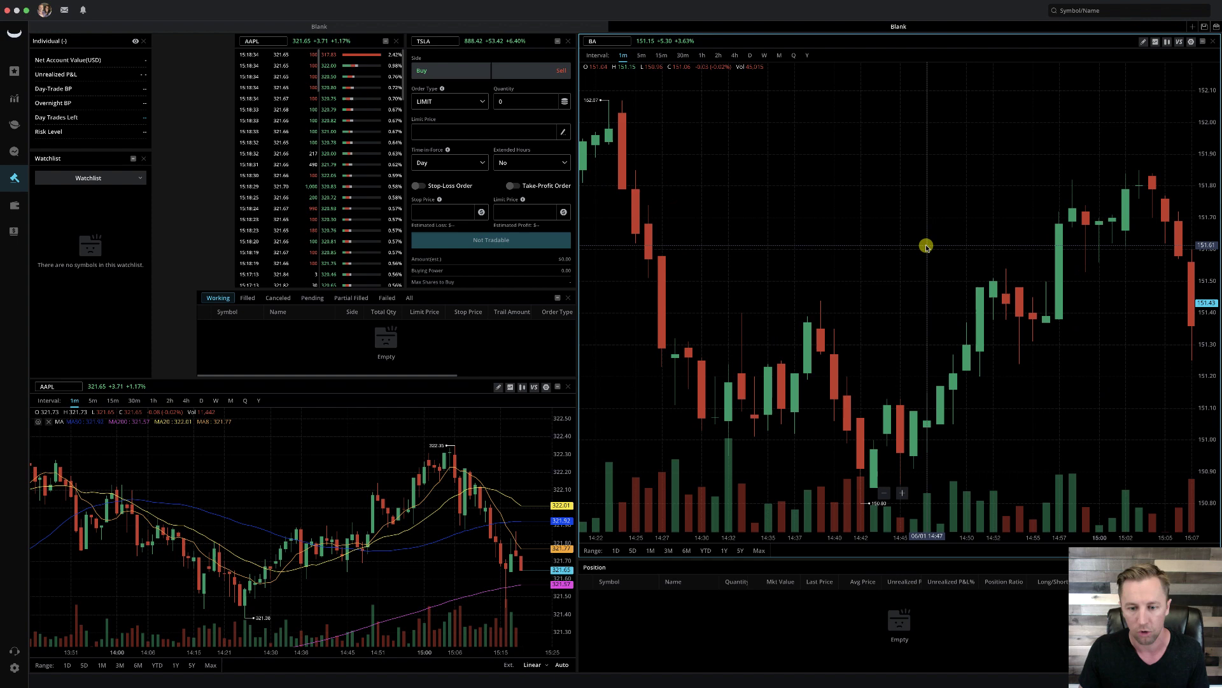
scroll(934, 252, up, 3)
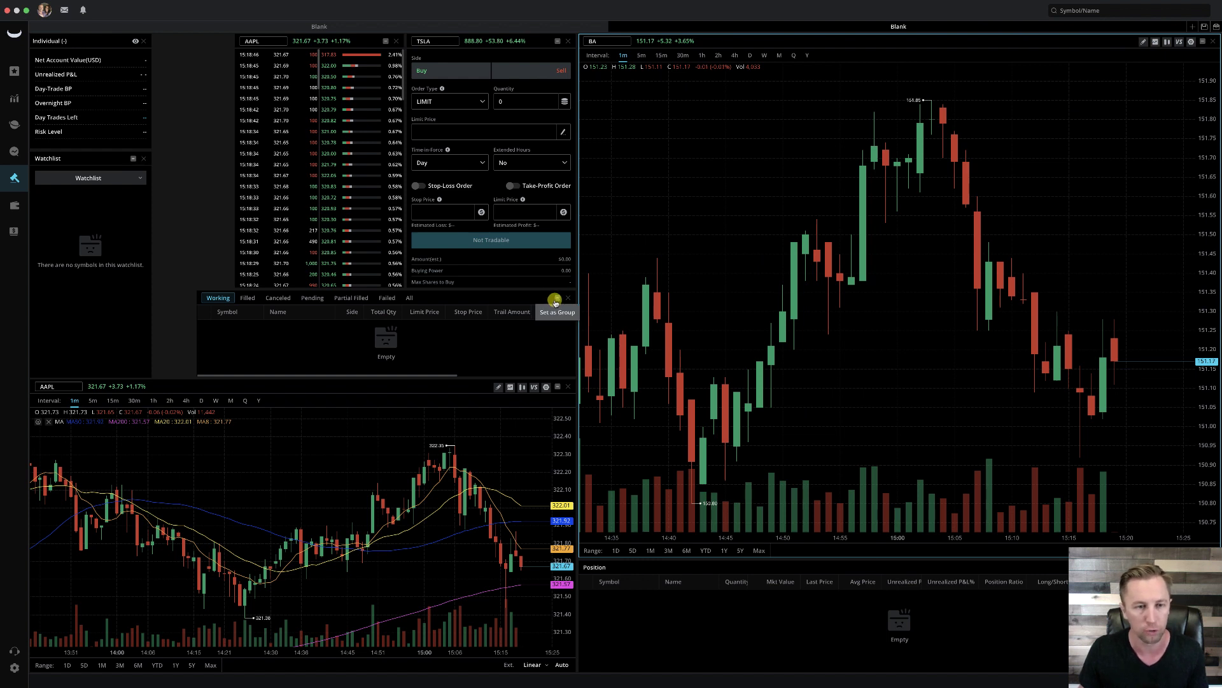
- Link the Time & Sales, order ticket, right chart and orders panel to orange group 1
click(386, 44)
click(364, 74)
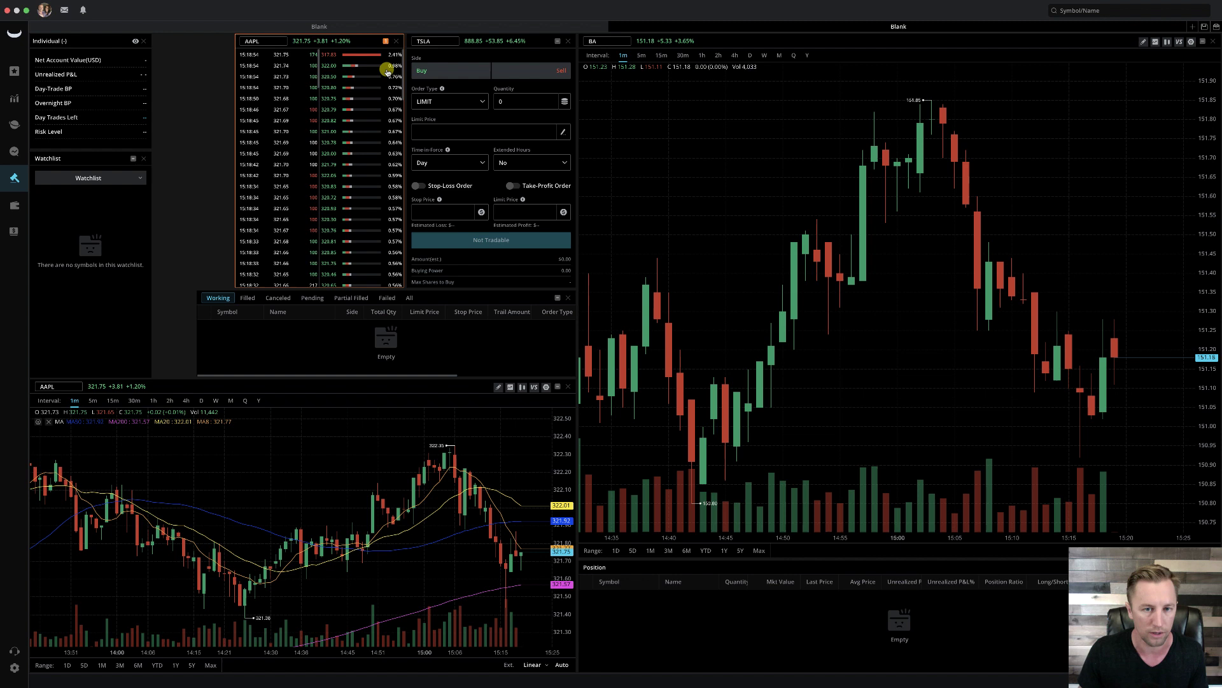
click(558, 41)
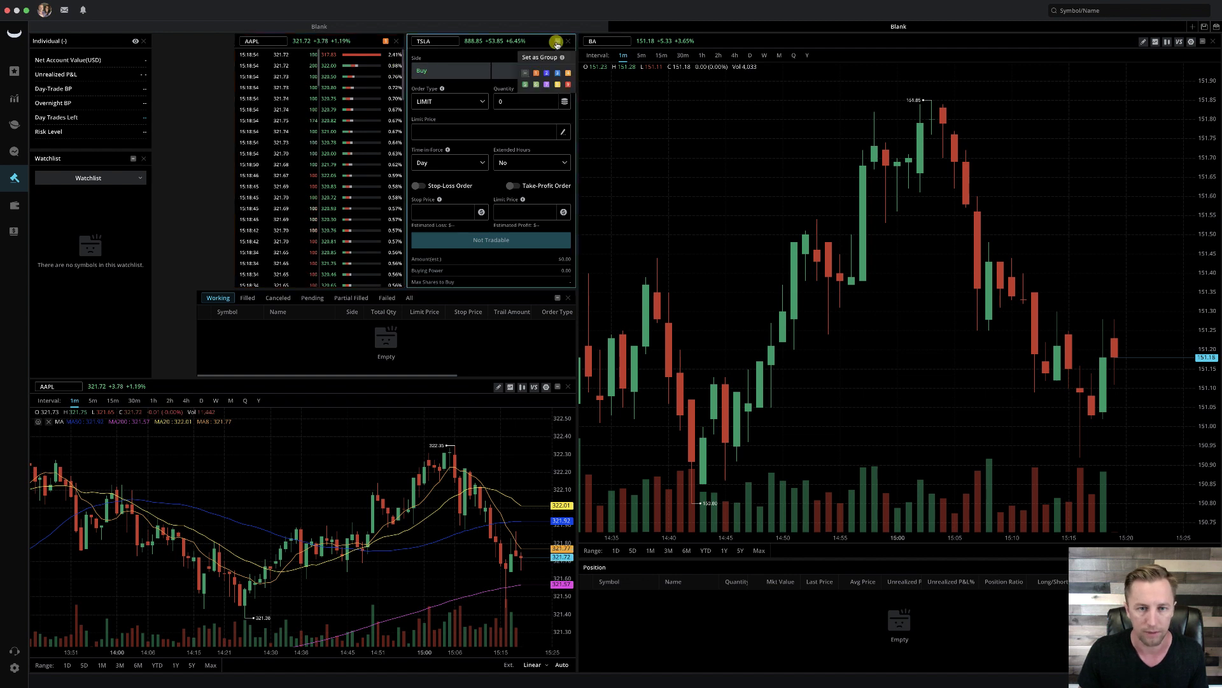
click(538, 74)
click(1203, 42)
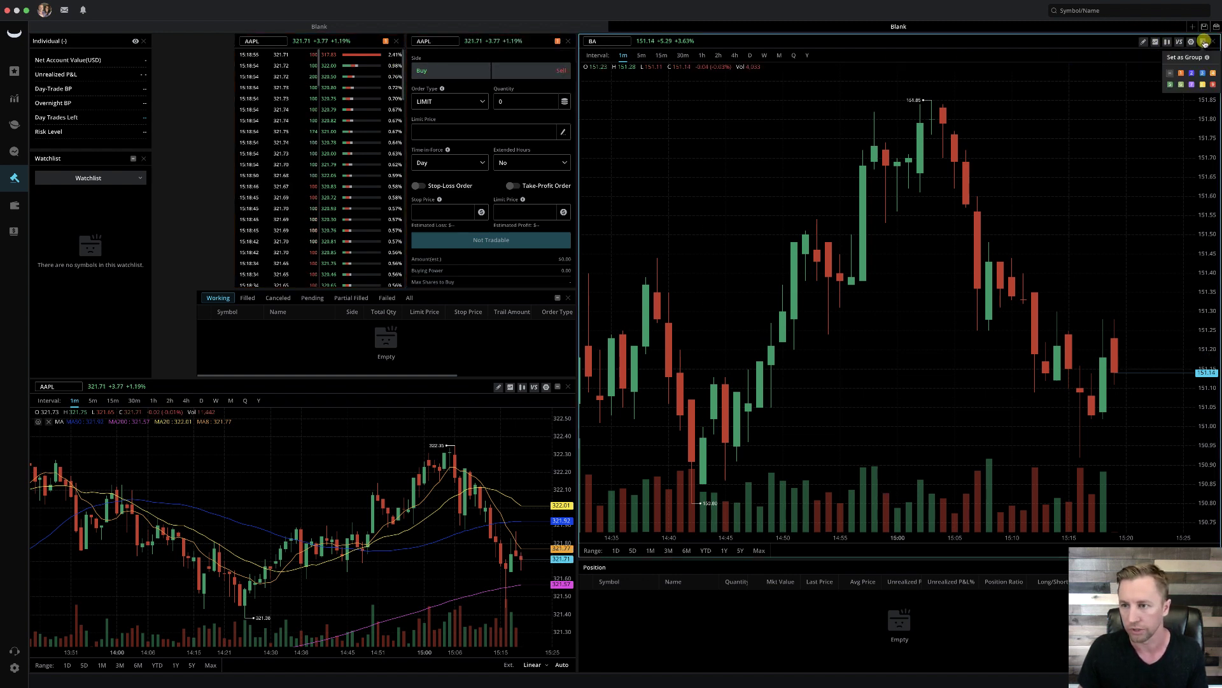
click(1182, 73)
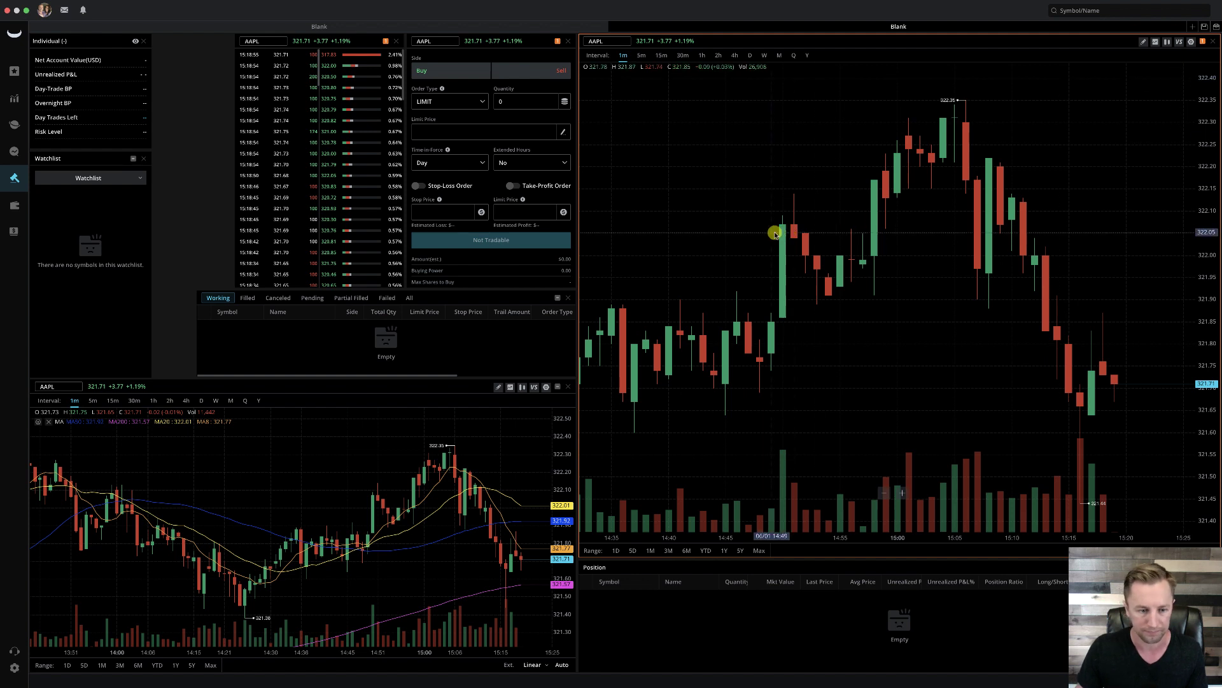
click(557, 298)
click(537, 329)
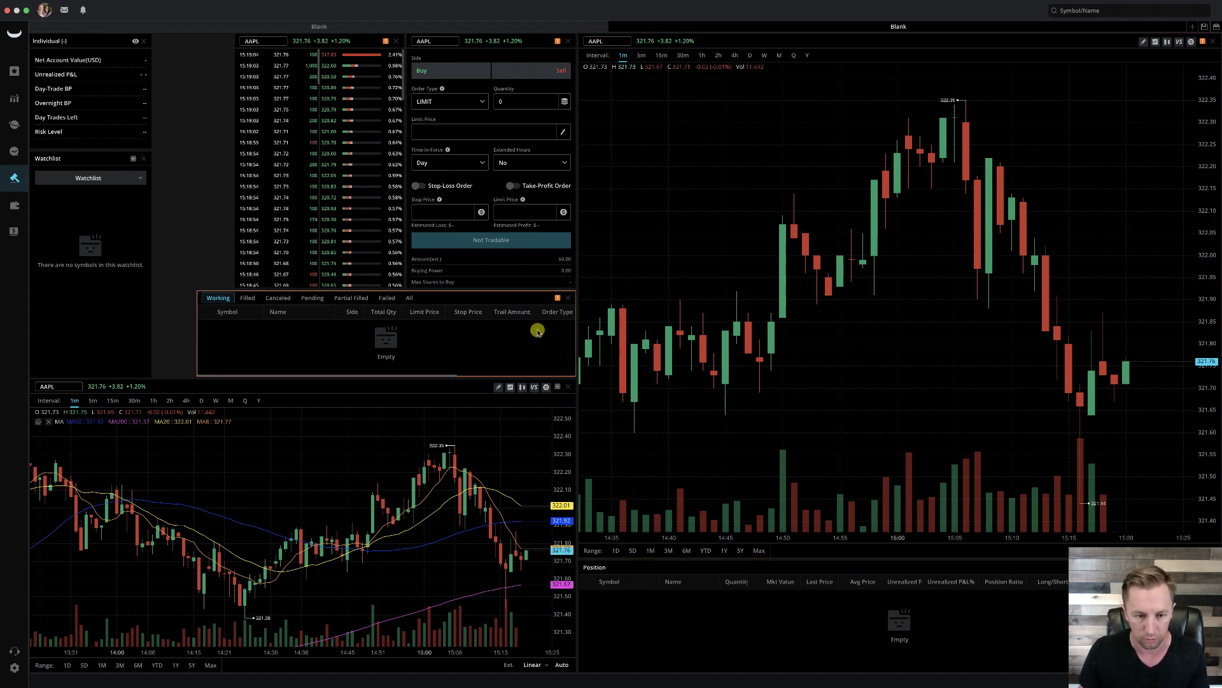
click(821, 618)
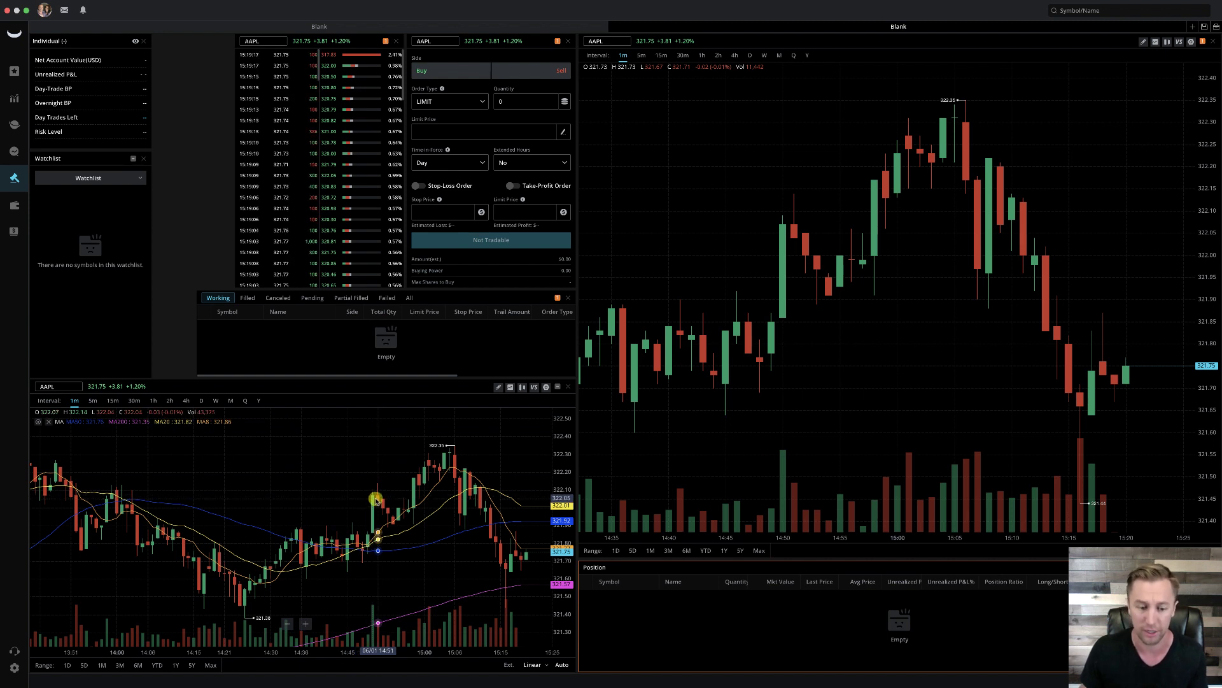
- Load Boeing (BA) into the large linked chart
click(602, 41)
text(B)
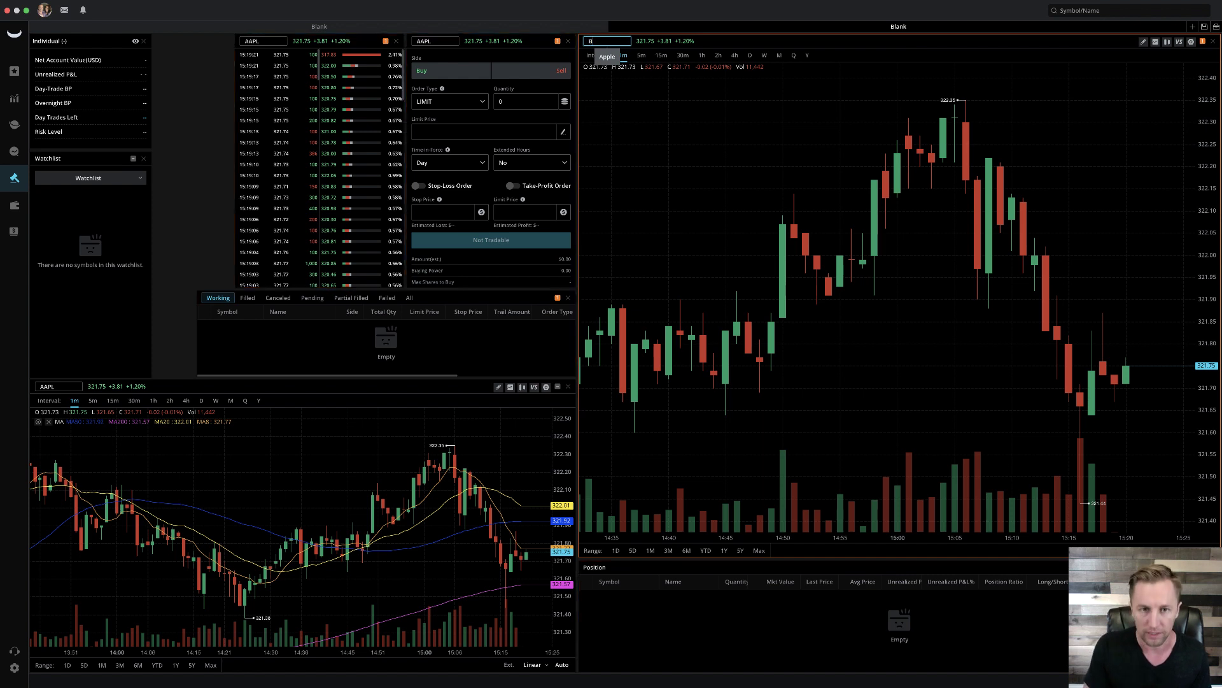
text(A)
key(Return)
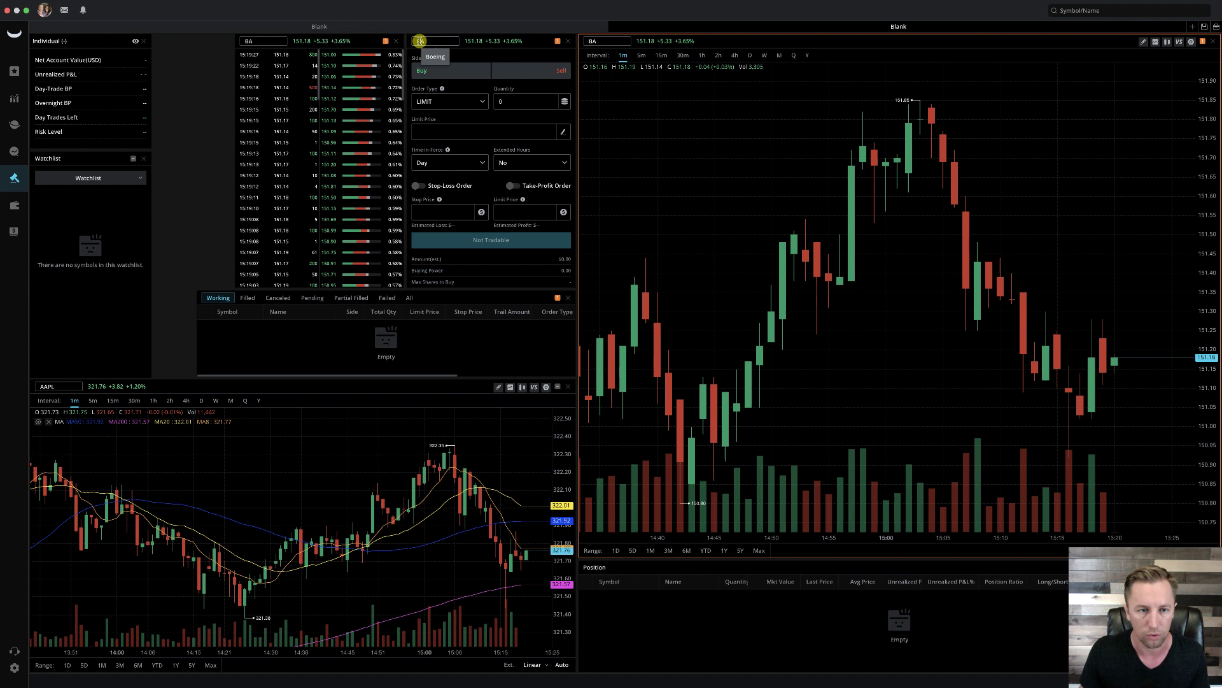
- Set the order ticket's order type to MARKET
click(420, 41)
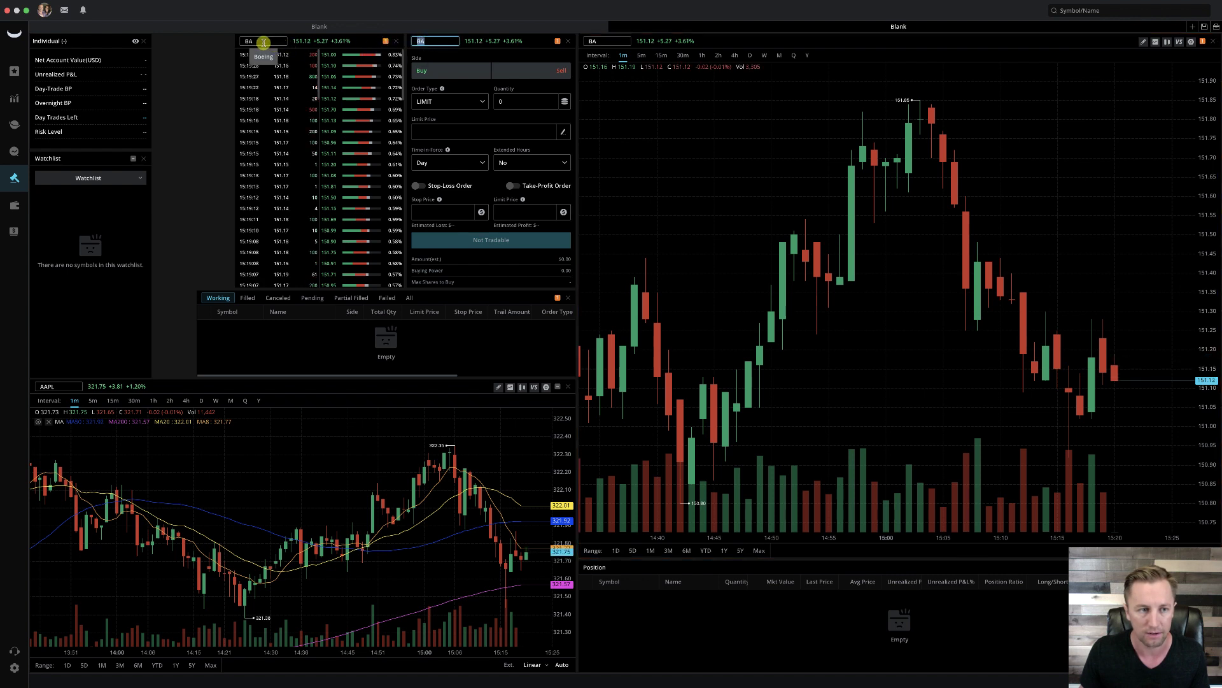
click(457, 104)
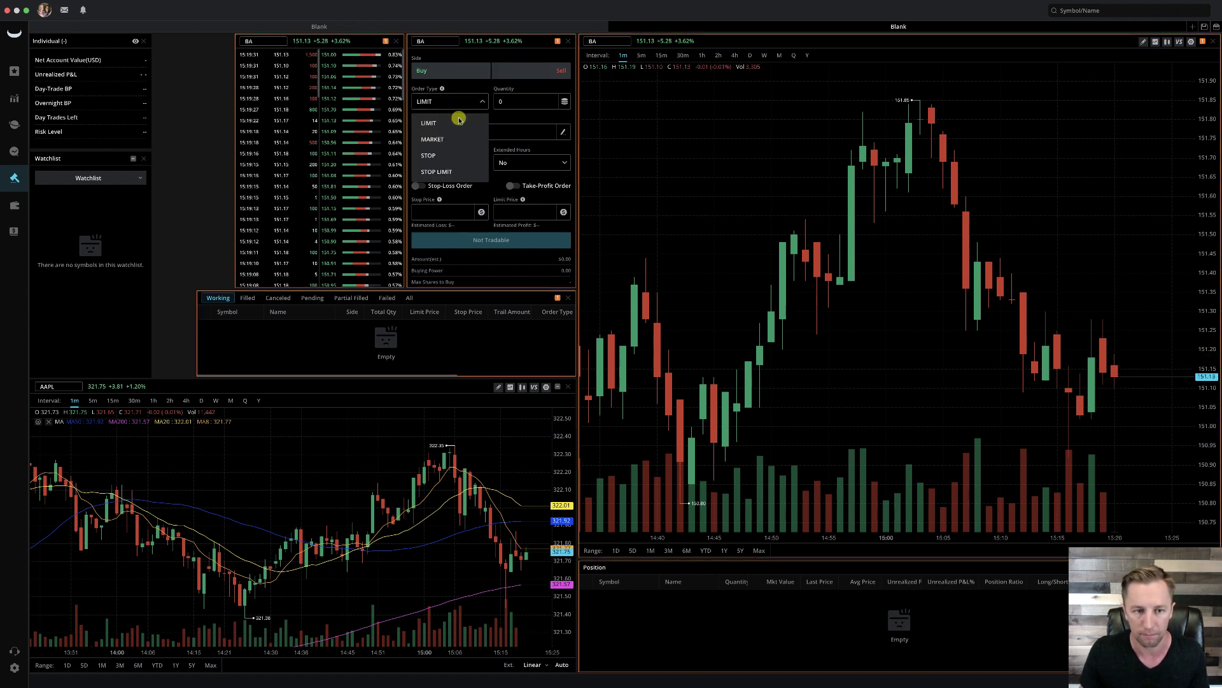
click(446, 139)
click(477, 132)
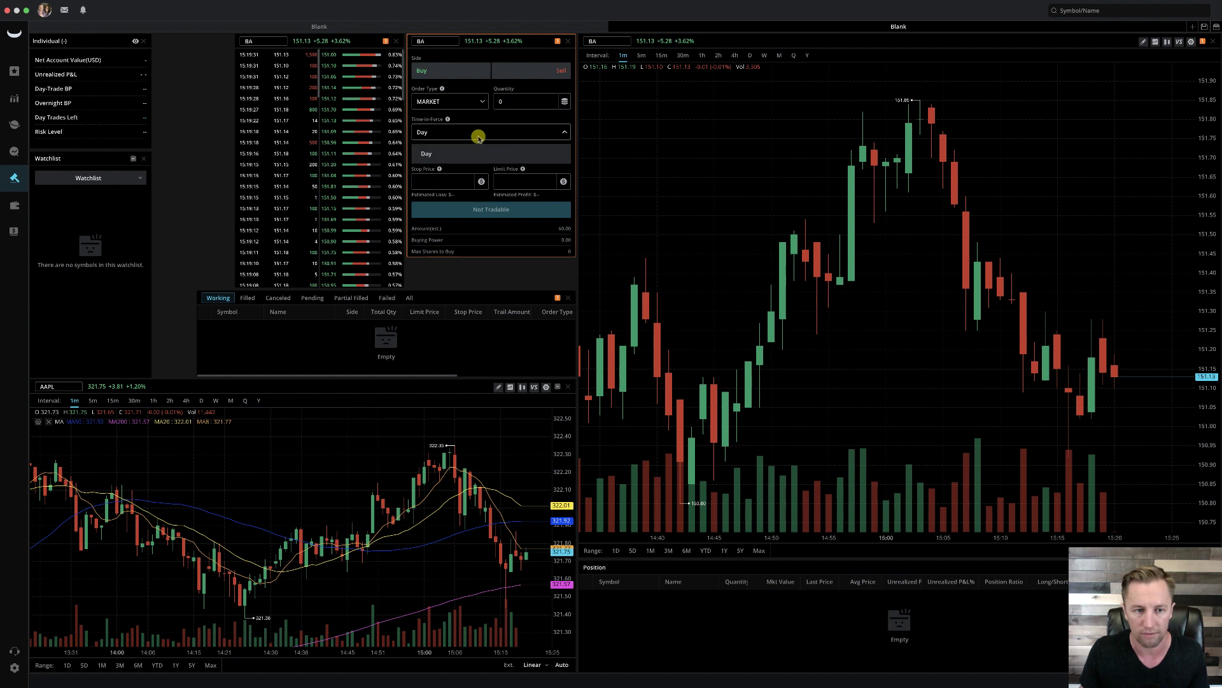
click(263, 40)
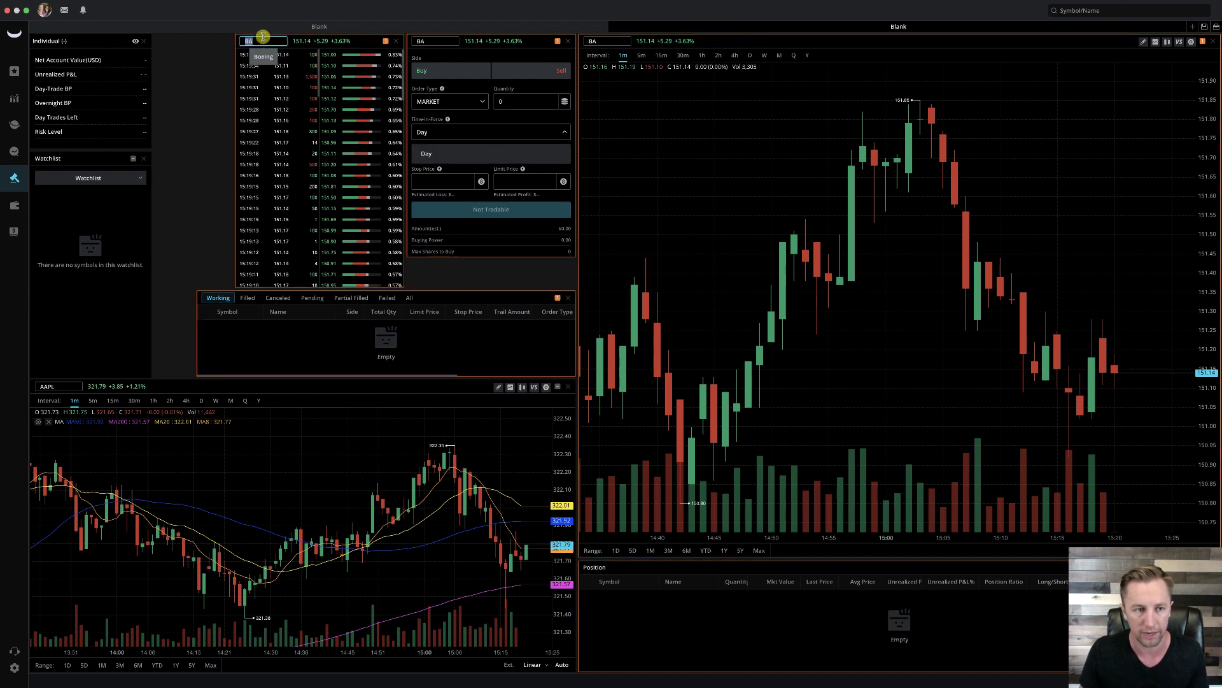
click(330, 90)
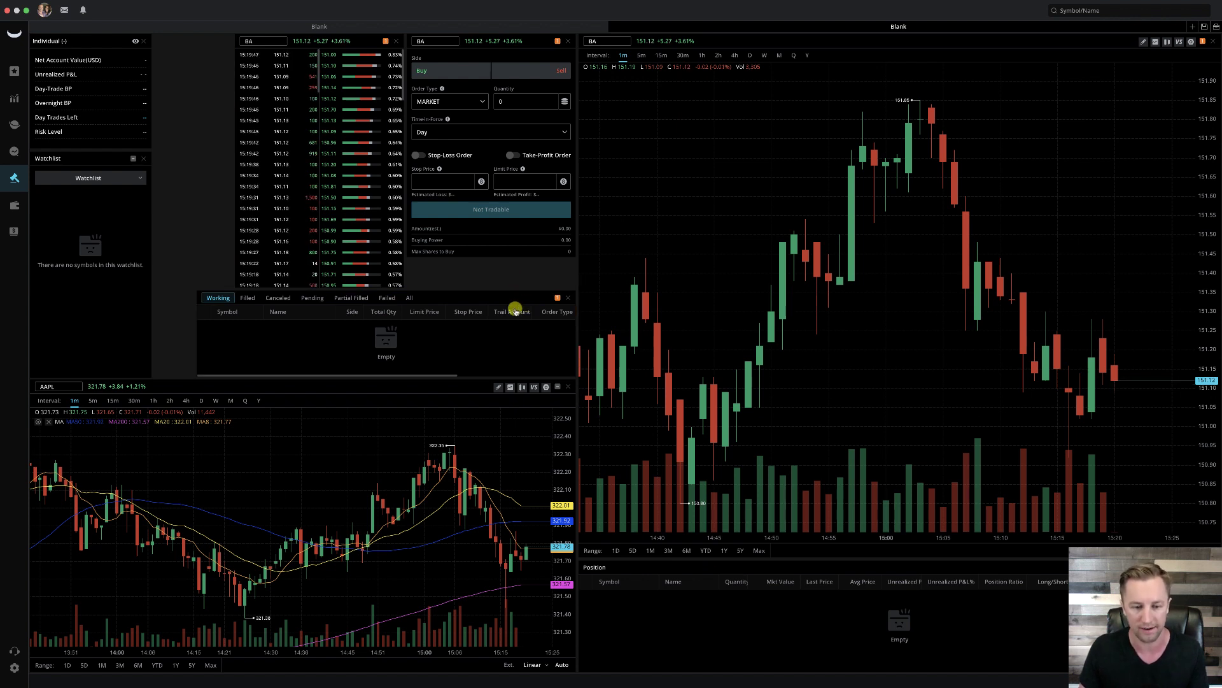
- Replace AAPL with SPY on the lower-left chart and set it to 5-minute candles
click(58, 386)
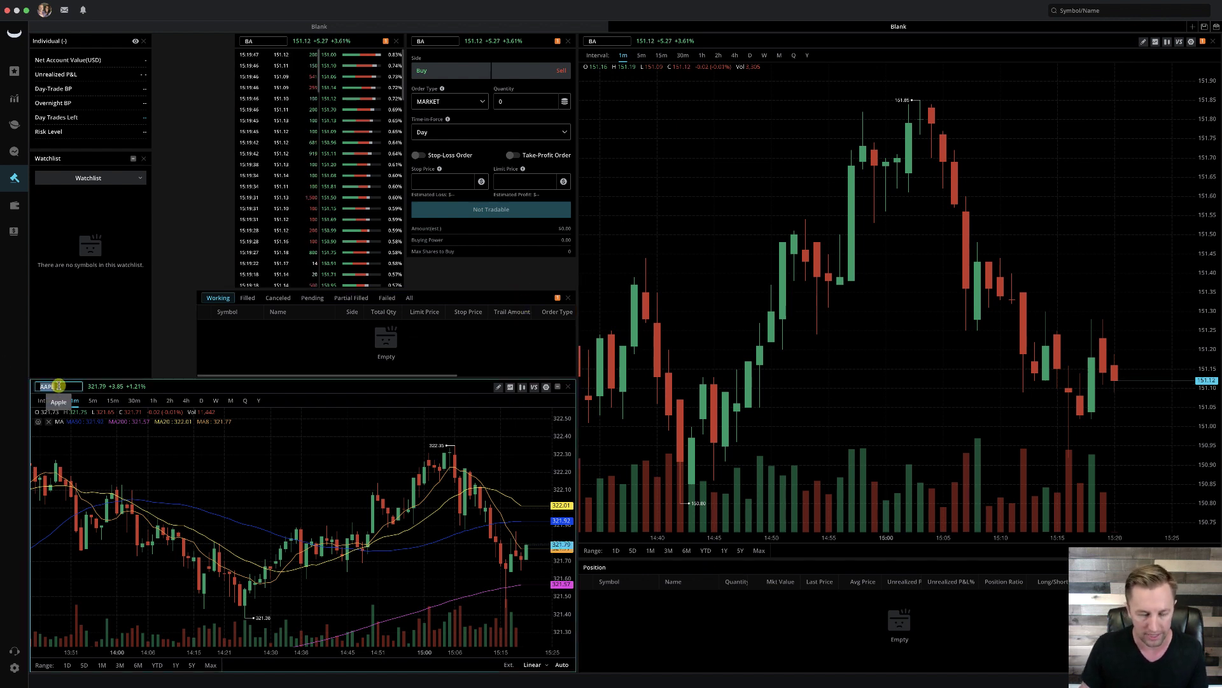
text(SPY)
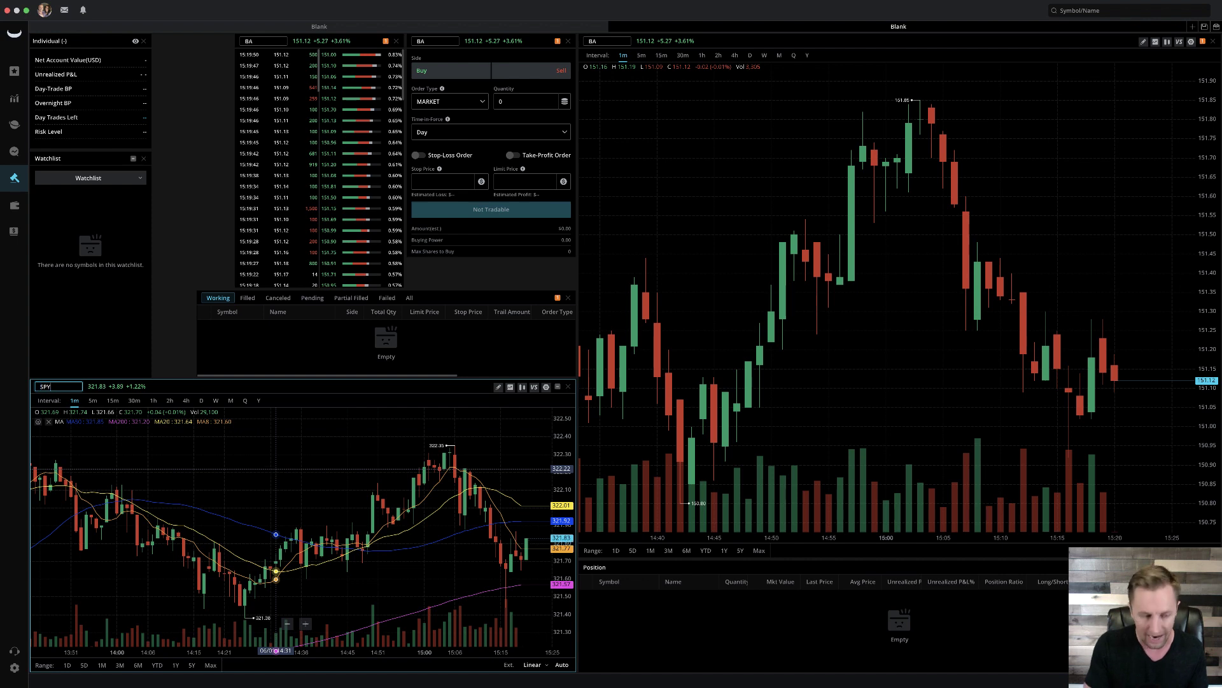
click(81, 411)
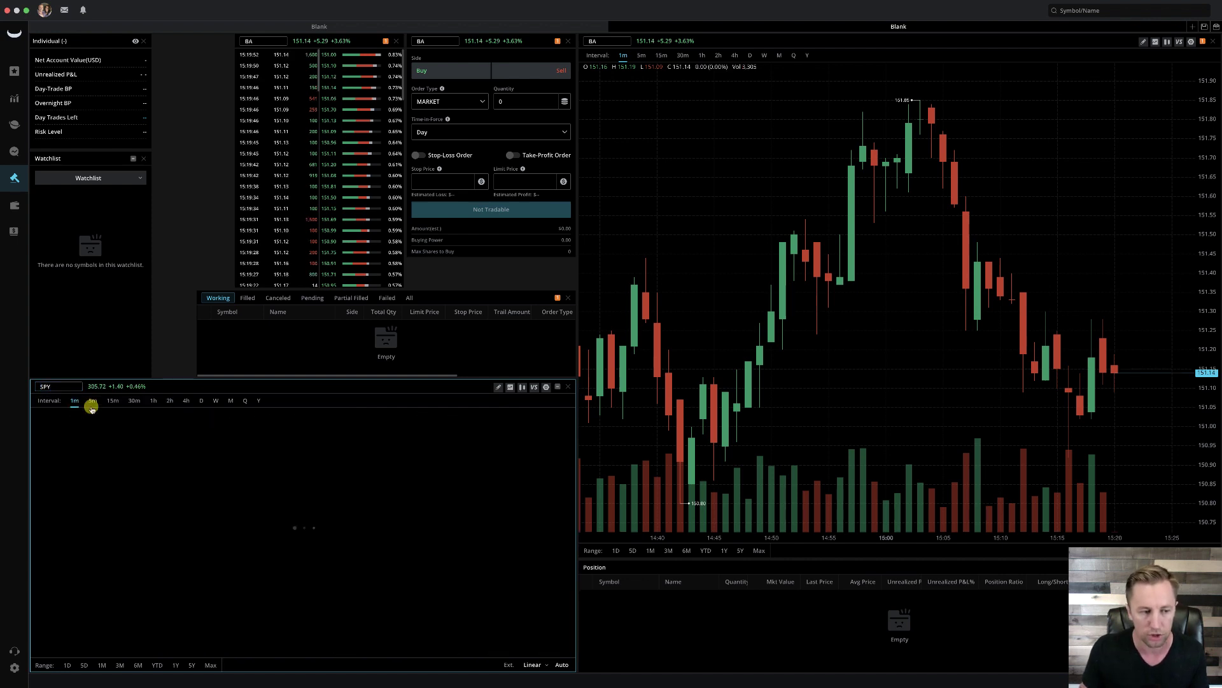
click(94, 400)
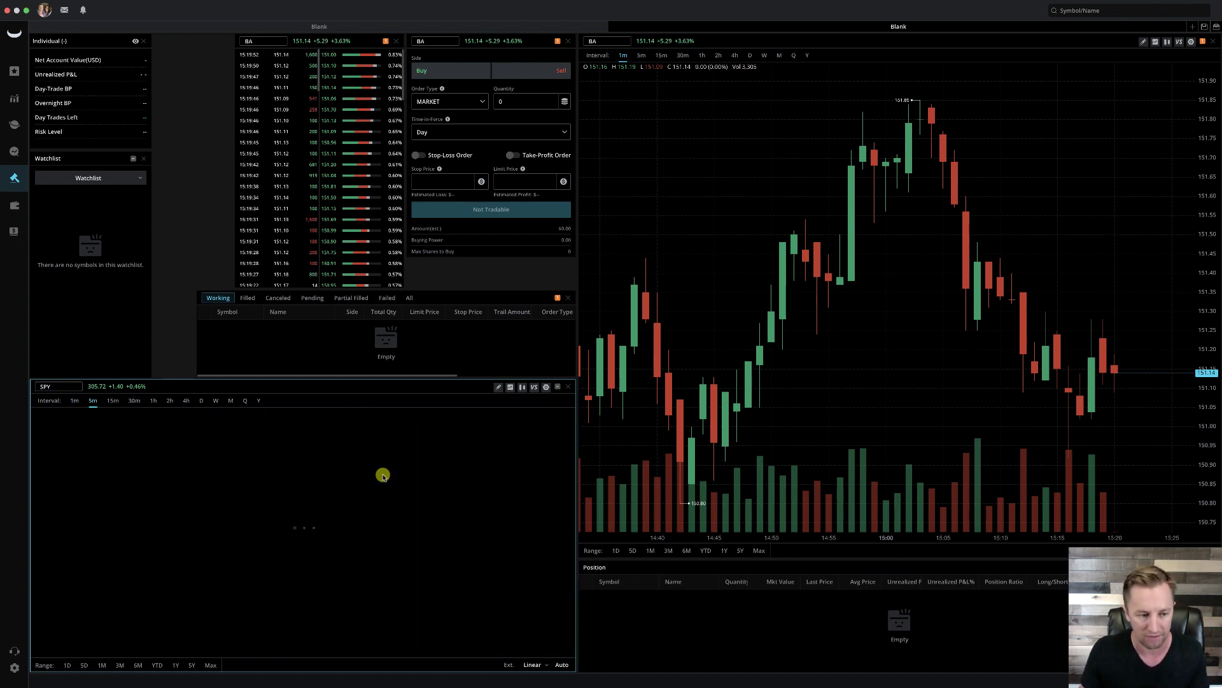
scroll(448, 482, up, 5)
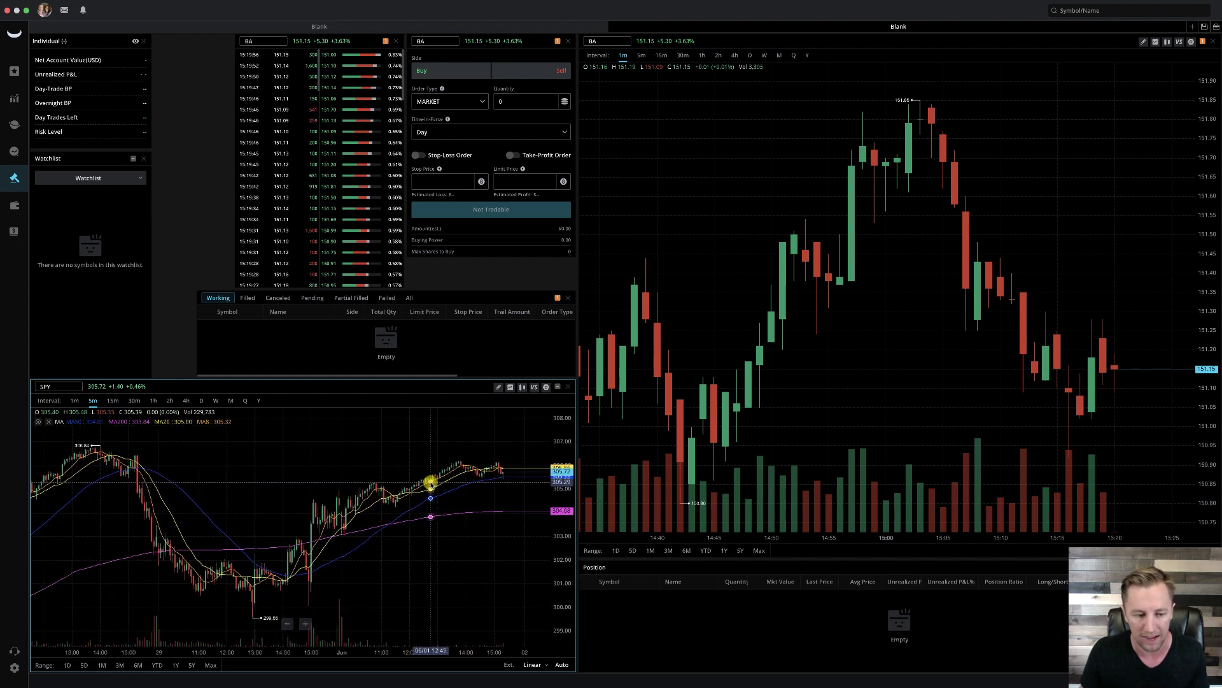
scroll(431, 482, down, 3)
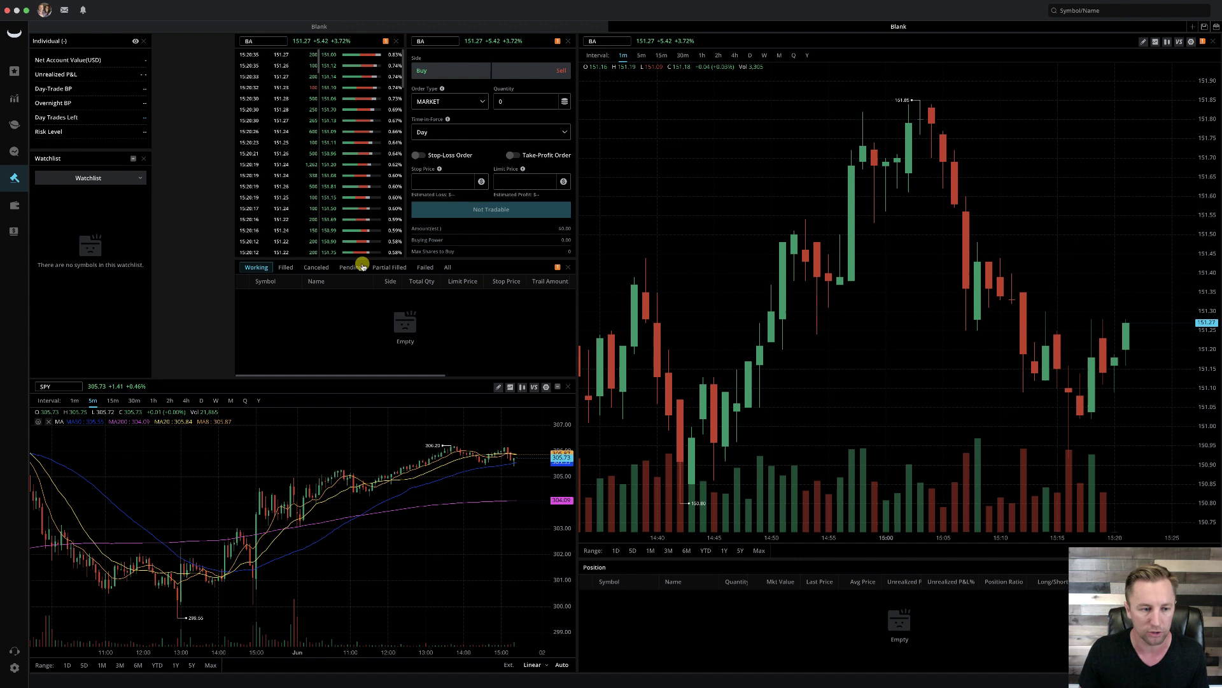
- Move the trade tape panel left, next to the account panel
click(317, 267)
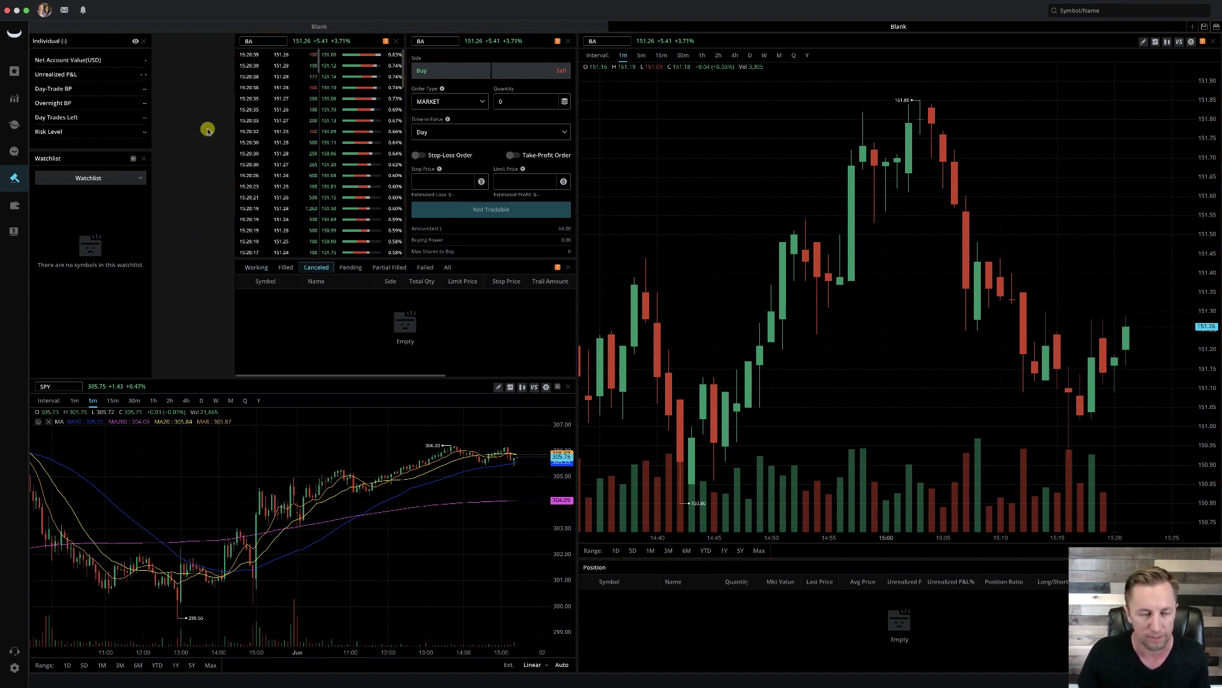
drag(321, 40, 238, 41)
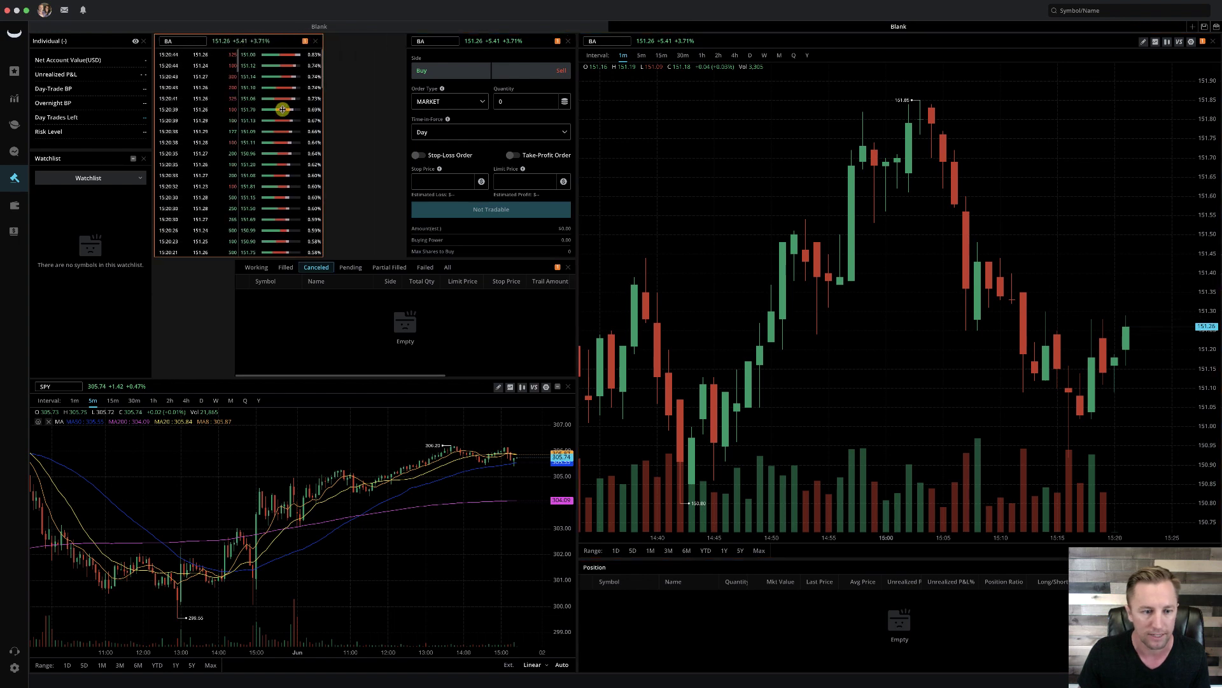
click(321, 271)
- Widen the BA chart and the position list beneath it by dragging their left edges
drag(581, 442, 501, 438)
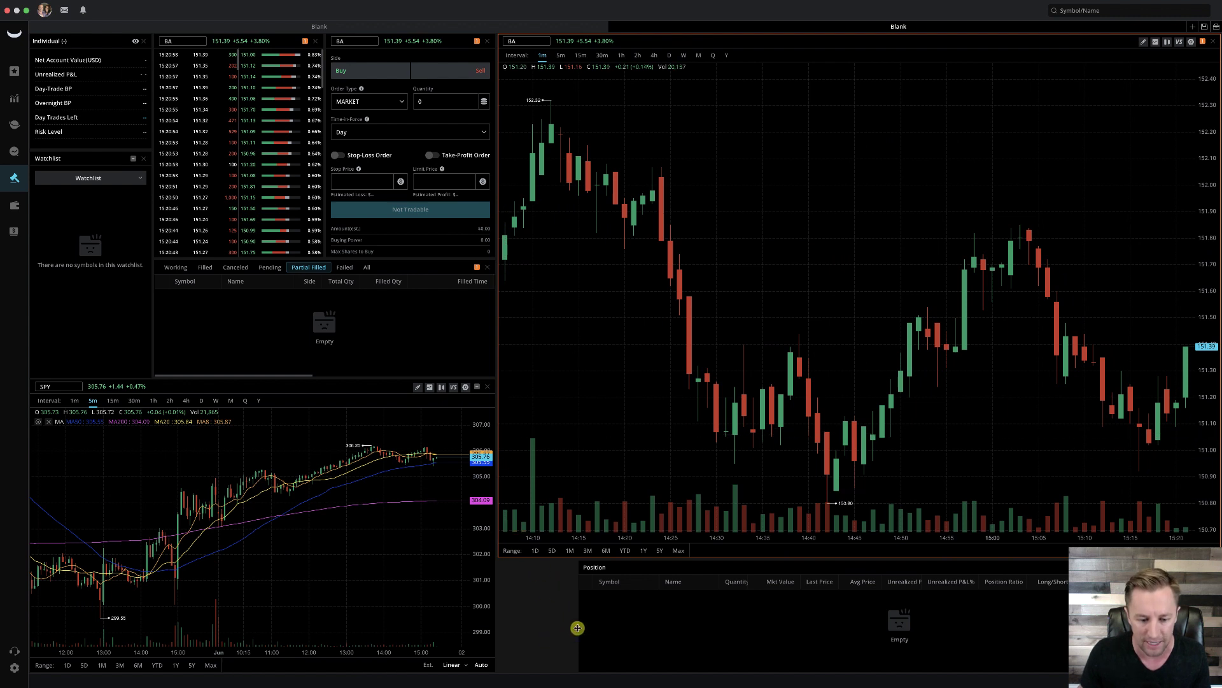
drag(577, 627, 499, 627)
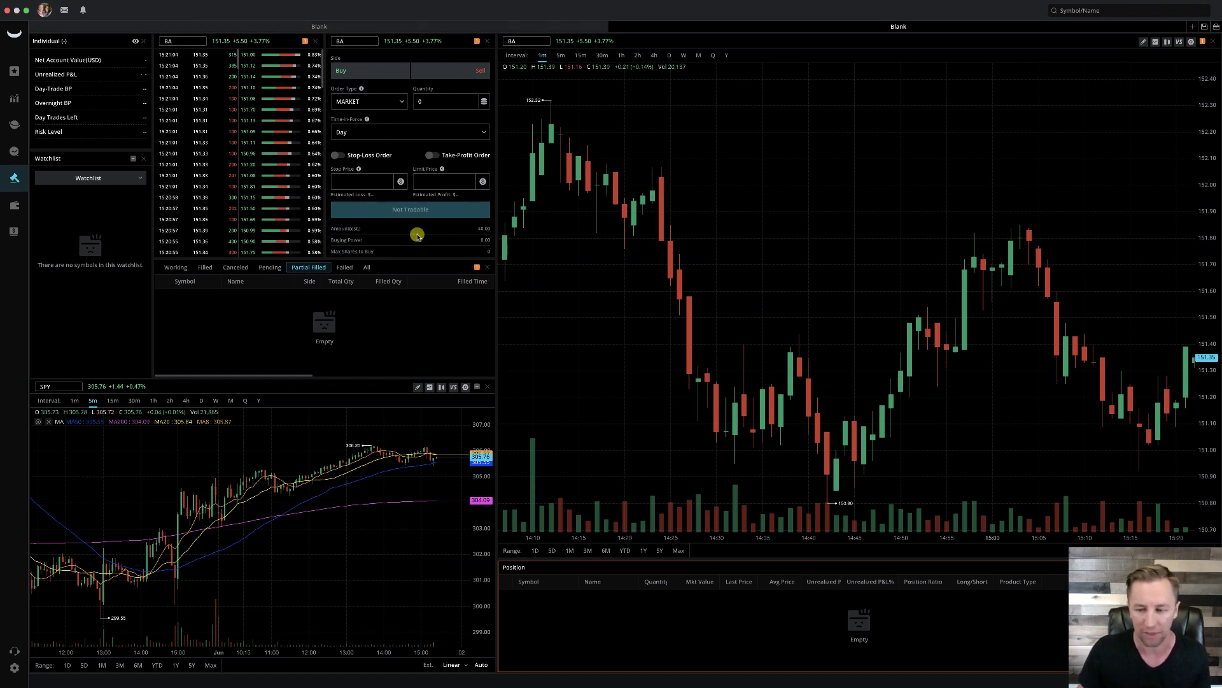
scroll(690, 358, up, 3)
scroll(691, 359, down, 4)
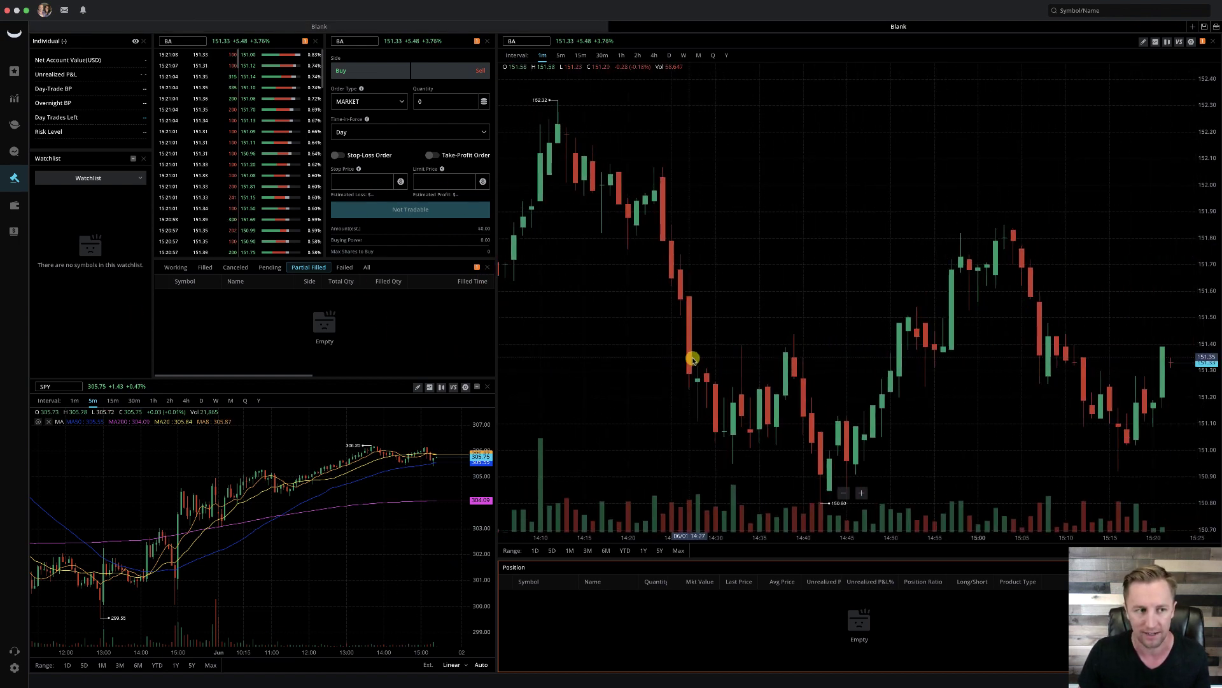
scroll(691, 358, right, 2)
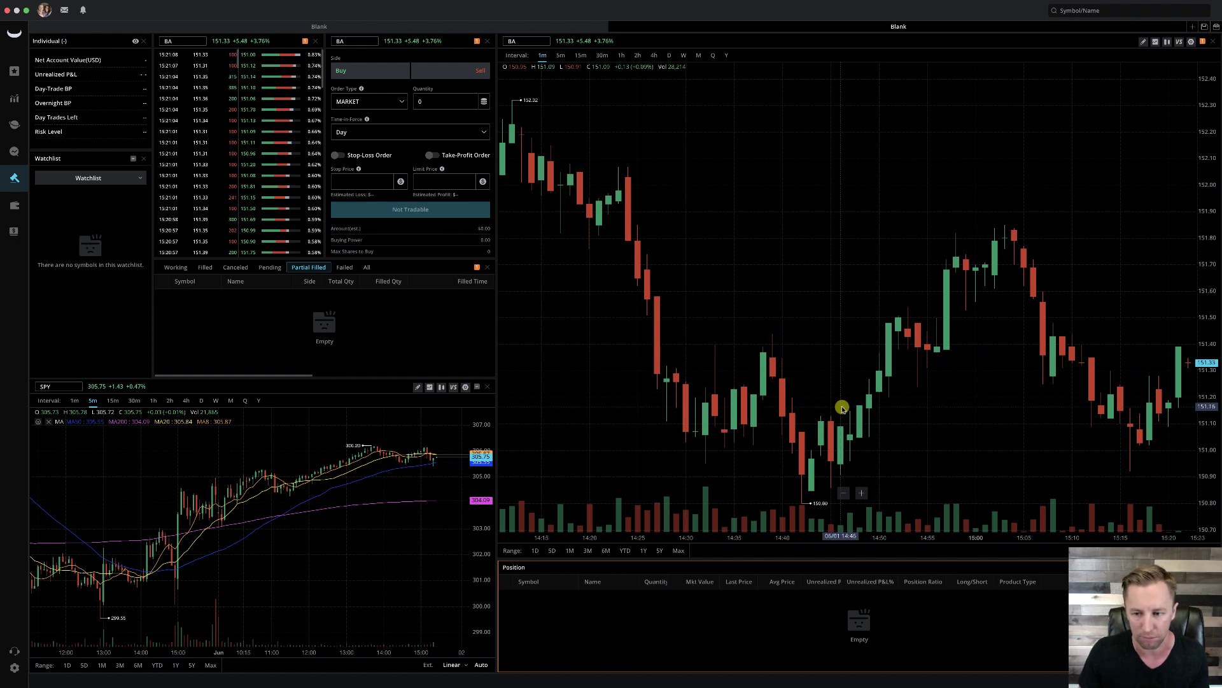
scroll(885, 408, down, 2)
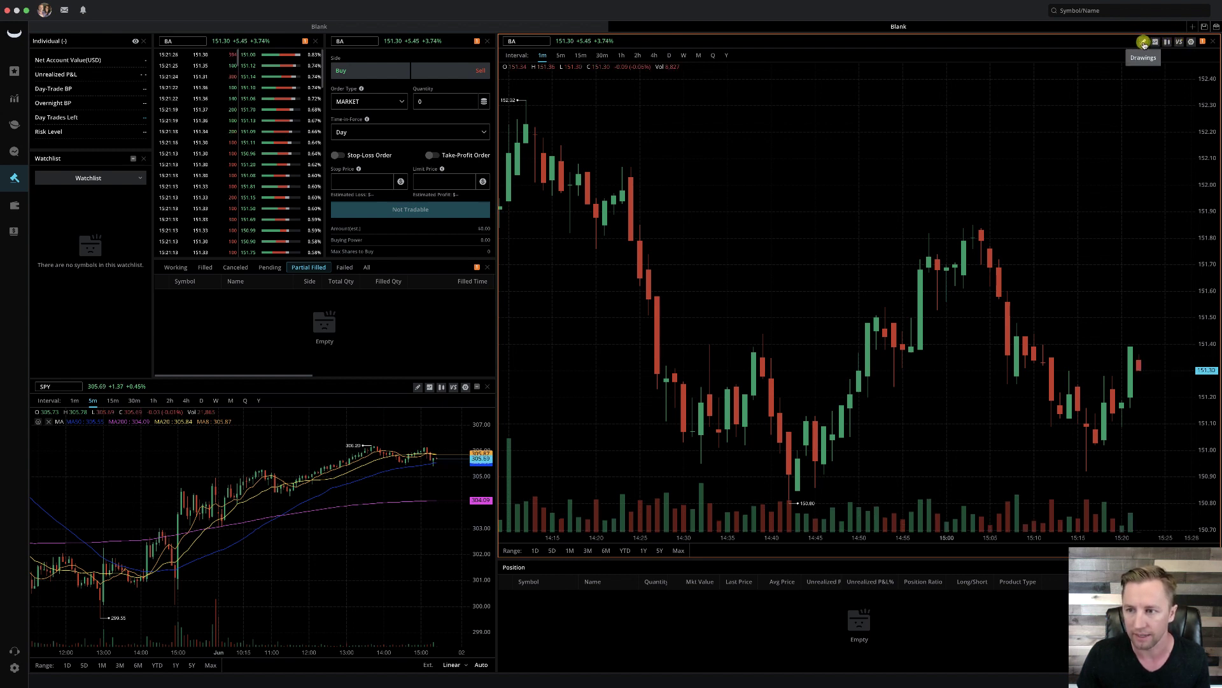
- Add the MACD, VWAP and MA indicators from Frequently Used to the BA chart
click(1155, 42)
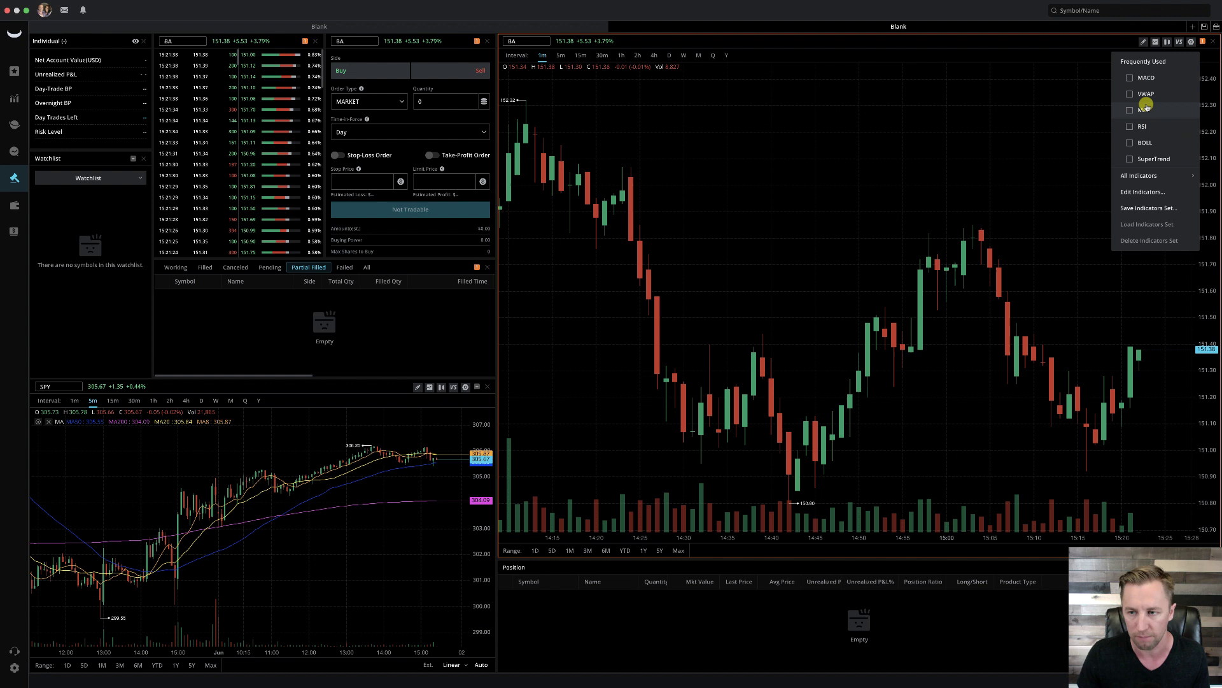
click(1130, 78)
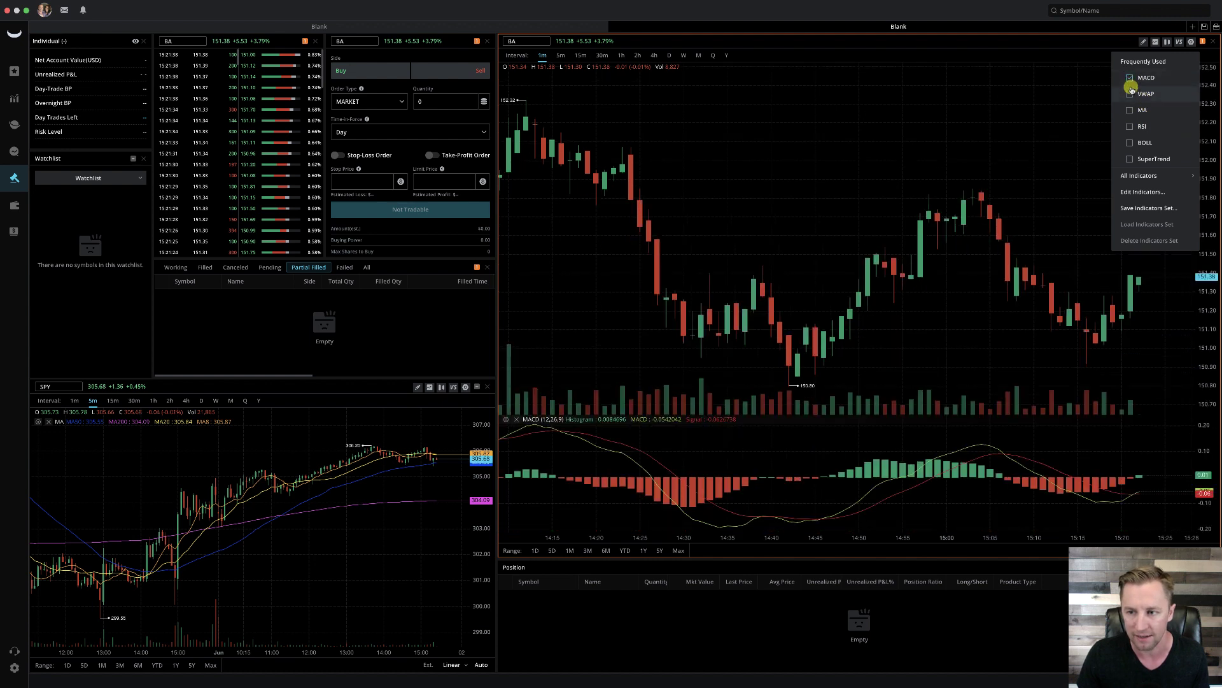
click(1131, 94)
click(1129, 111)
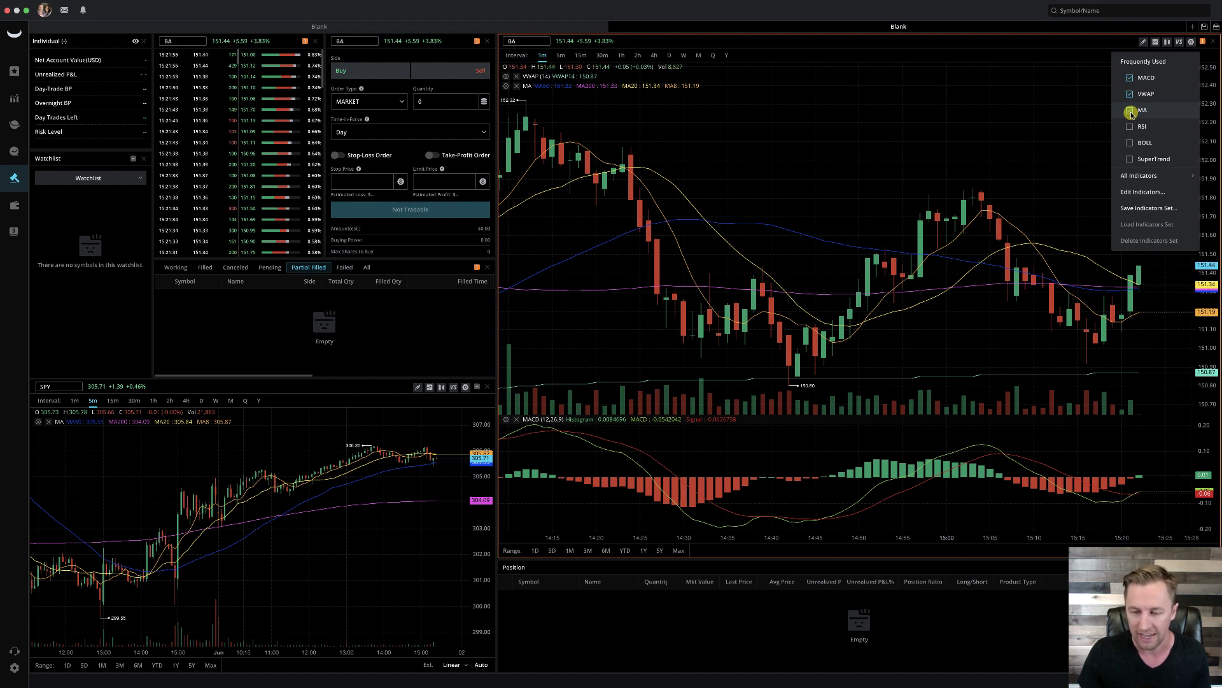
mouse_move(1138, 175)
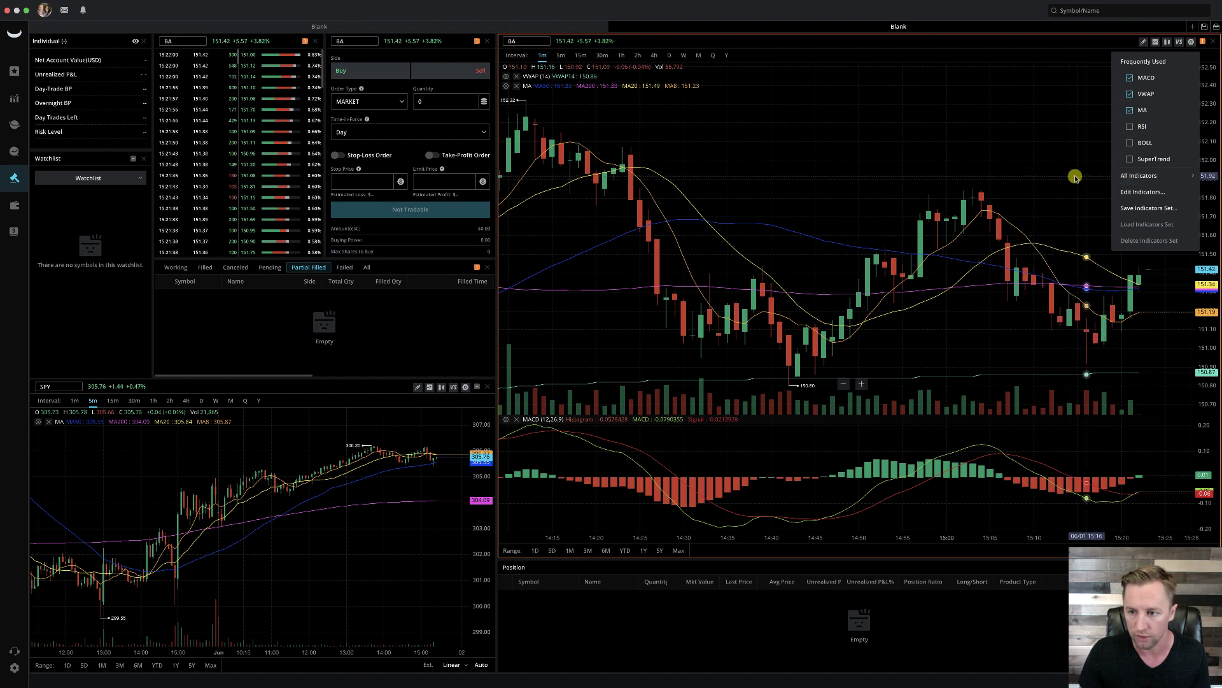
- Scroll through the Main Chart and Sub Chart indicator lists
scroll(1051, 215, down, 3)
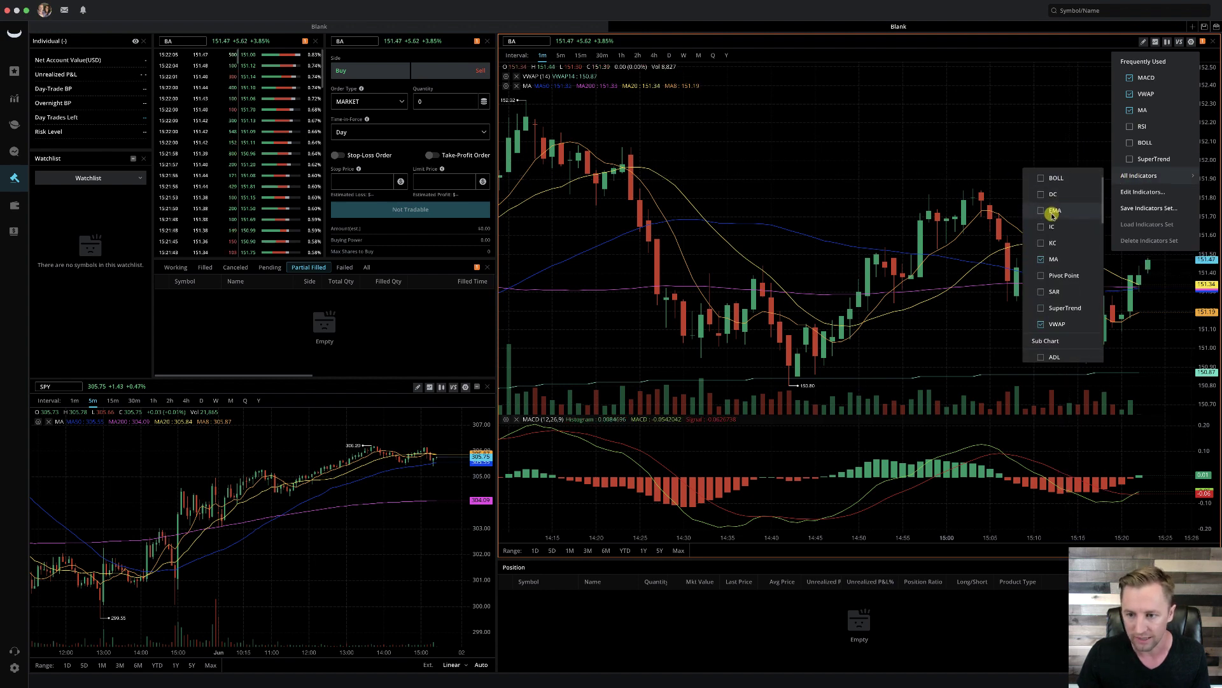
scroll(1052, 215, down, 4)
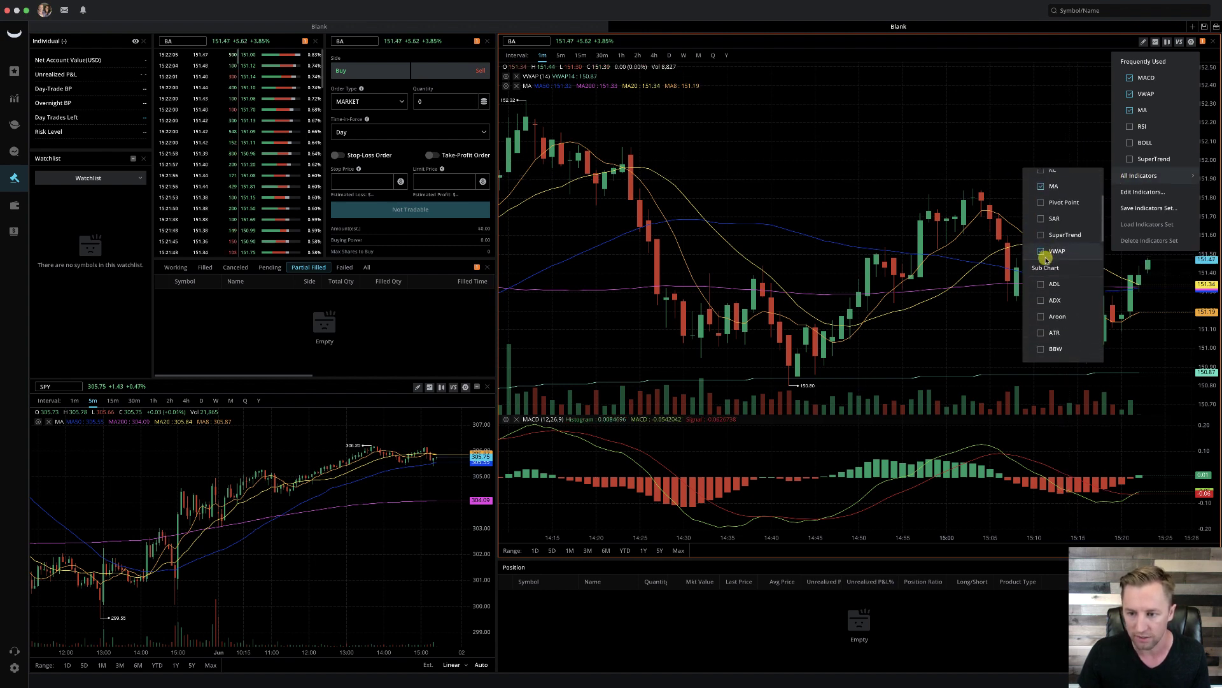
scroll(1049, 253, down, 5)
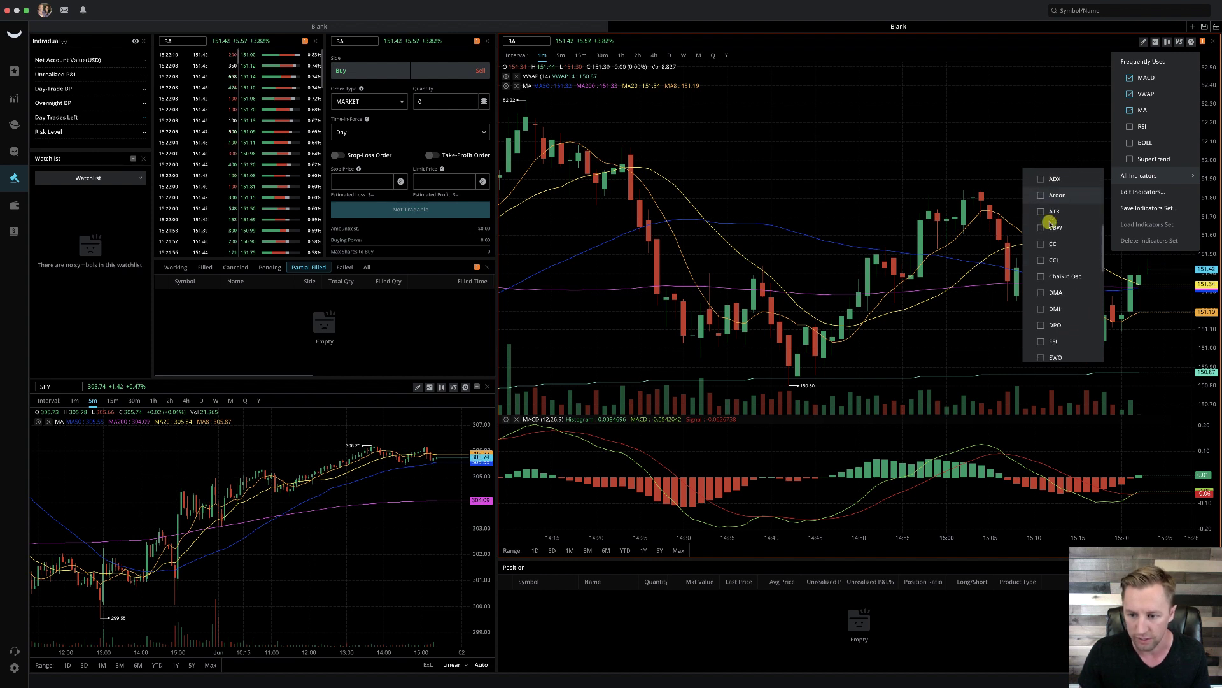
scroll(1052, 249, down, 3)
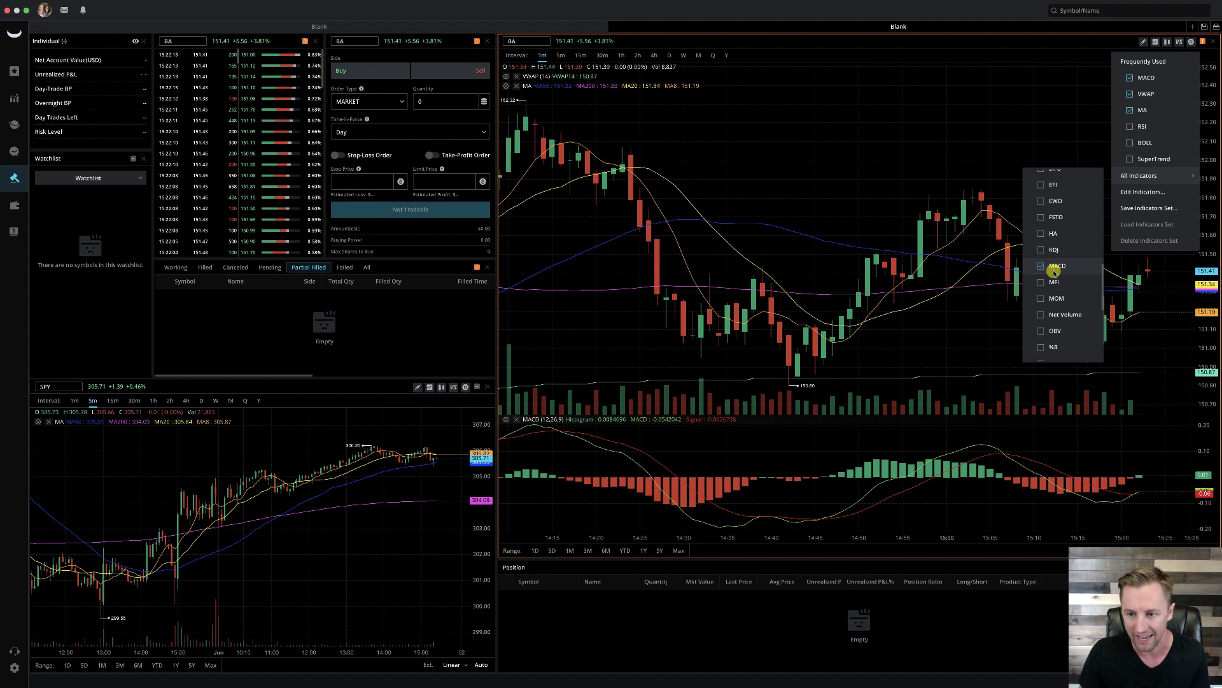
scroll(1055, 261, down, 1)
scroll(1057, 211, down, 5)
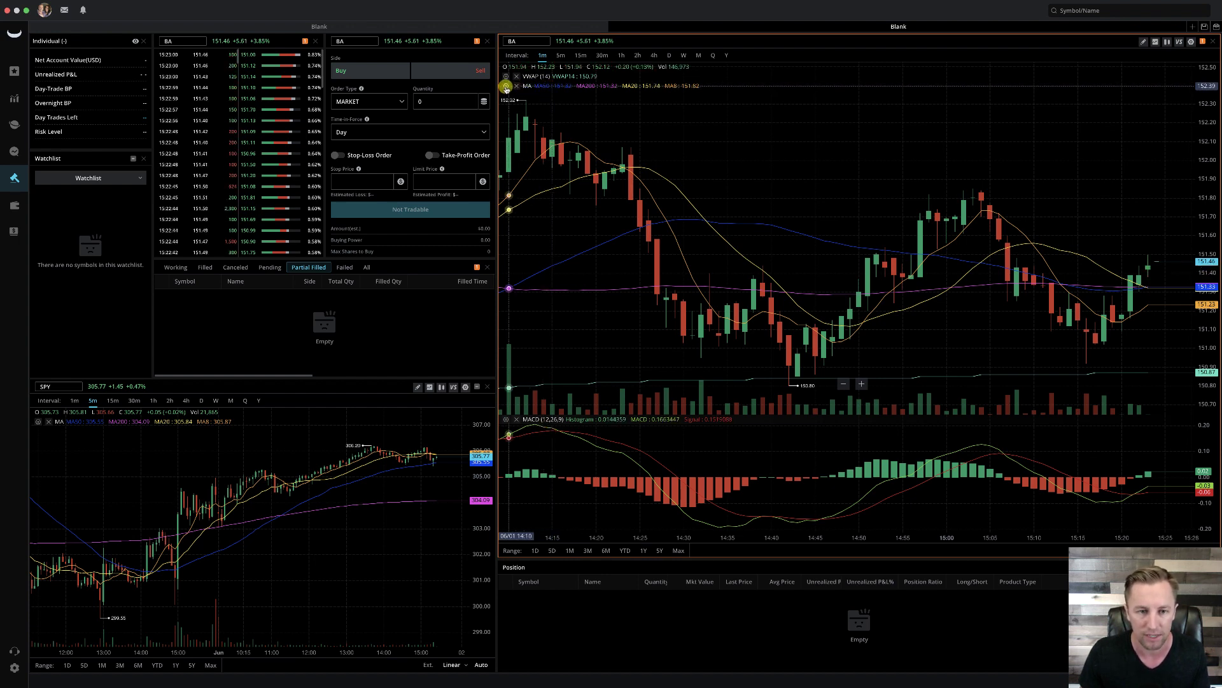
- Open the MA settings and review lengths 50, 200, 20 and 8
click(506, 86)
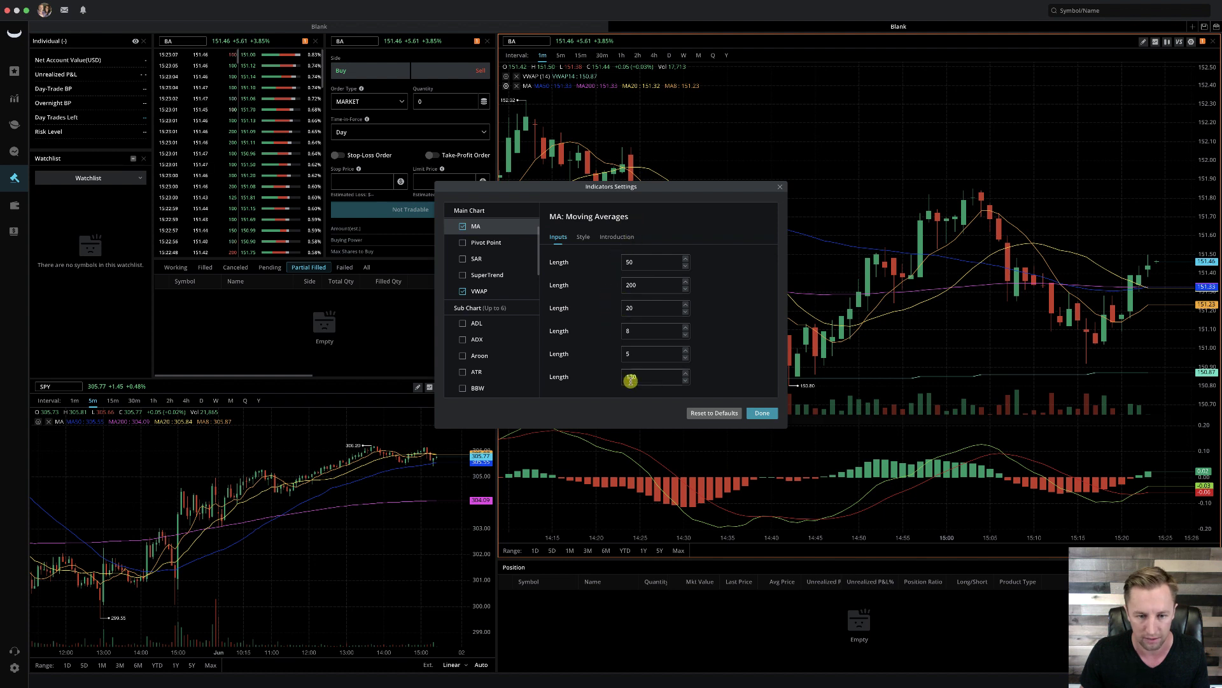
click(646, 261)
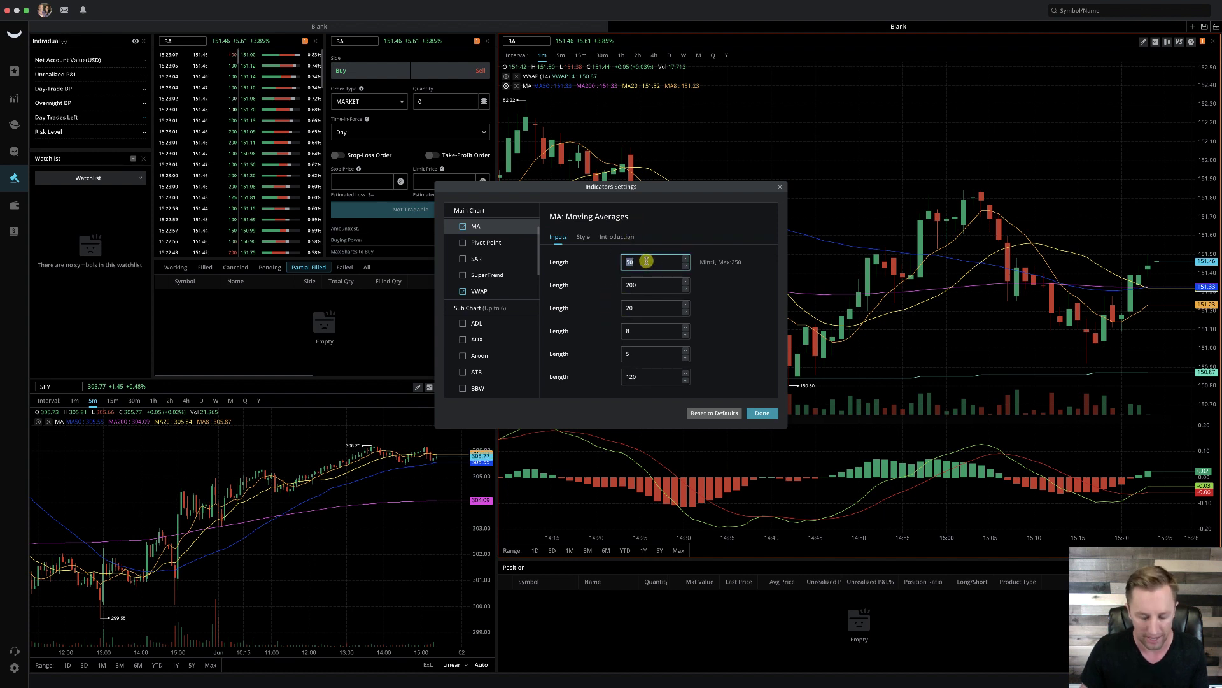
double_click(654, 286)
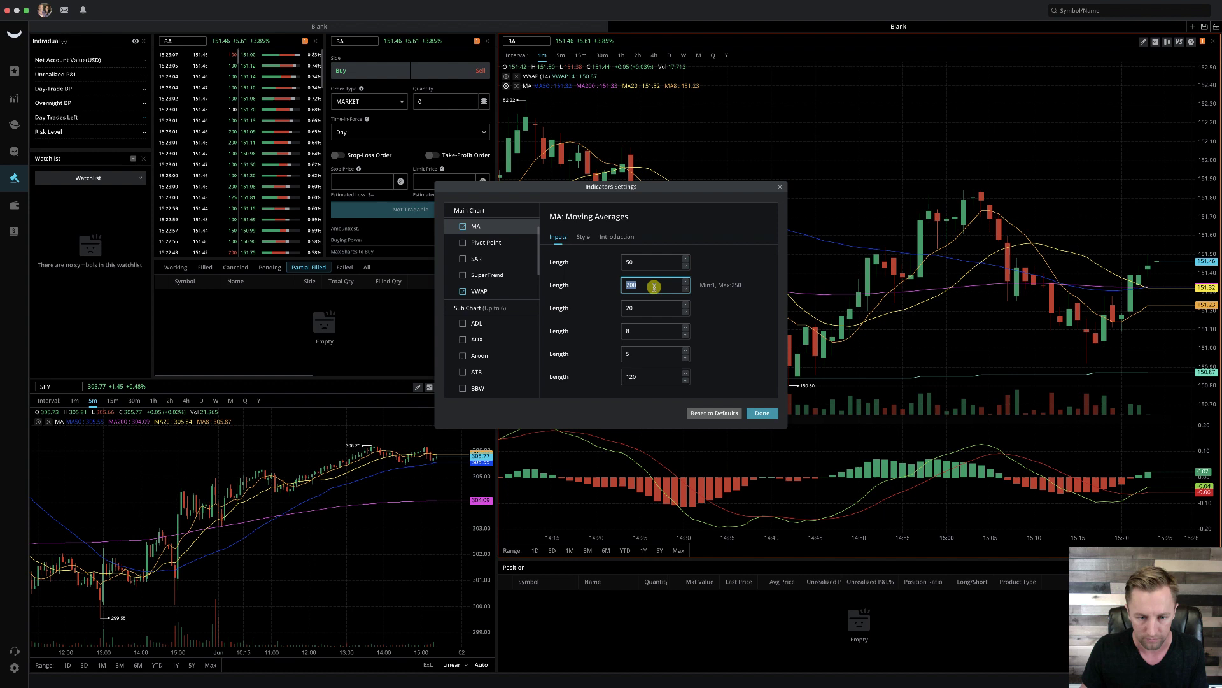
double_click(649, 308)
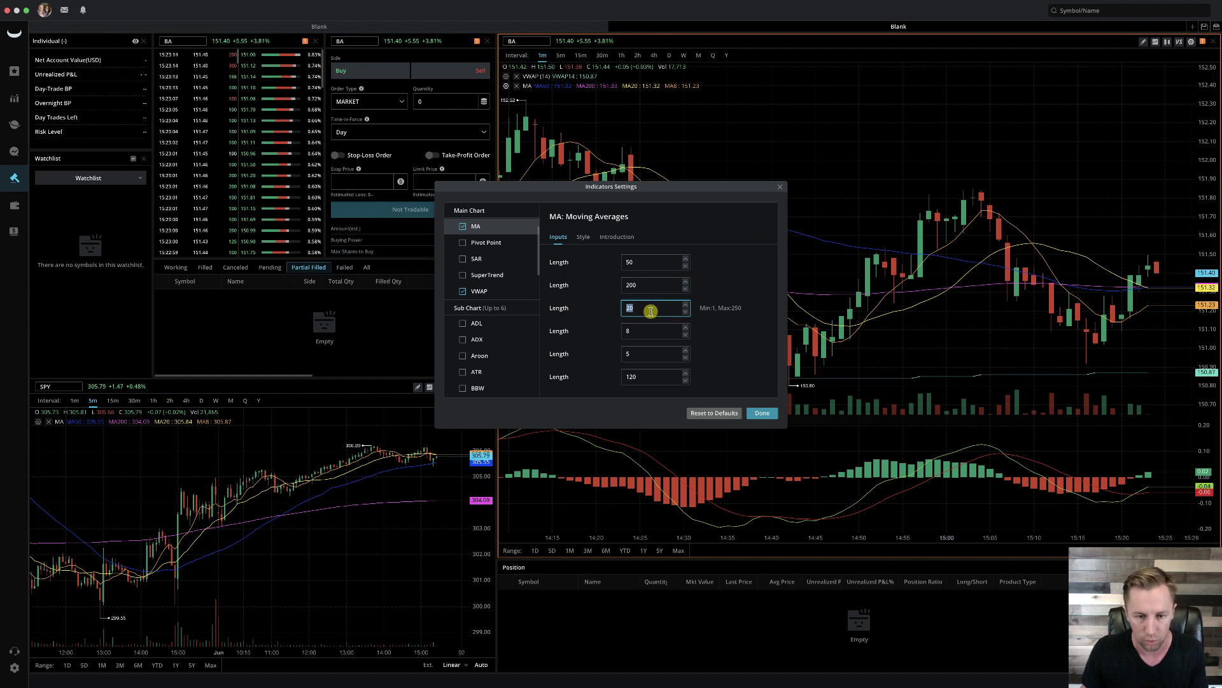
double_click(651, 332)
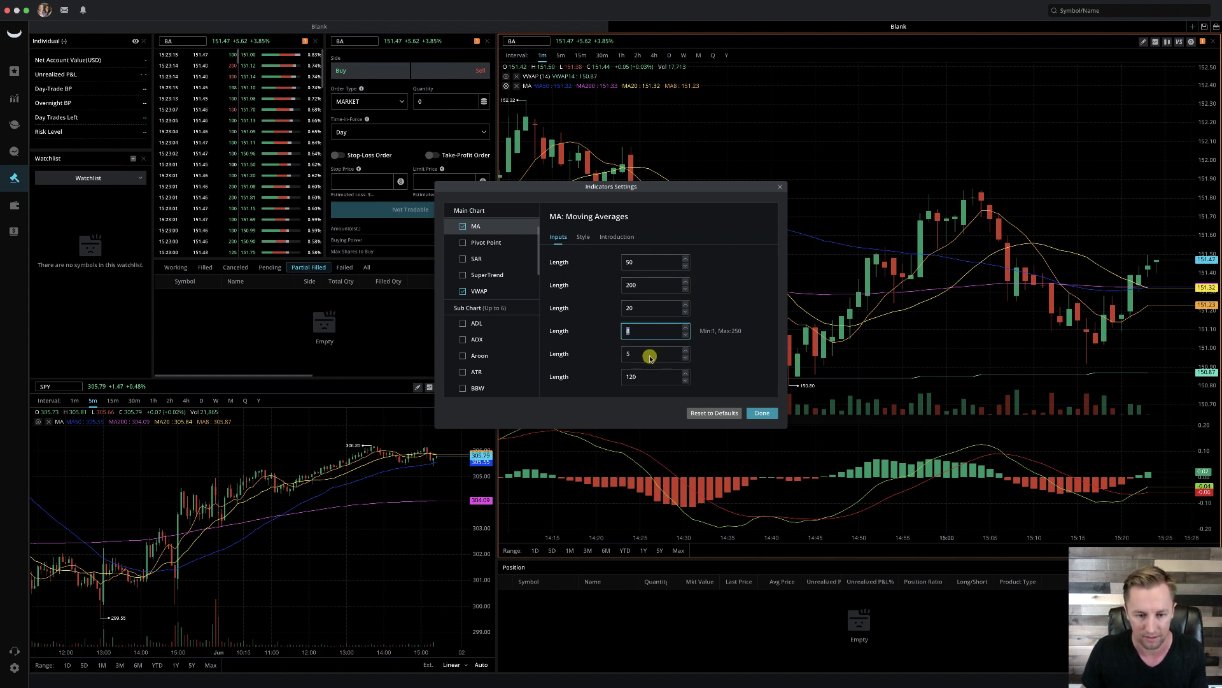
- Set the fifth MA length to 1, then recheck lengths 200, 20 and 8
click(650, 356)
key(BackSpace)
click(649, 379)
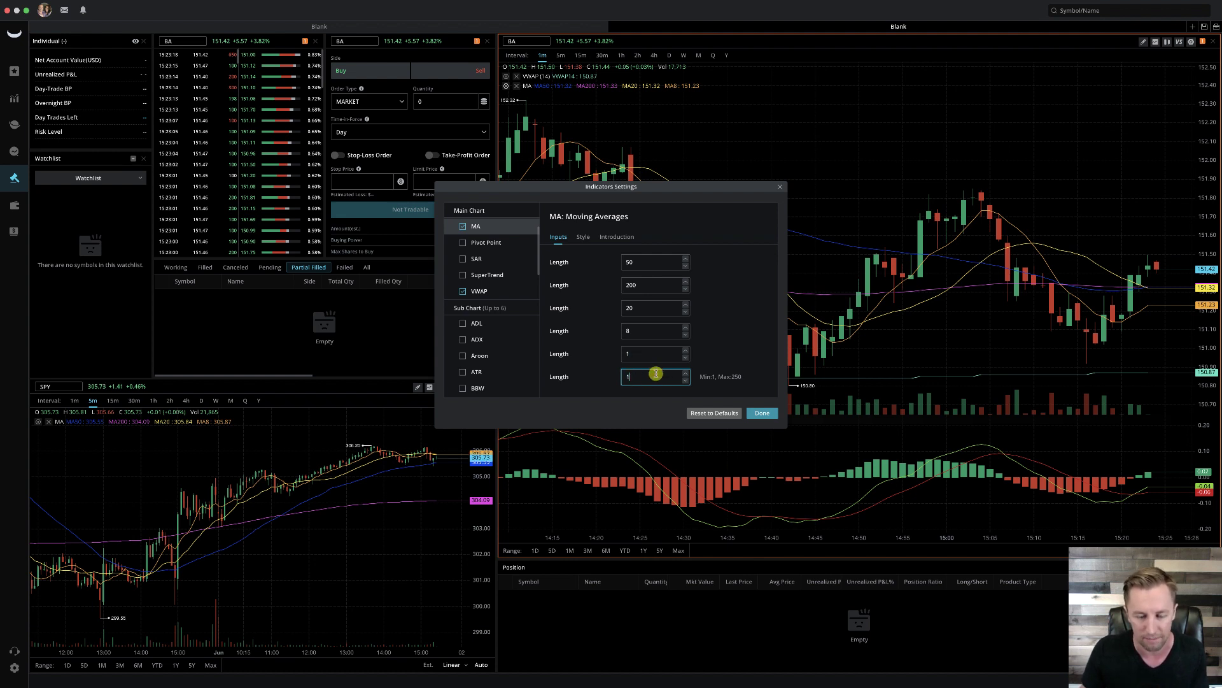
click(649, 287)
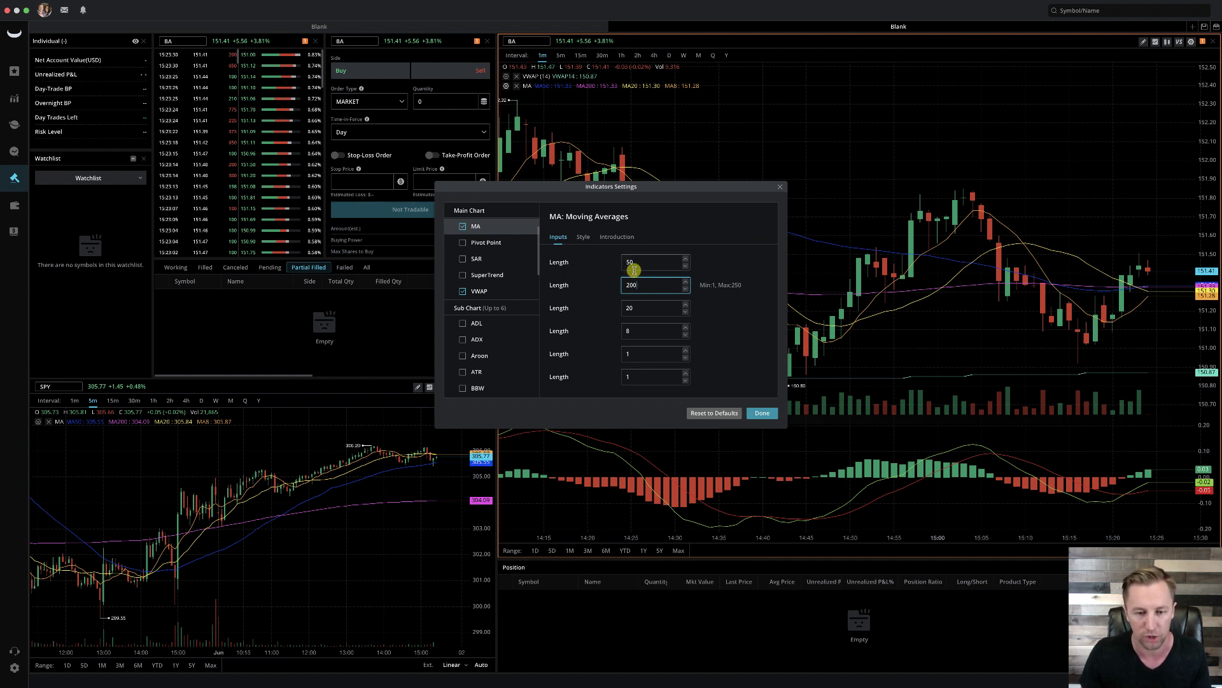
double_click(636, 308)
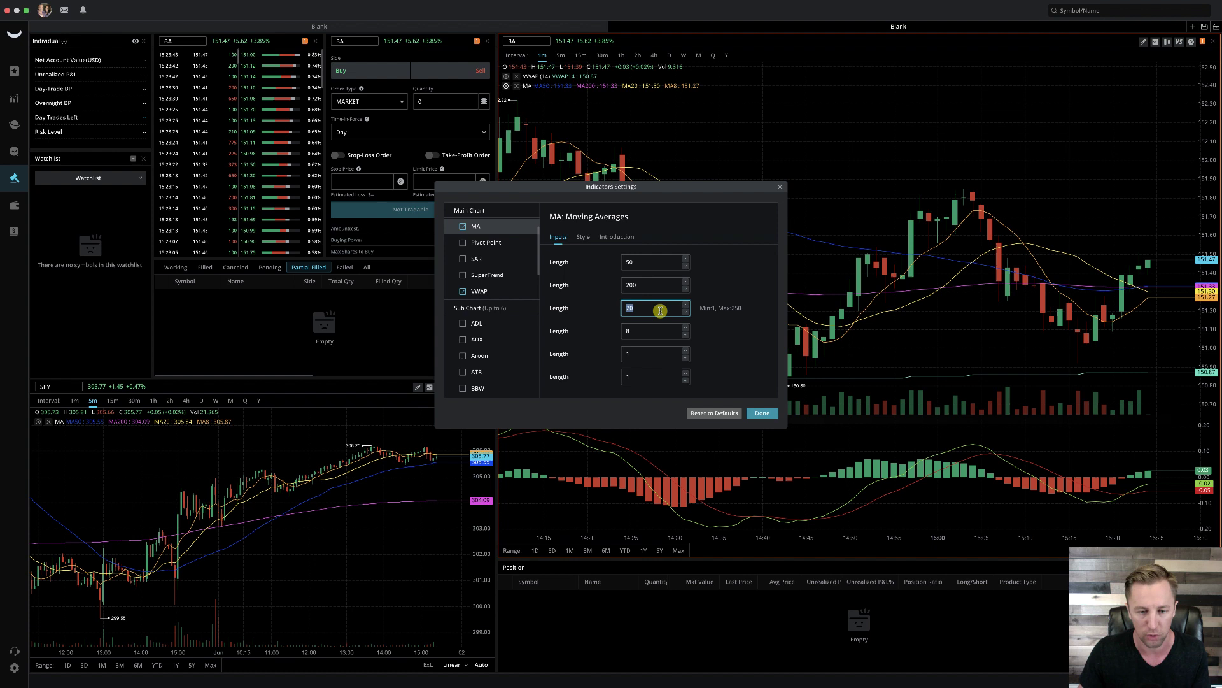
click(655, 331)
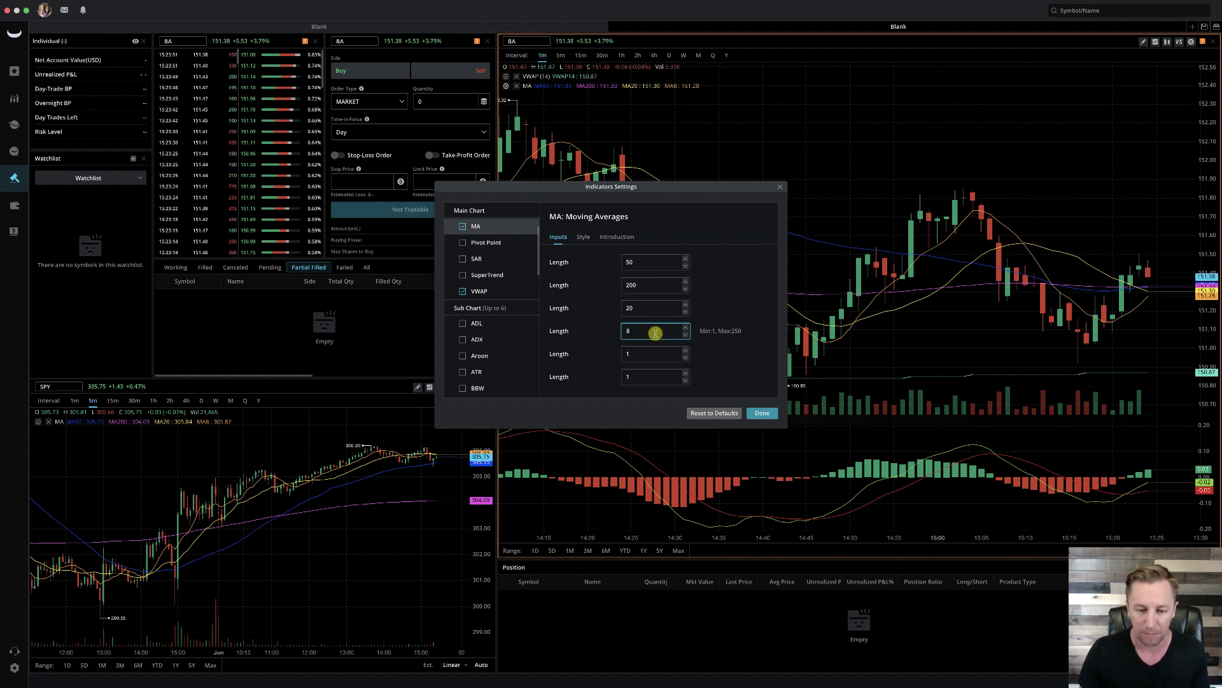
double_click(656, 332)
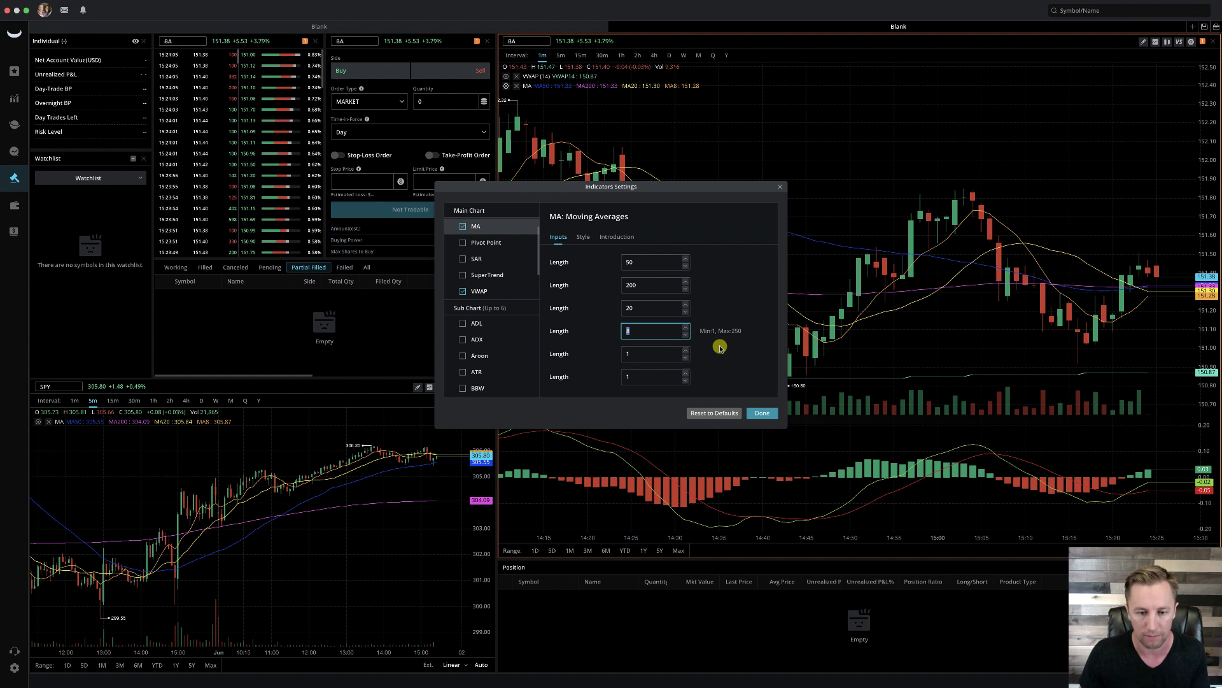
click(626, 337)
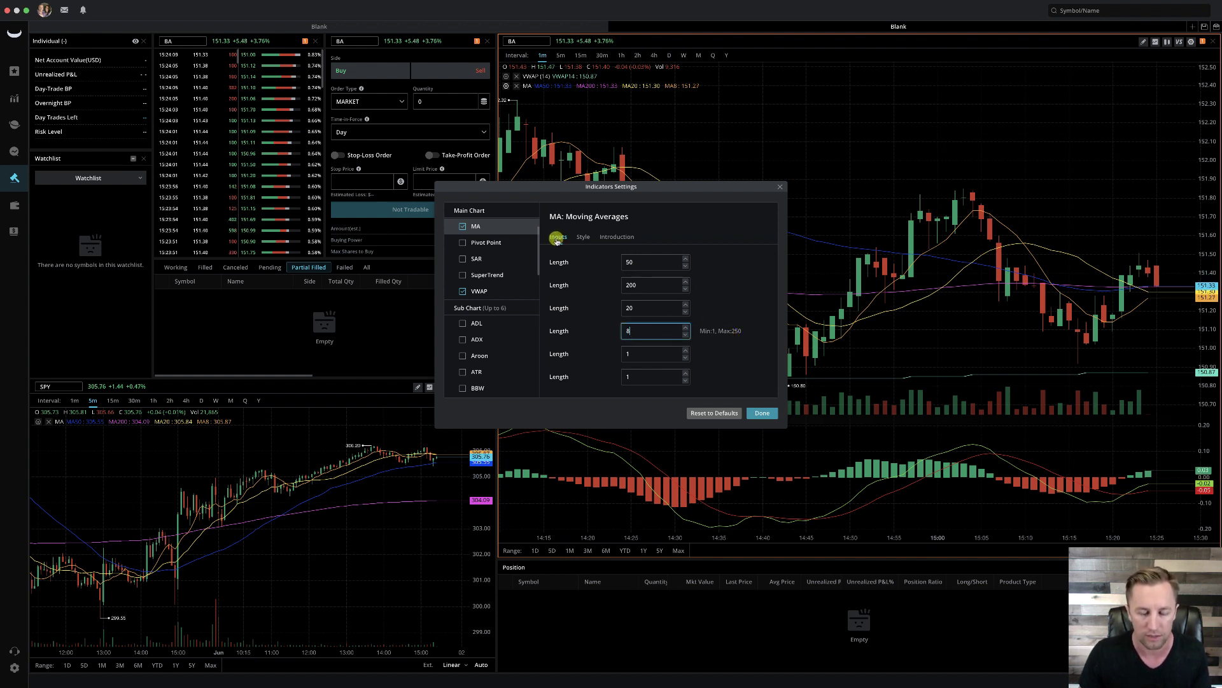
- Keep the MA colours: MA50 blue, MA200 pink, MA20 yellow and MA8 orange
click(583, 237)
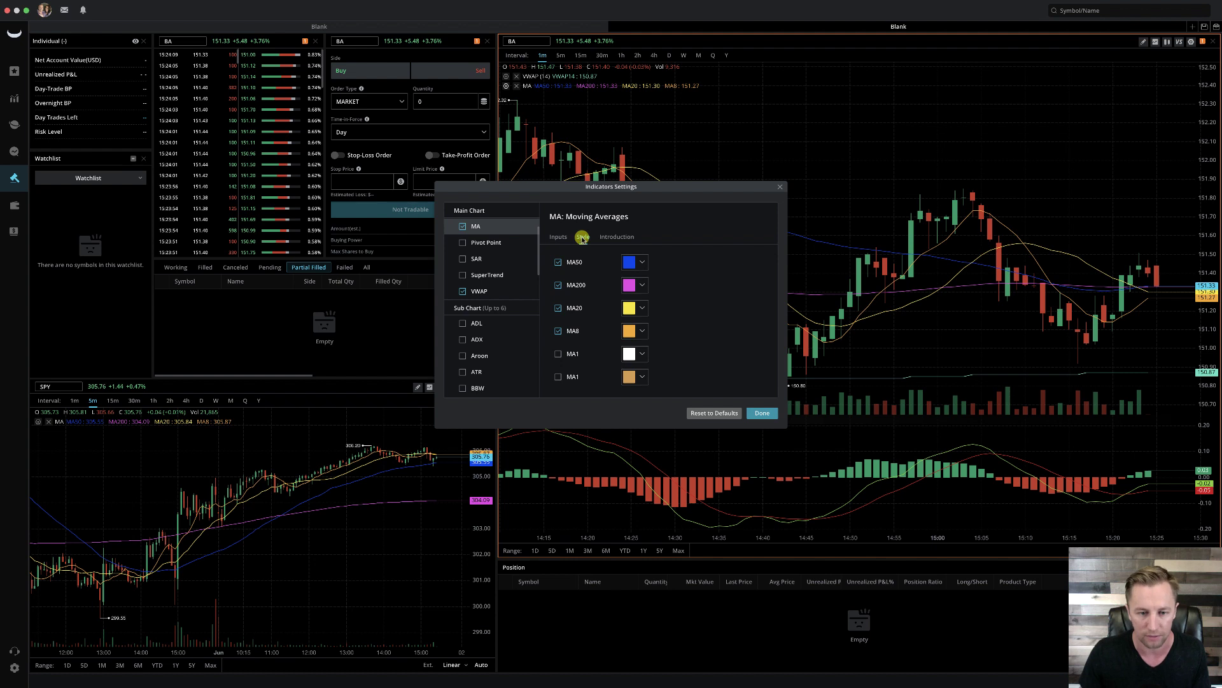
click(636, 261)
click(715, 262)
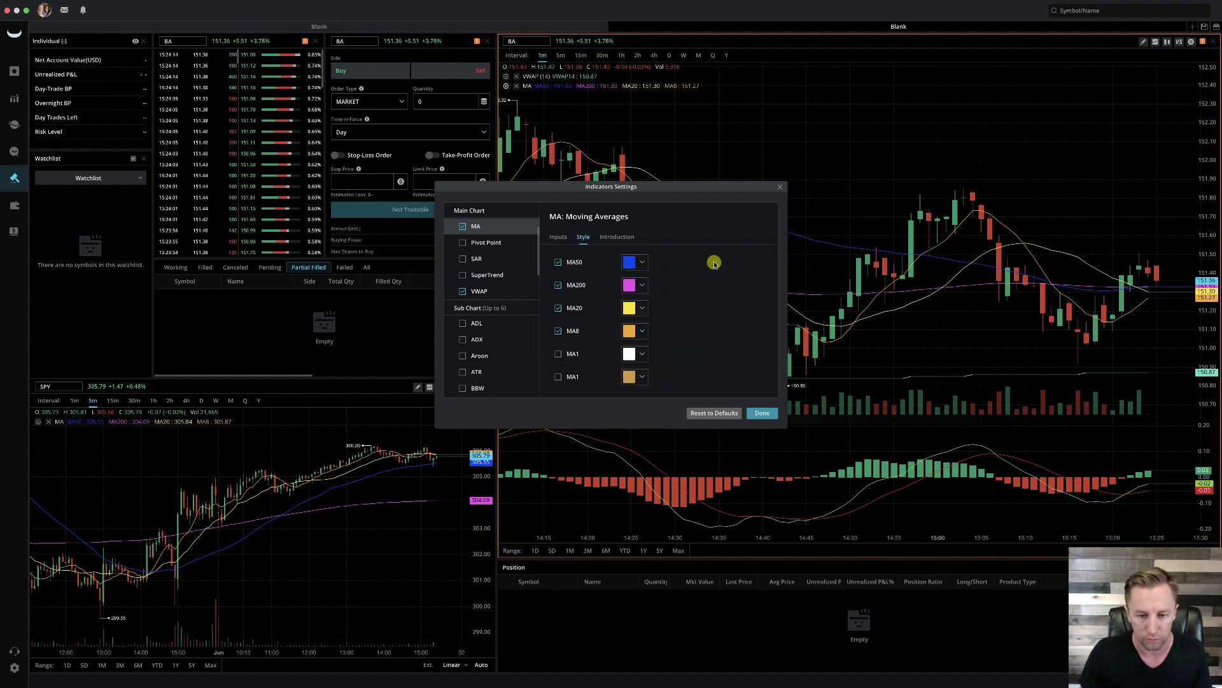
click(643, 263)
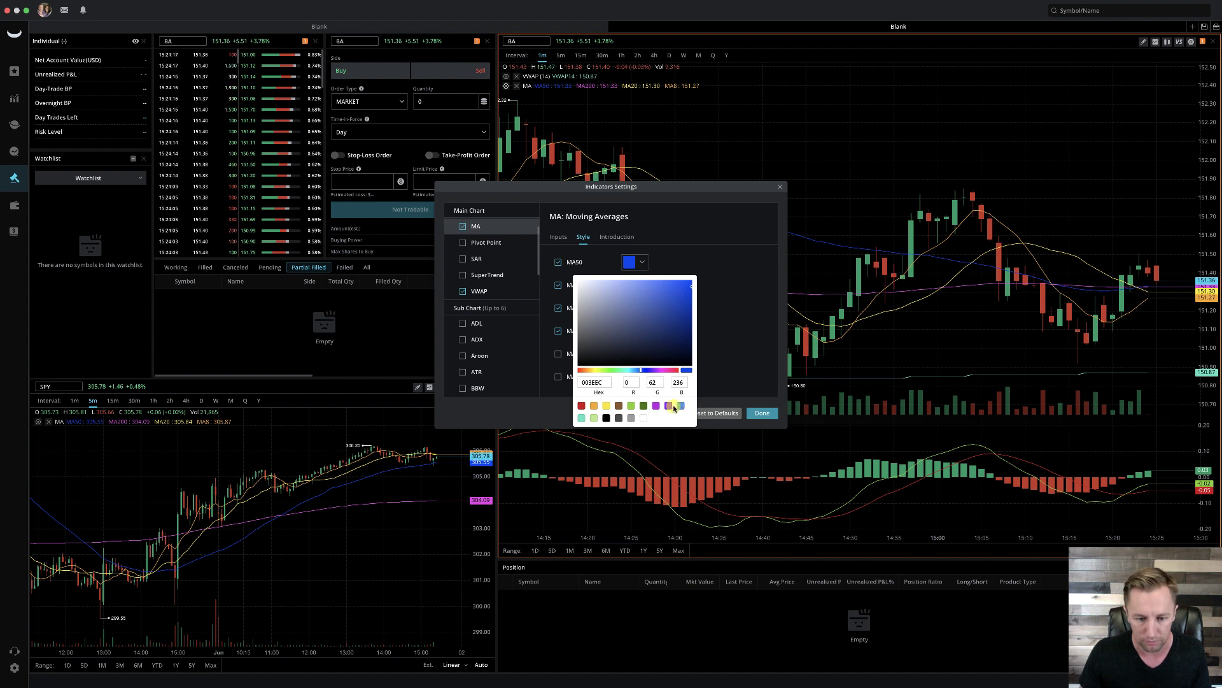
click(715, 303)
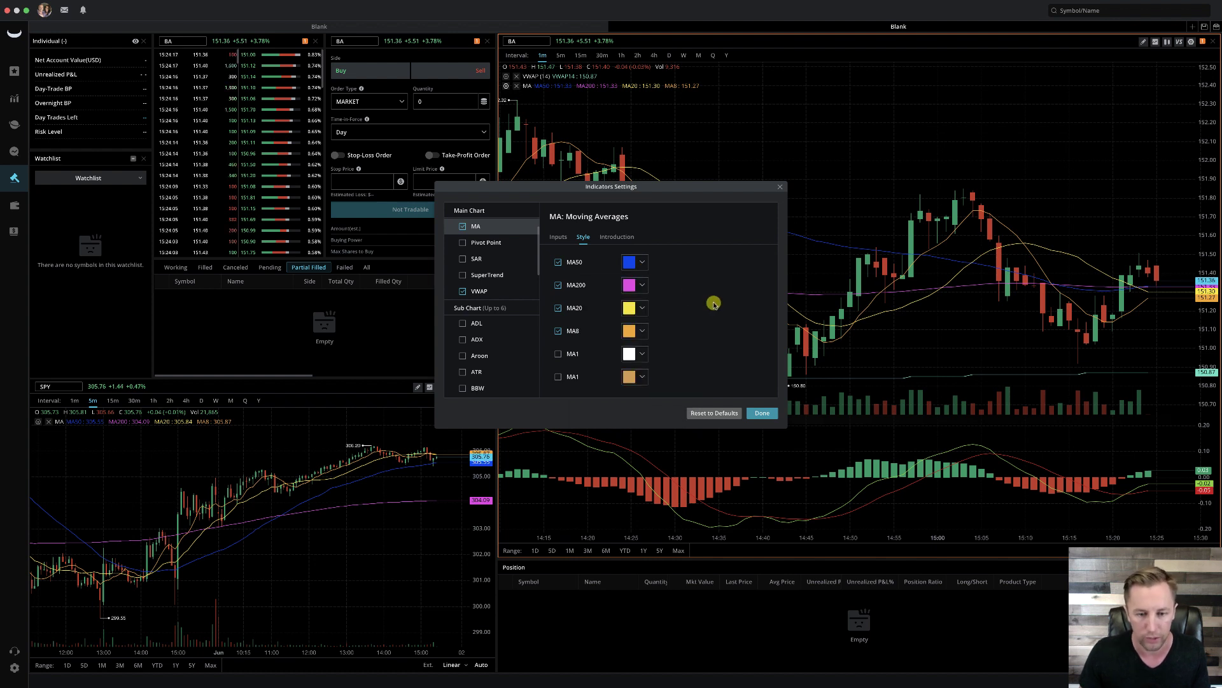
click(643, 287)
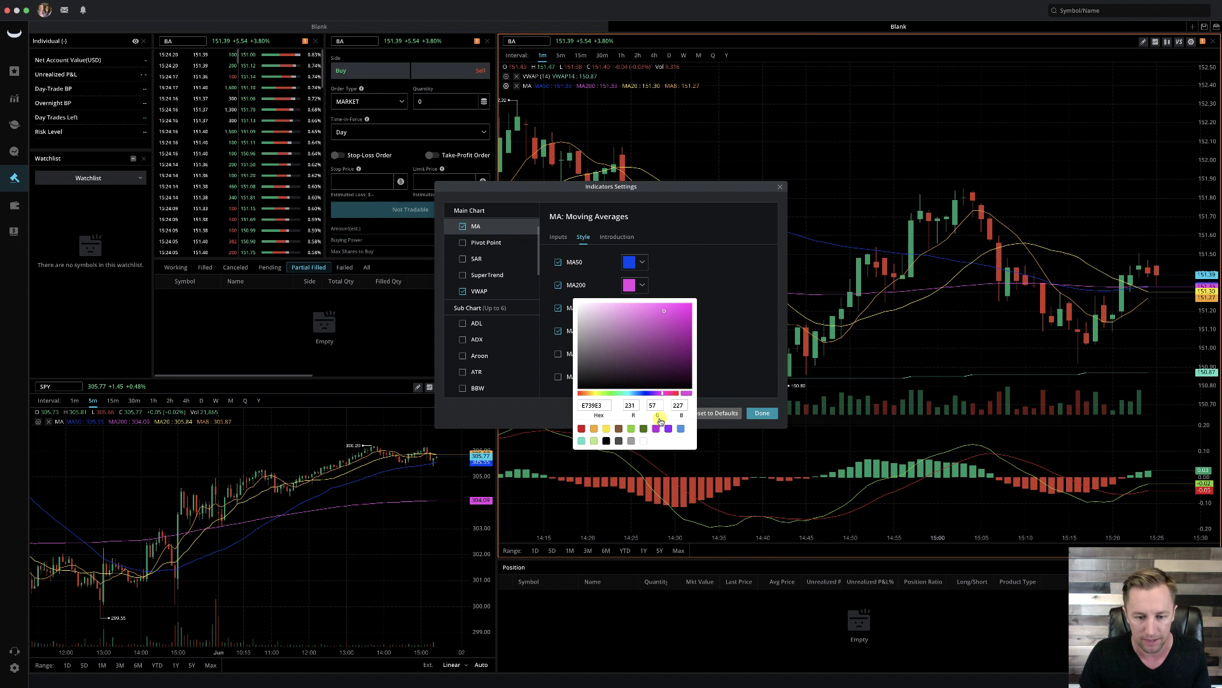
click(730, 300)
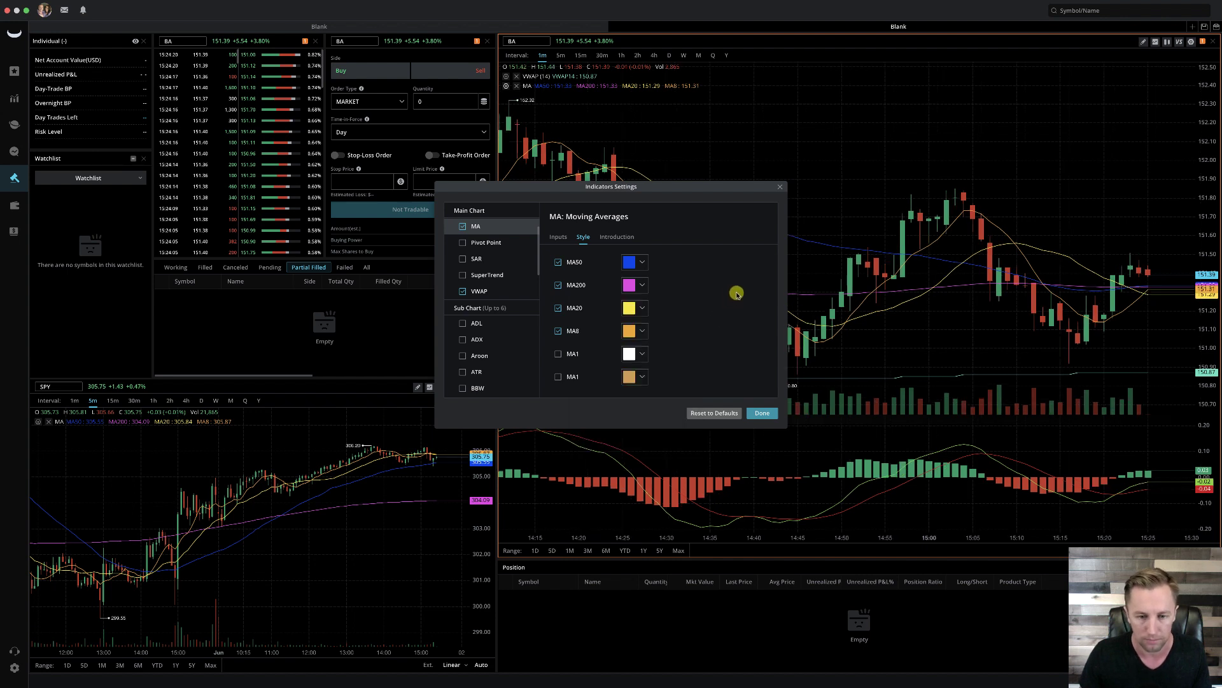
click(643, 309)
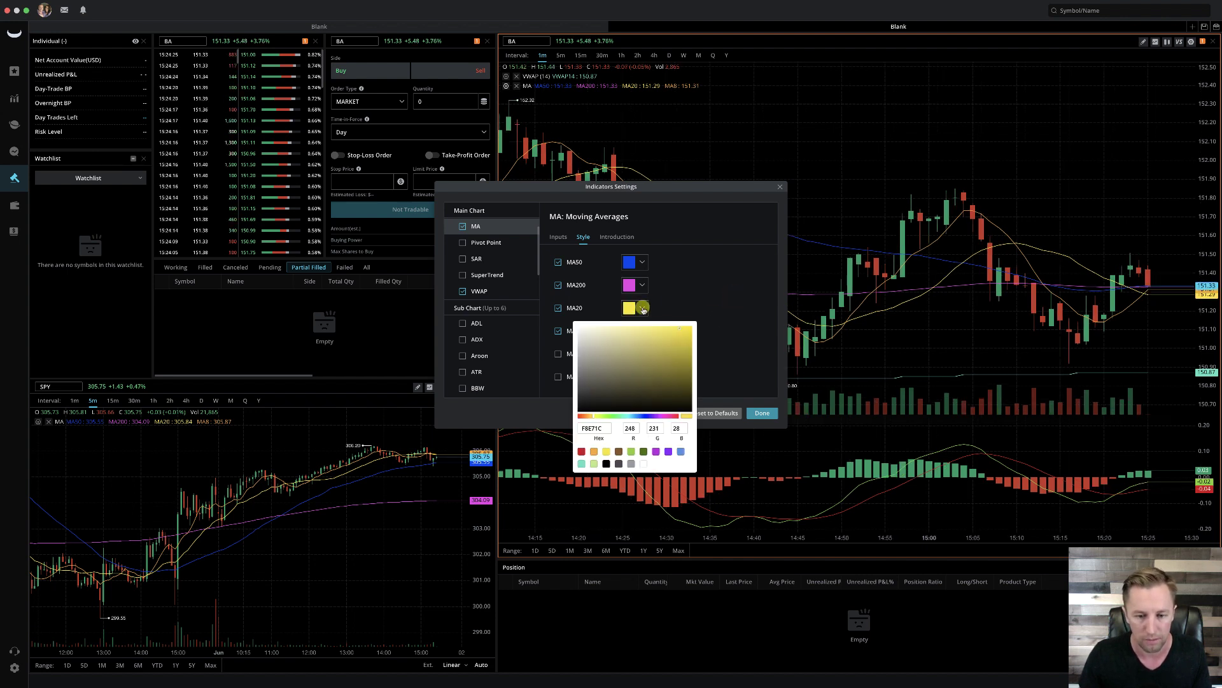
click(683, 307)
click(643, 331)
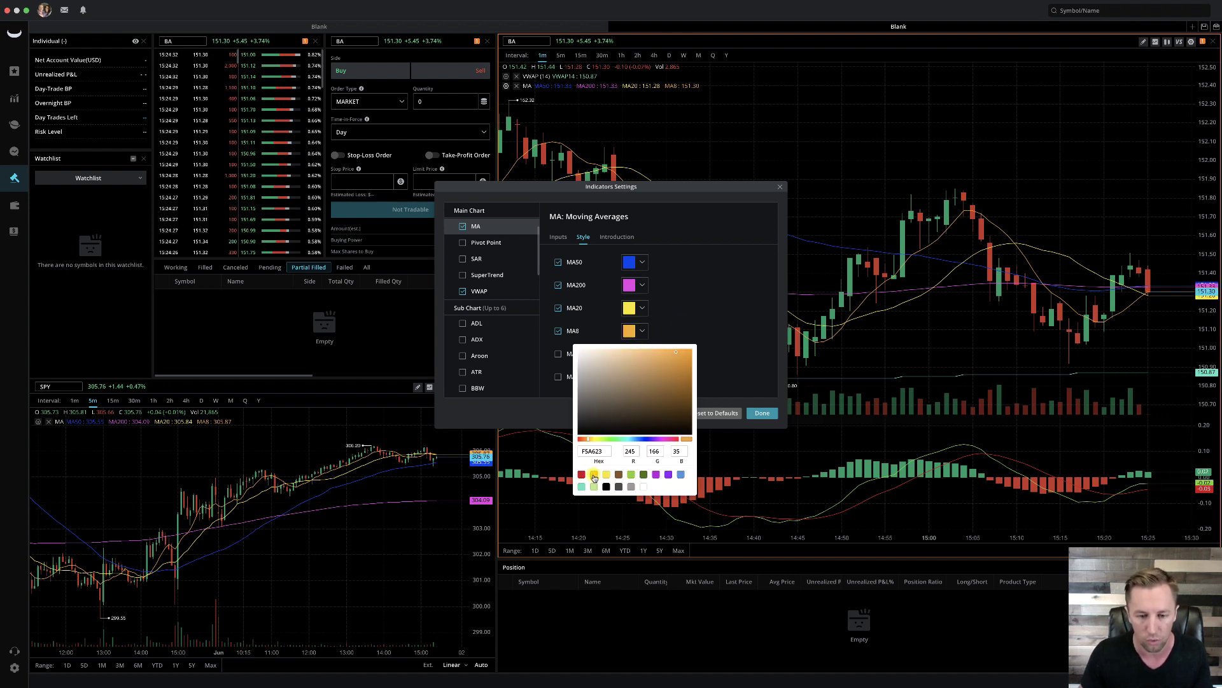
click(702, 310)
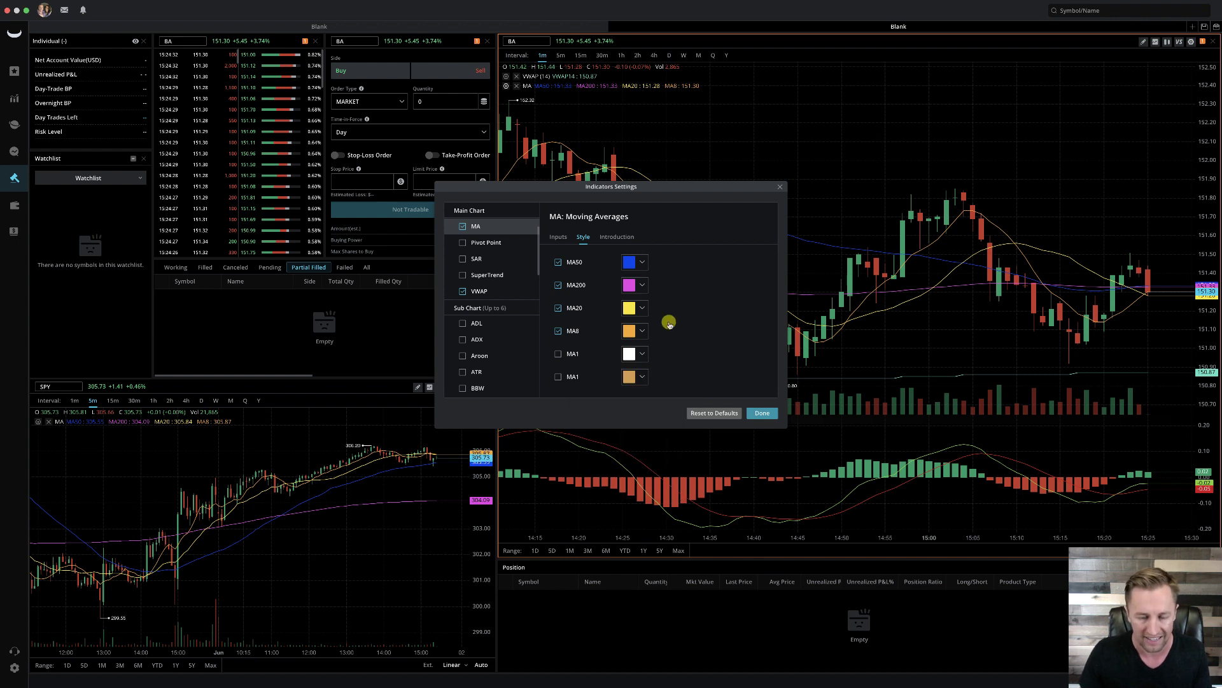
- Keep MA50, MA200 and MA20 visible and leave both MA1 lines unchecked
click(558, 307)
click(558, 284)
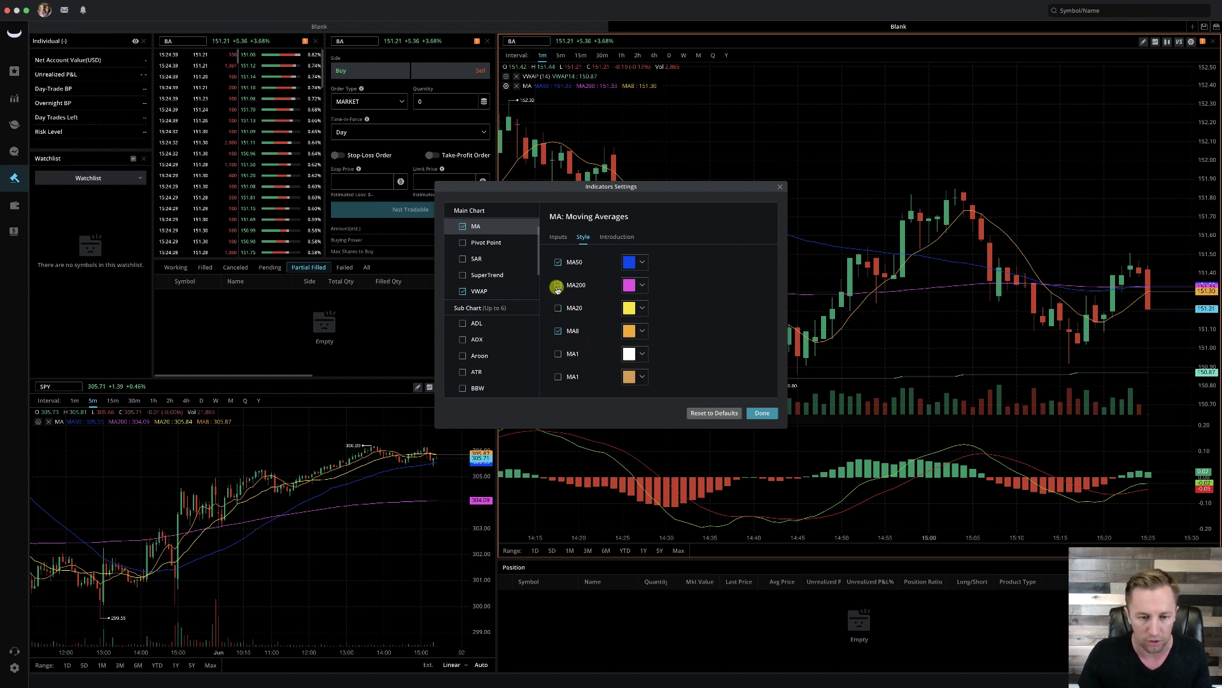
click(558, 262)
click(558, 262)
click(558, 285)
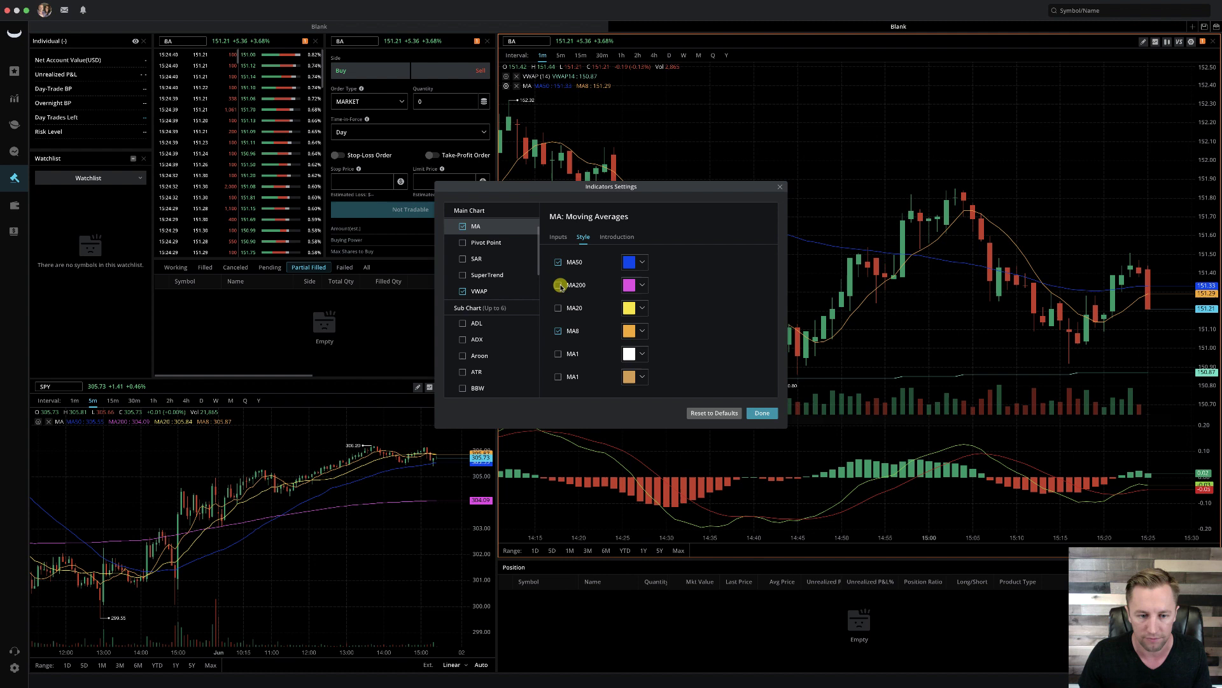
click(558, 307)
click(558, 354)
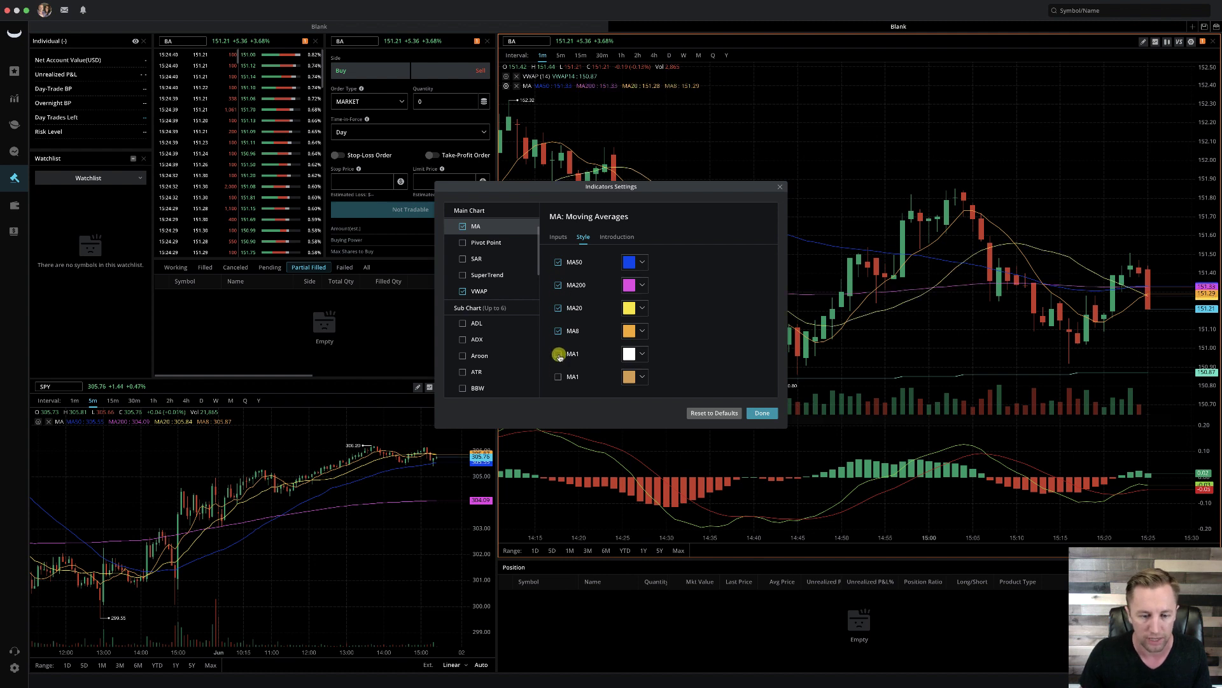
click(558, 354)
click(557, 376)
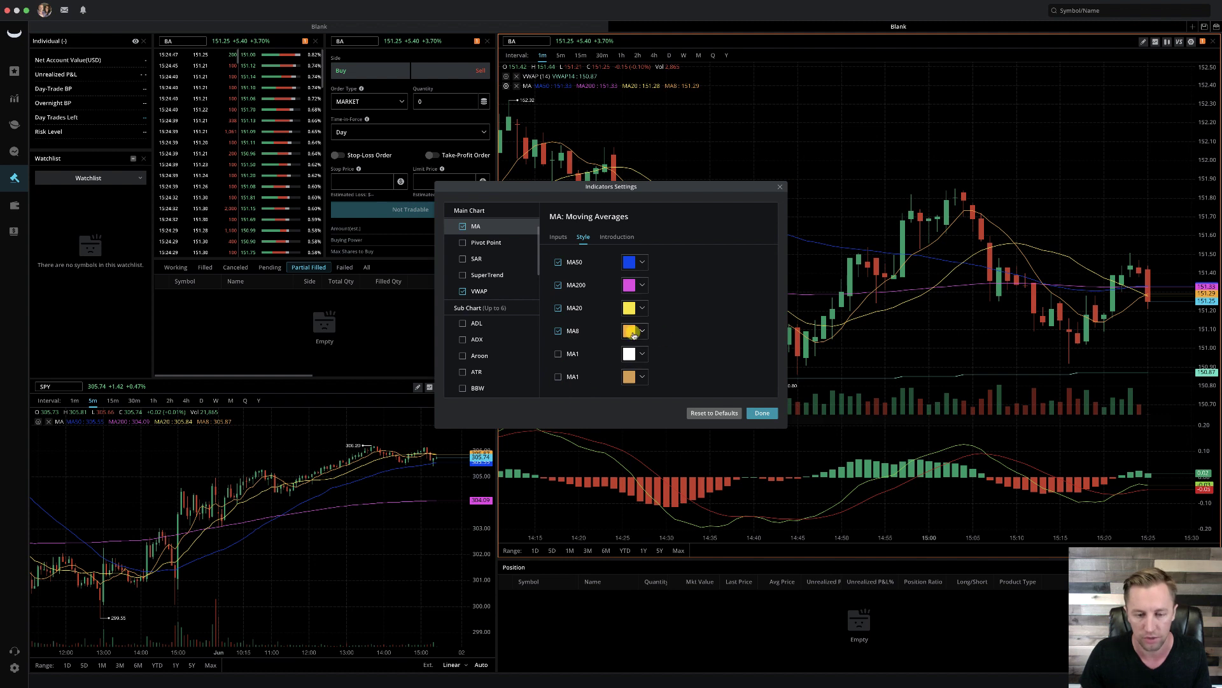
- Apply the MA settings, then try D, 4h and 2h before settling the BA chart on 5m
click(763, 415)
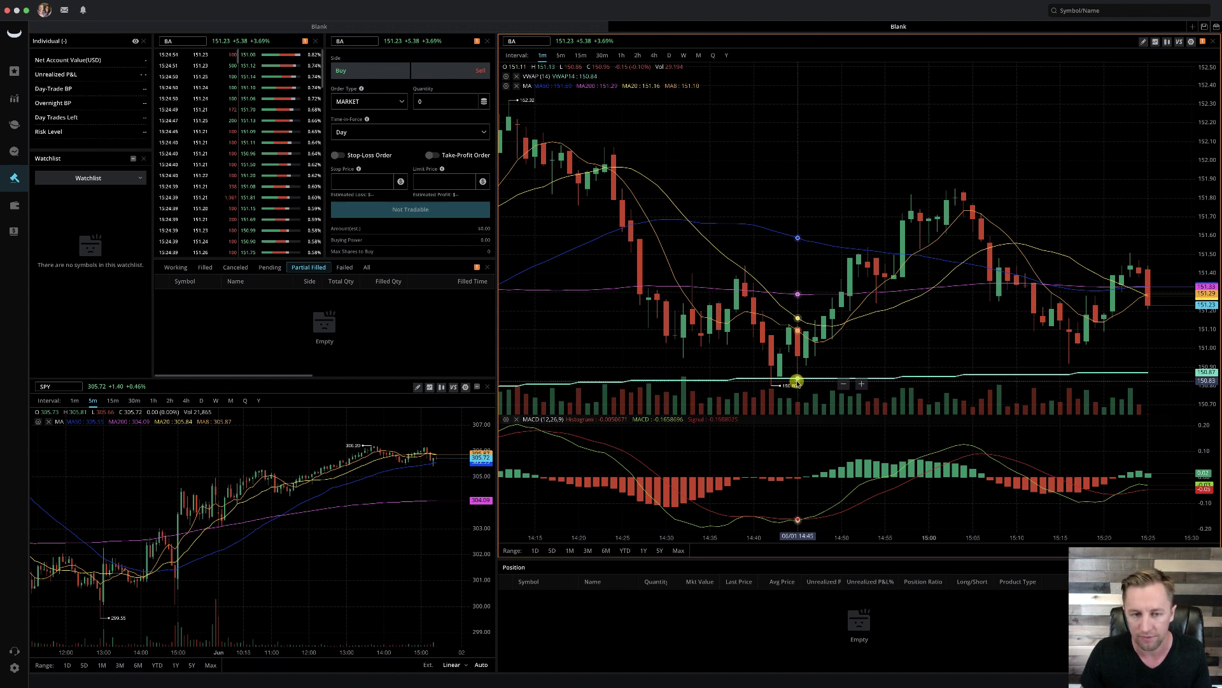
click(669, 55)
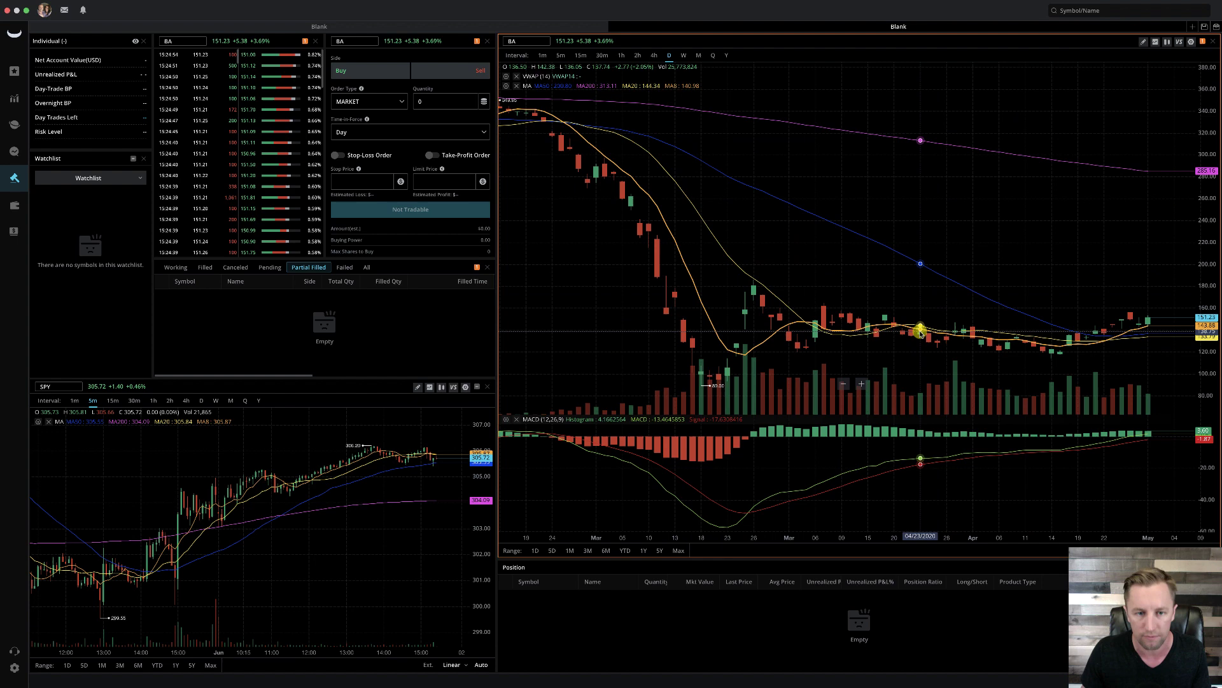
click(654, 56)
click(637, 55)
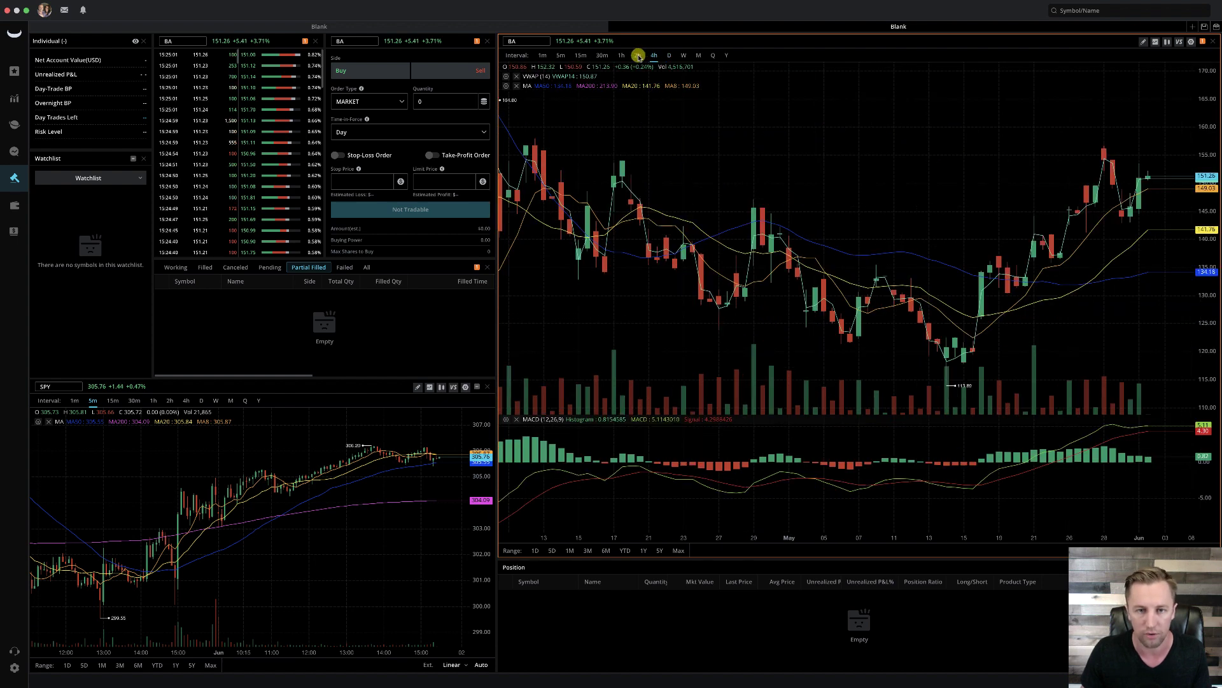
click(619, 56)
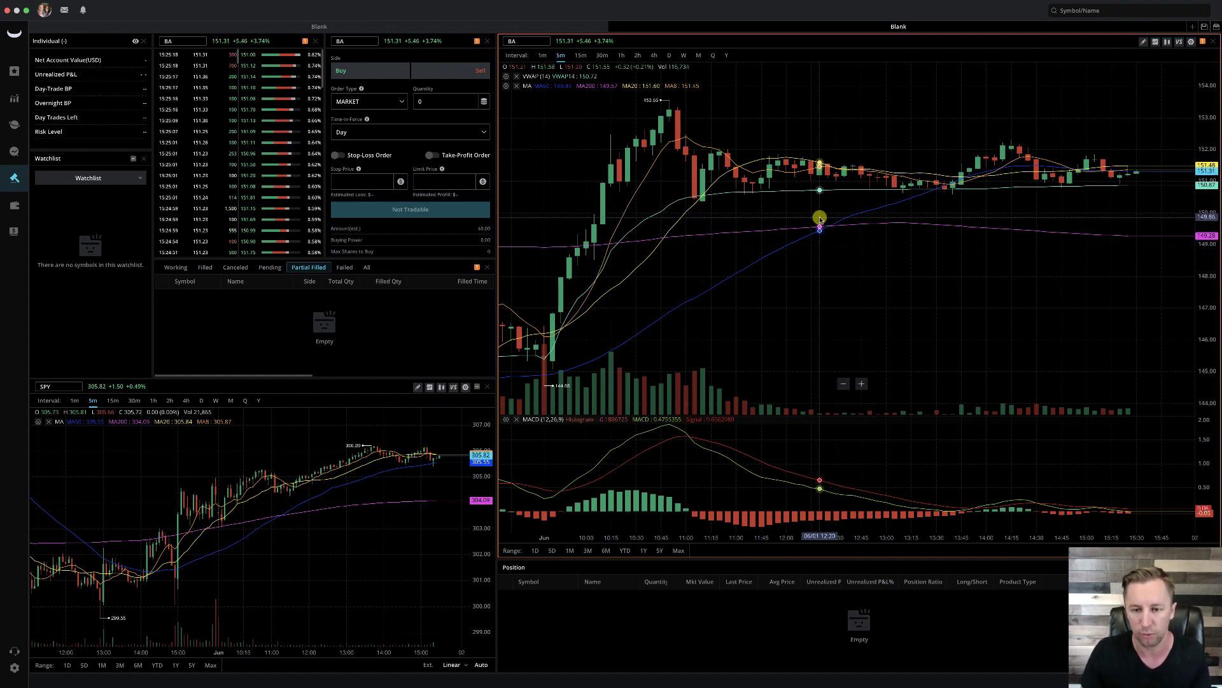
scroll(818, 219, down, 5)
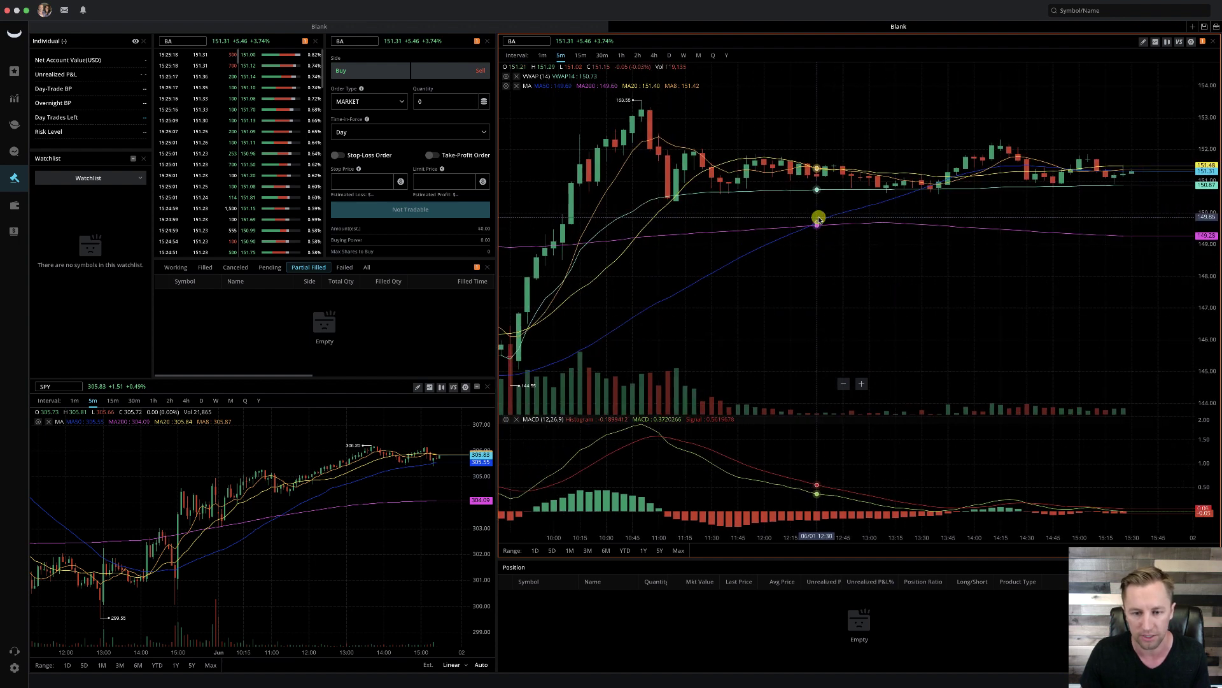
scroll(818, 218, right, 3)
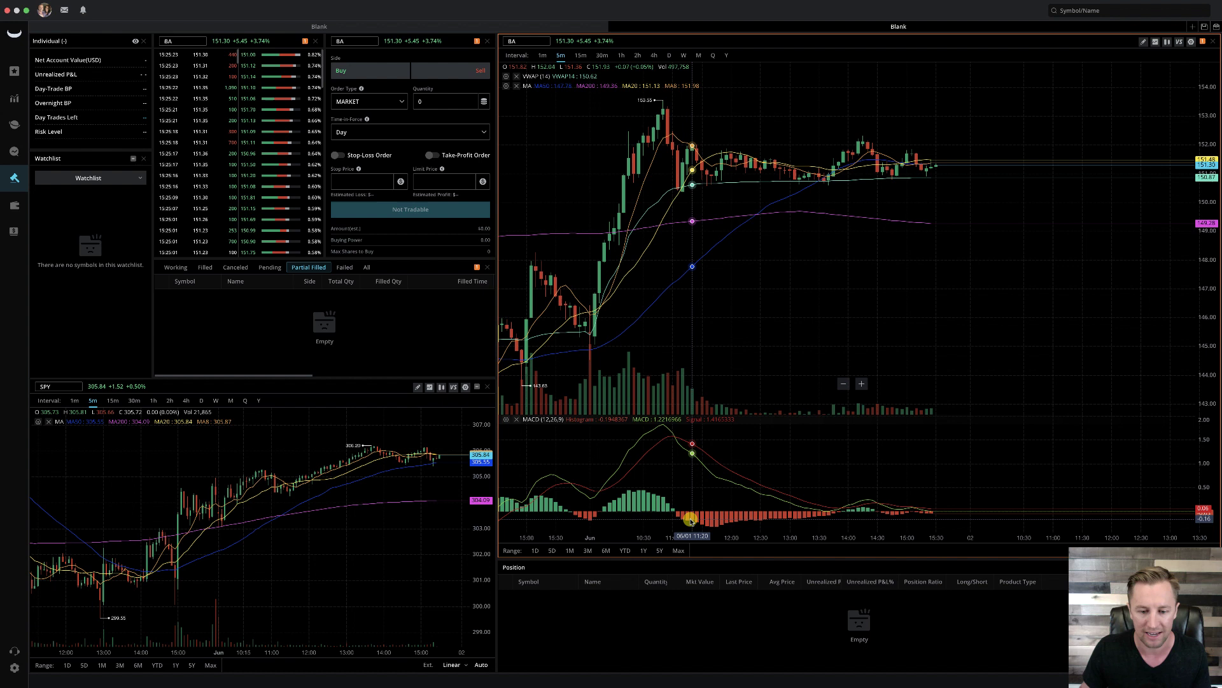
click(506, 419)
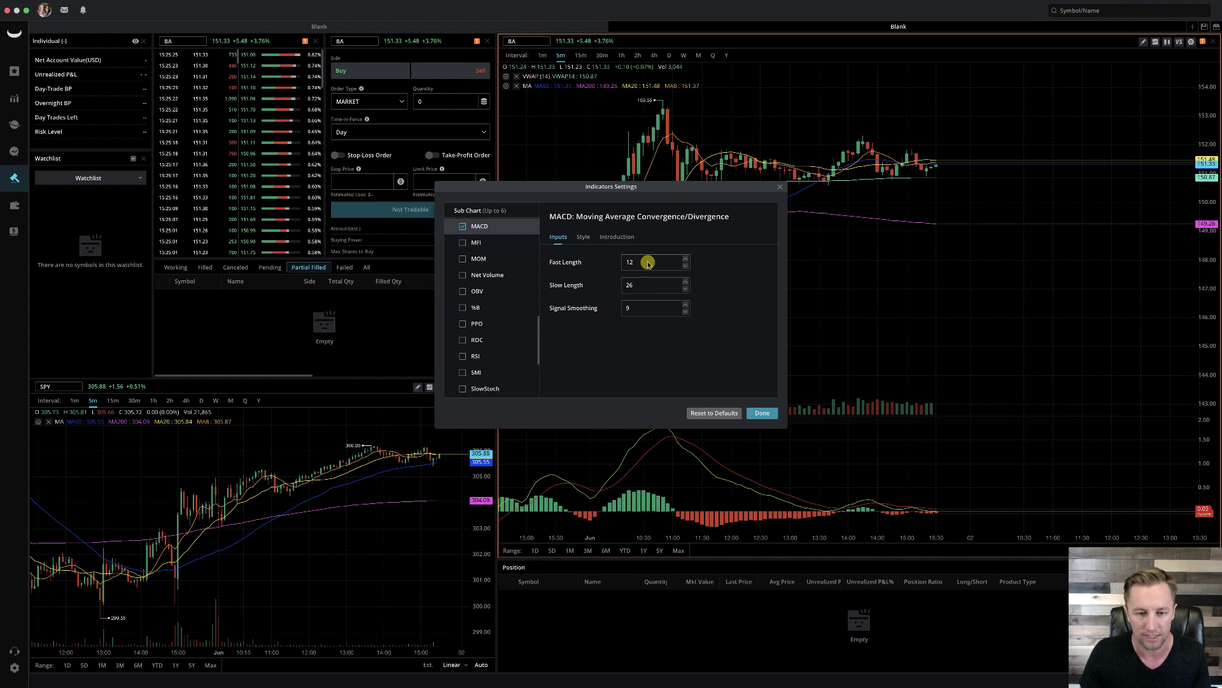
click(630, 310)
click(649, 344)
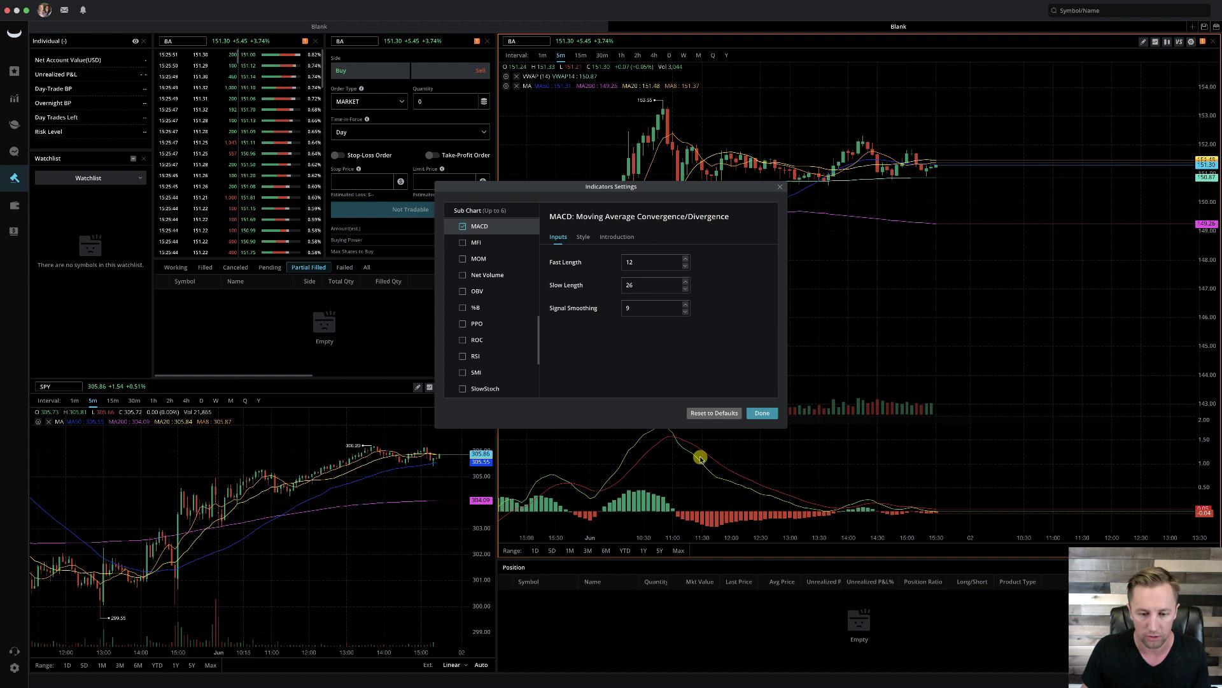
click(583, 236)
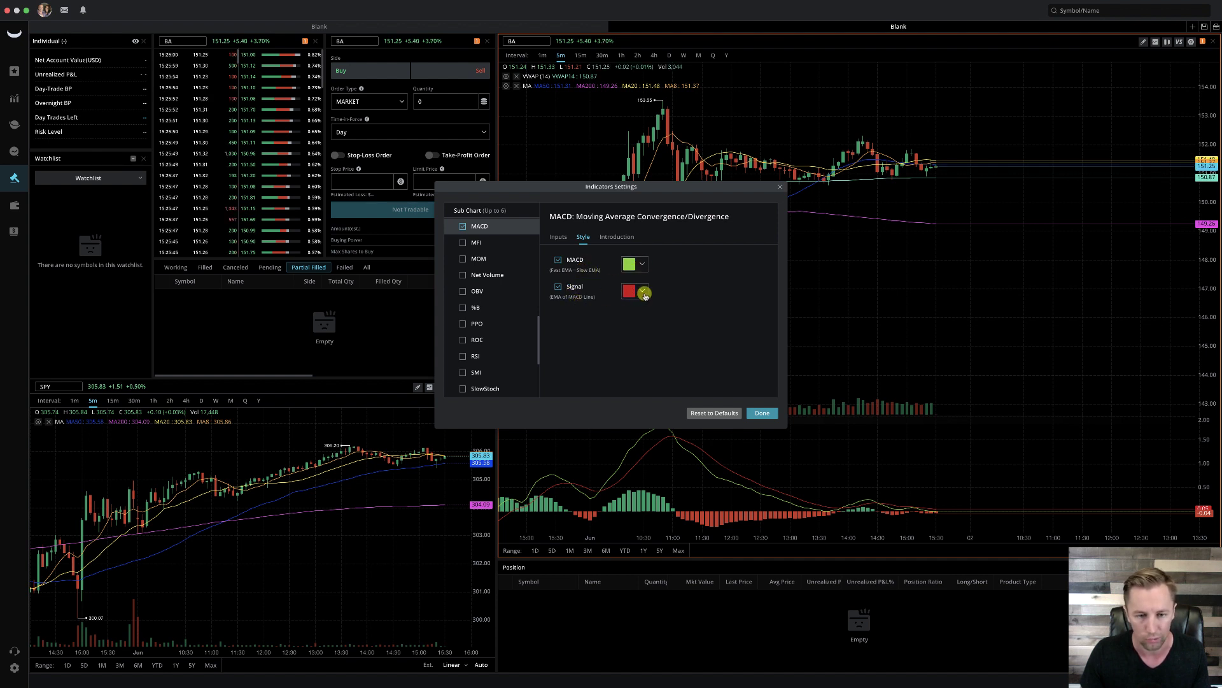
click(763, 413)
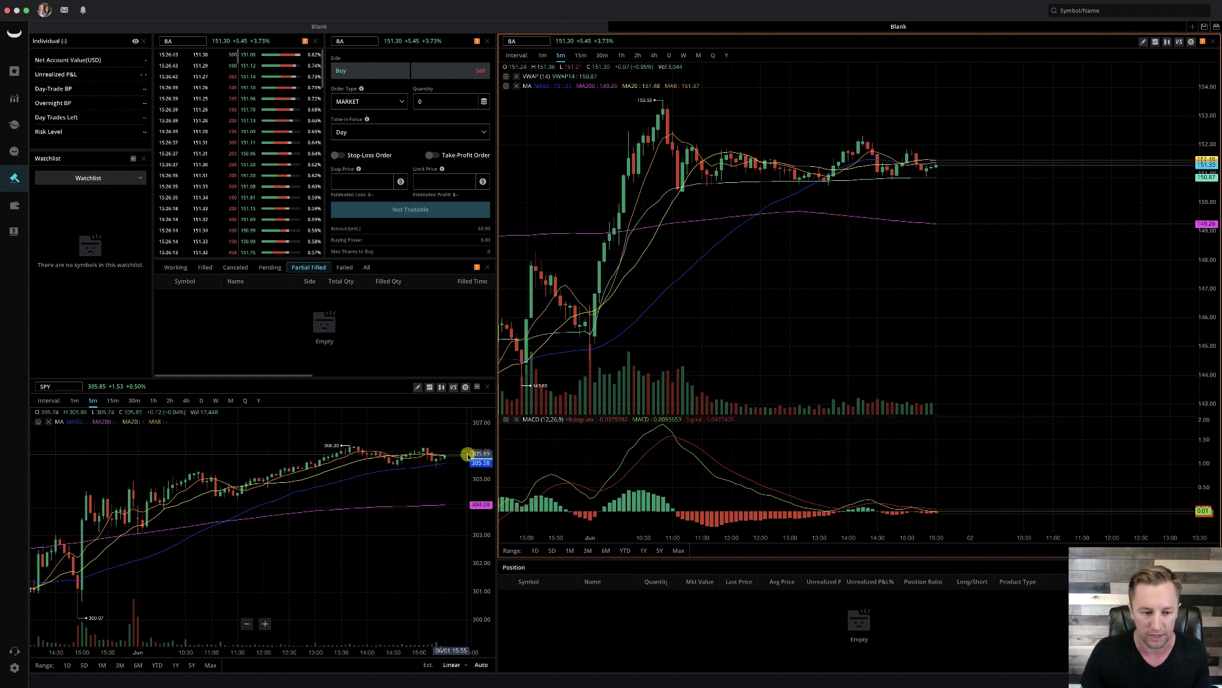
- Add MACD and VWAP from Frequently Used to the SPY chart
click(429, 387)
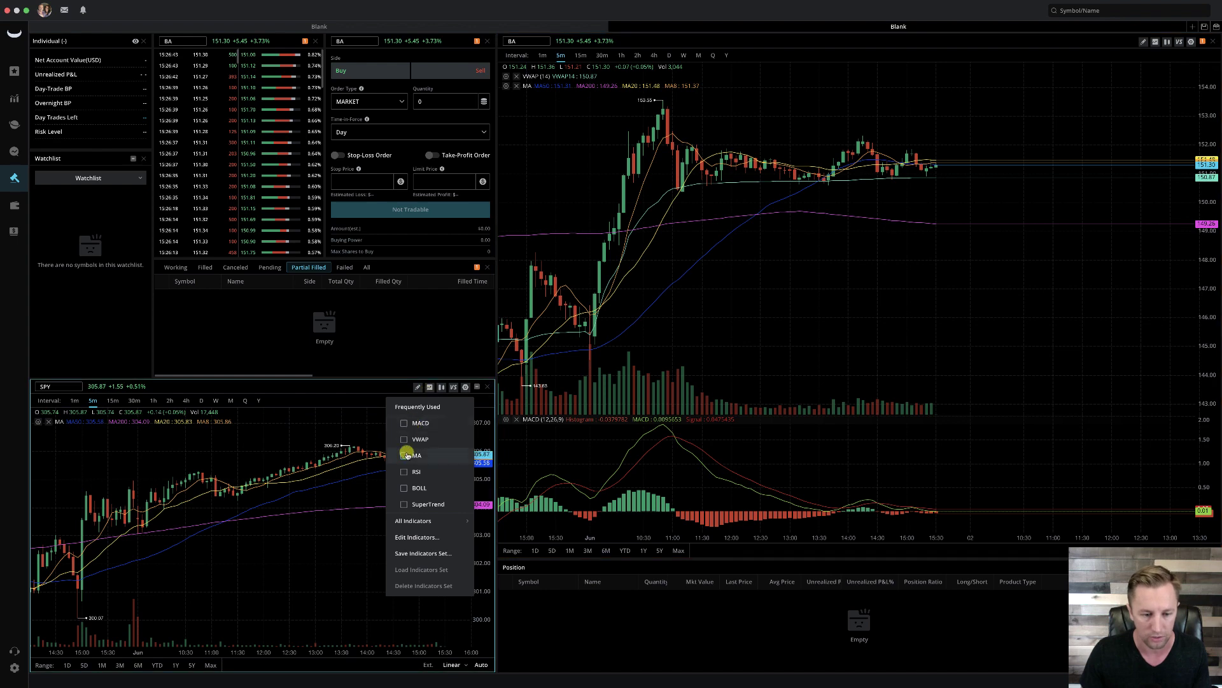
click(403, 423)
click(403, 439)
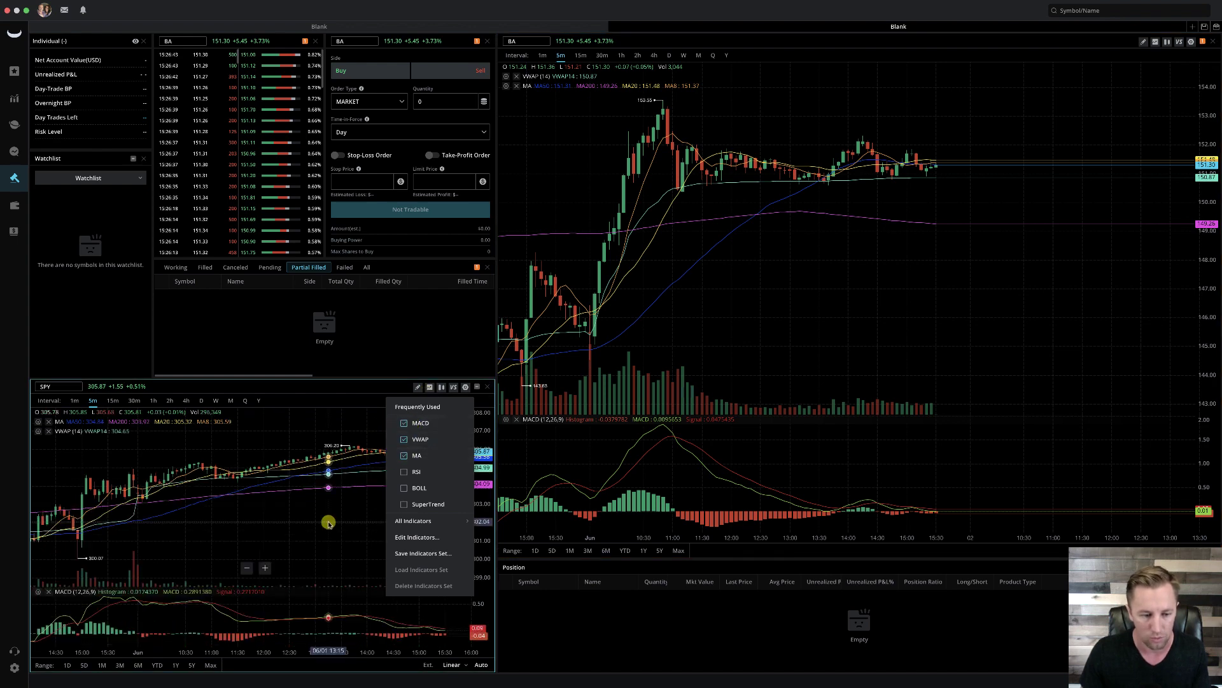
scroll(332, 504, down, 5)
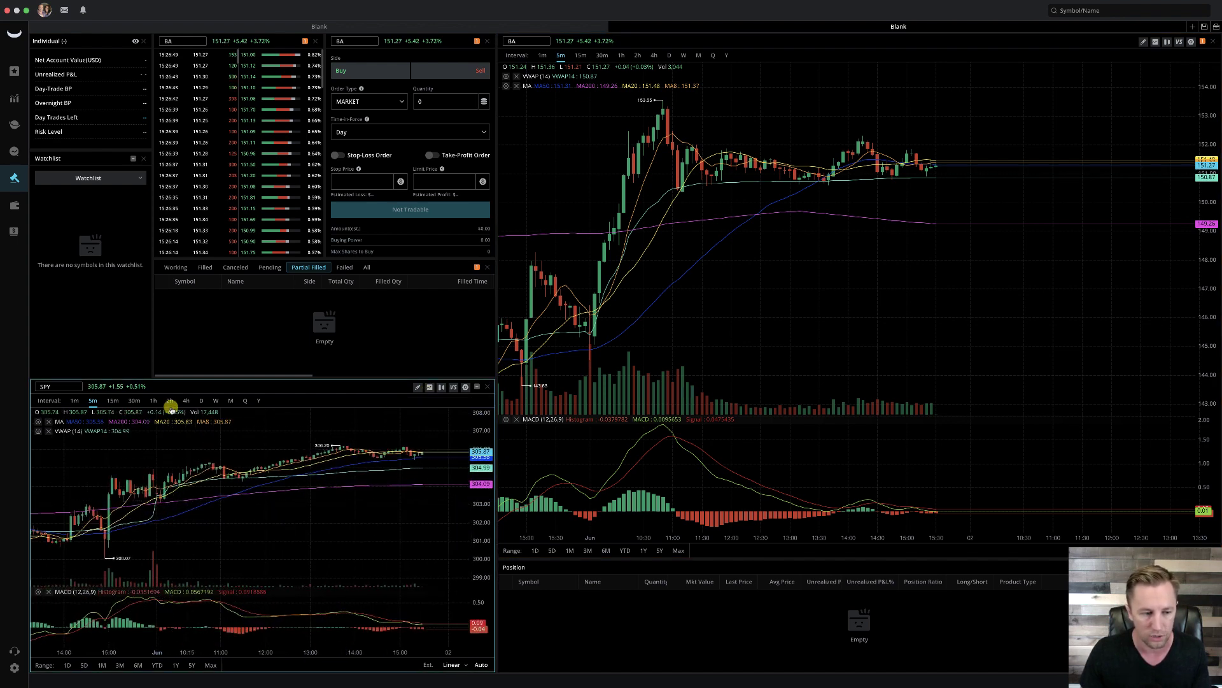
scroll(388, 500, up, 5)
scroll(408, 513, down, 2)
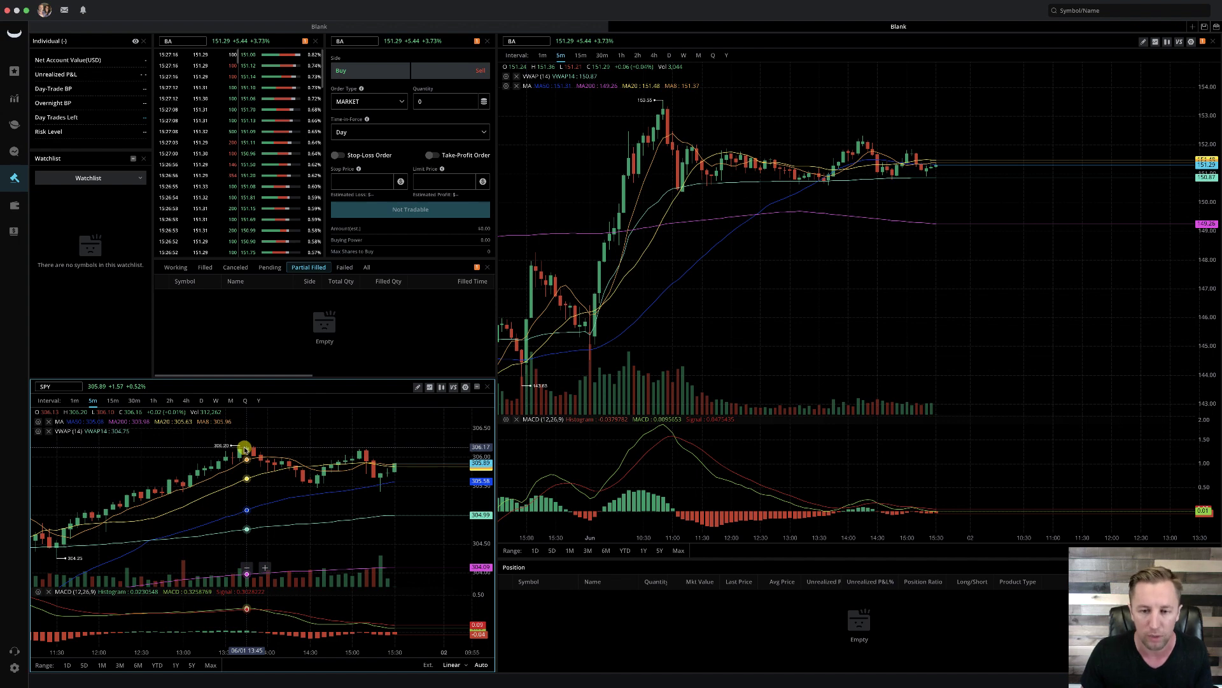
scroll(797, 210, up, 3)
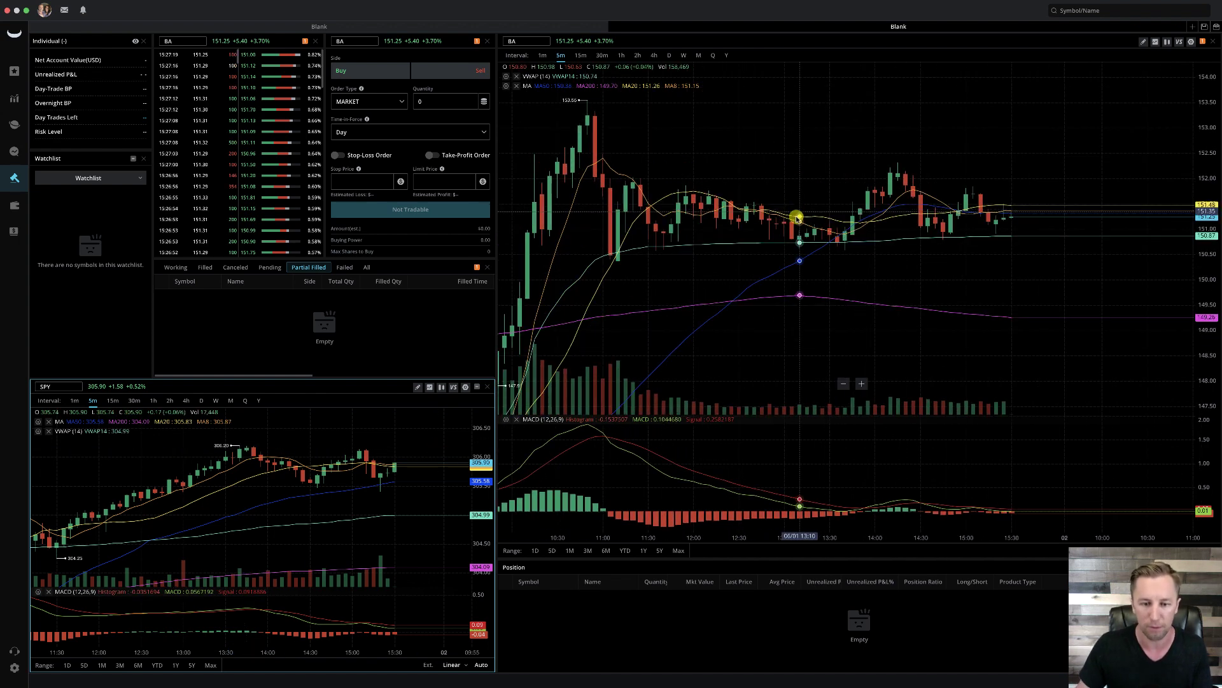
scroll(275, 433, down, 5)
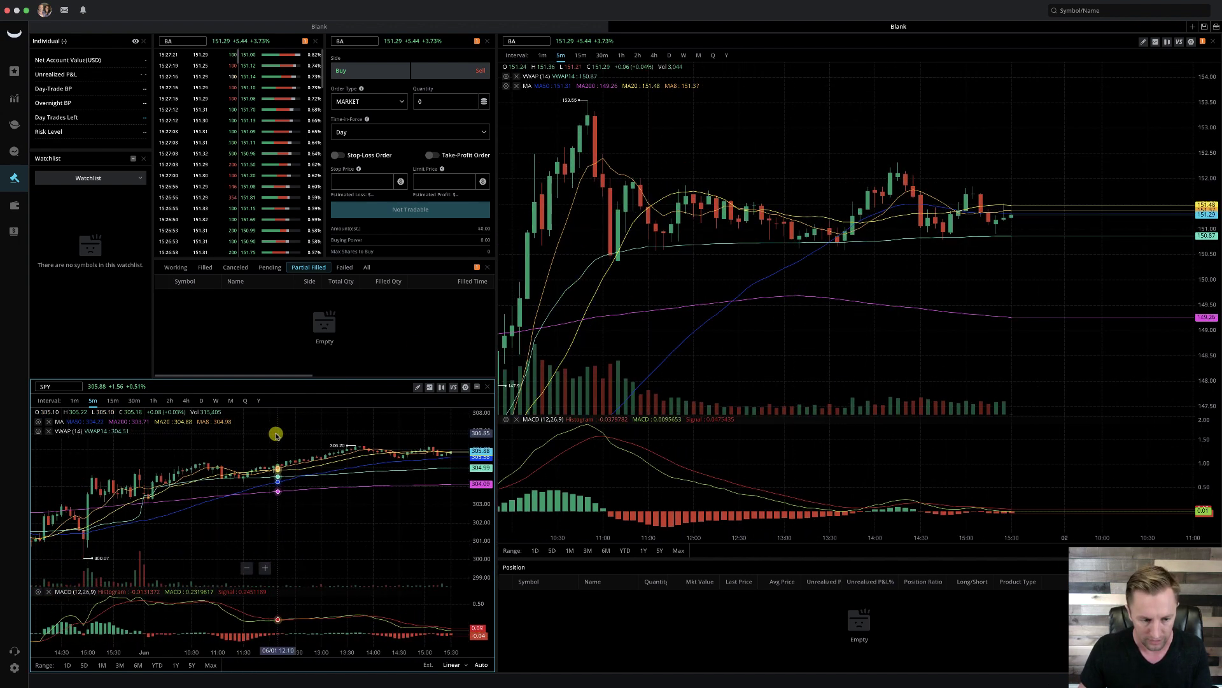
scroll(275, 432, up, 4)
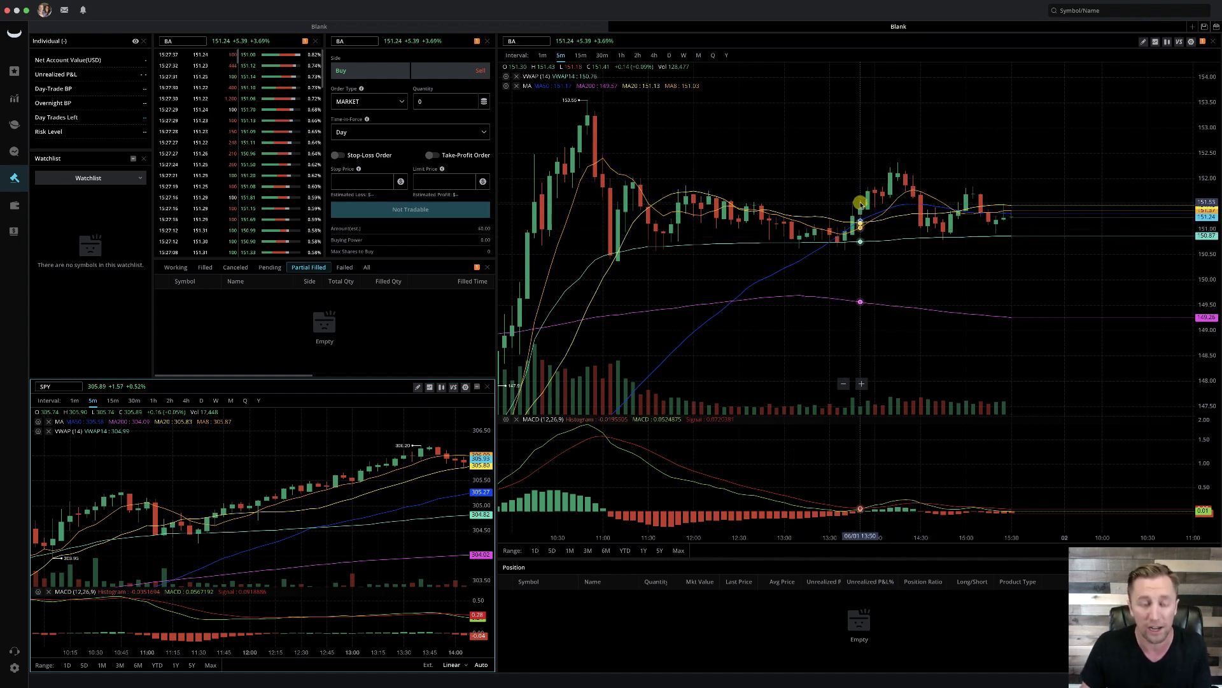
scroll(341, 538, down, 5)
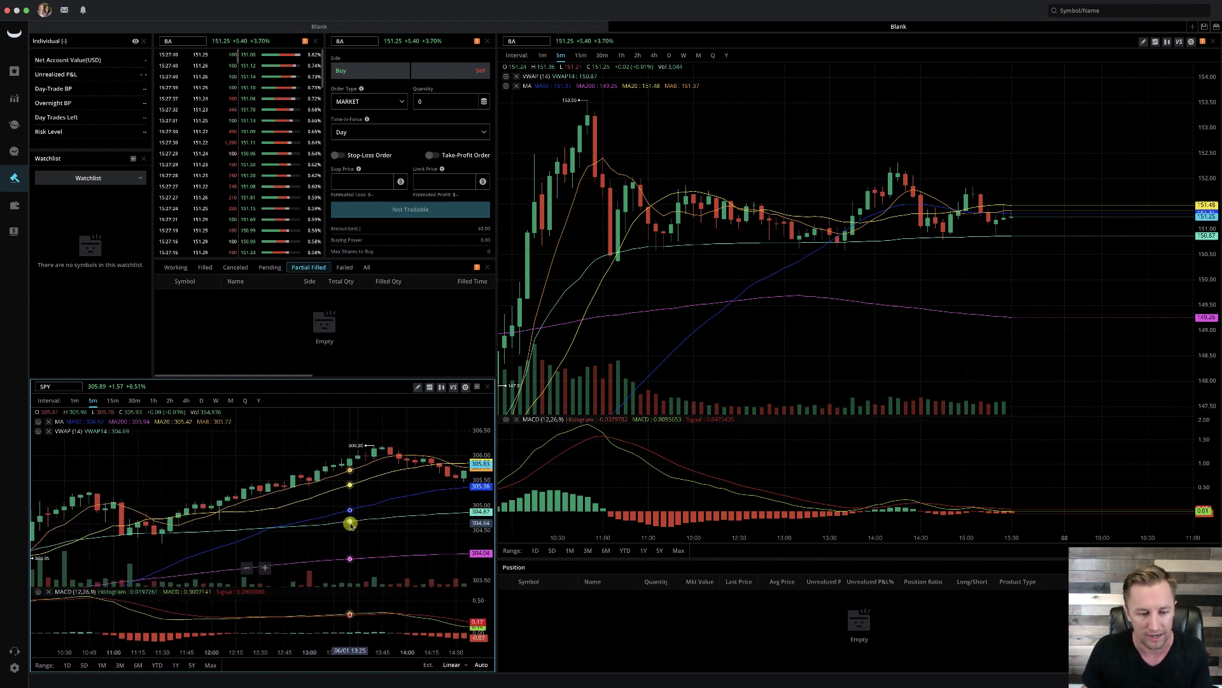
scroll(731, 319, down, 5)
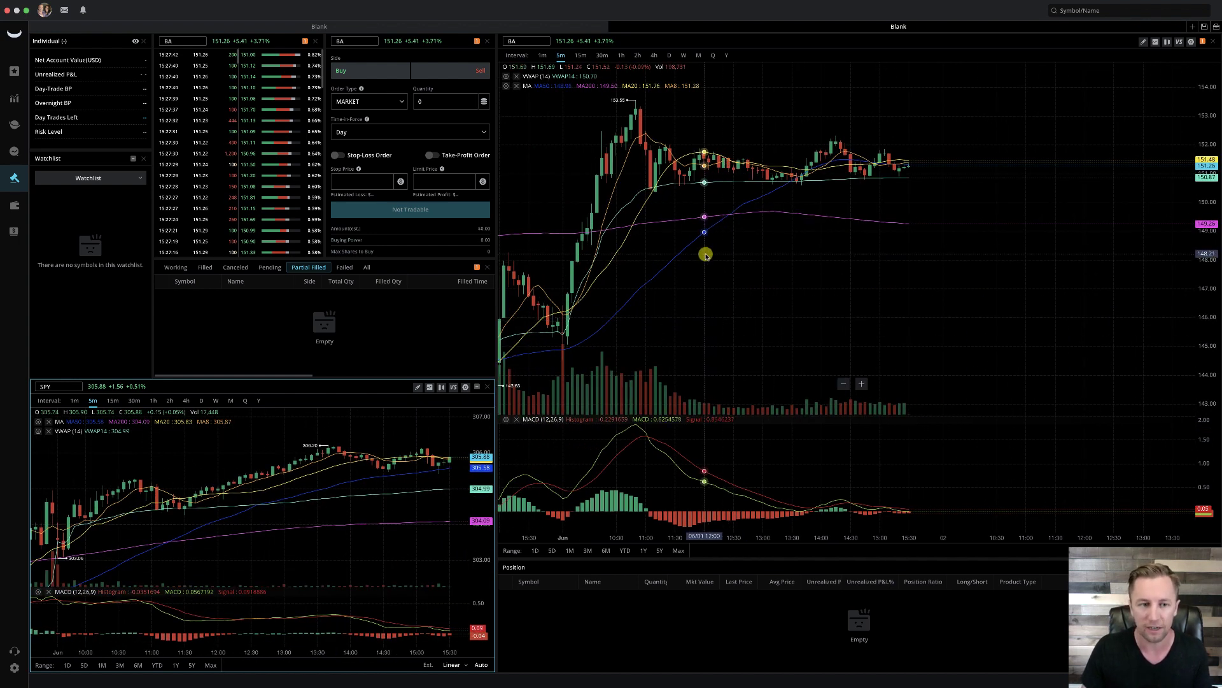
scroll(706, 248, up, 3)
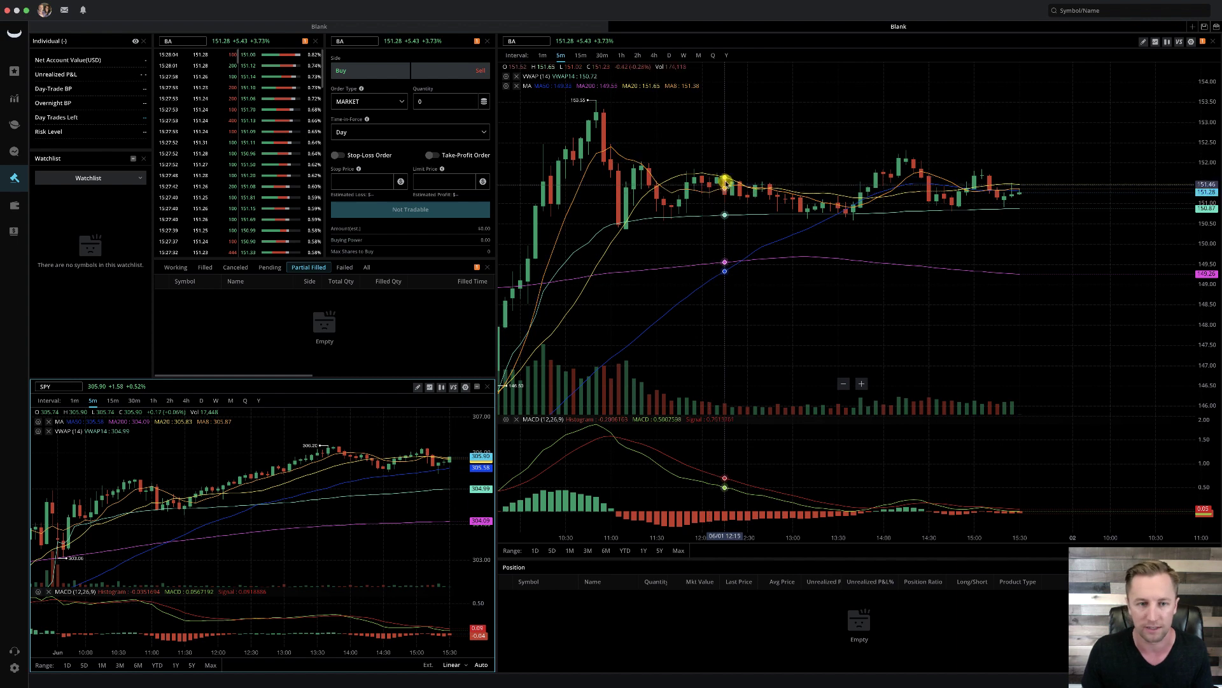
- Step the BA chart through the intervals to daily candles and link the watchlist to group 1
click(540, 56)
click(560, 56)
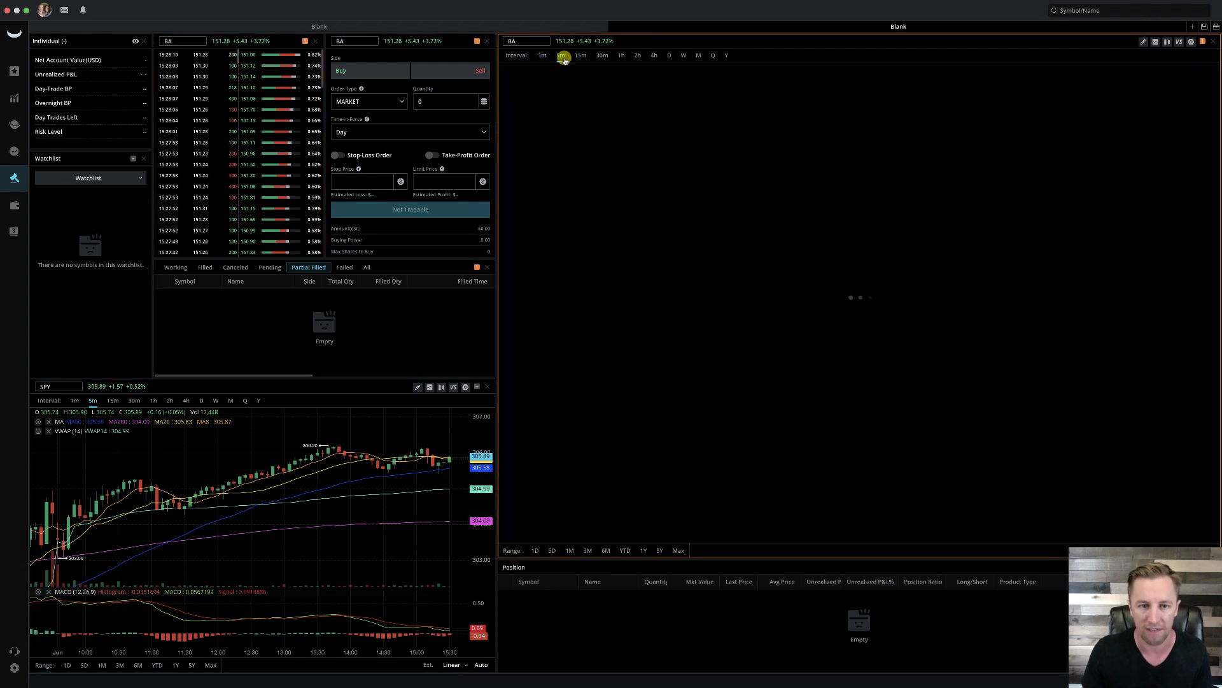
click(580, 56)
click(601, 56)
click(622, 56)
click(637, 56)
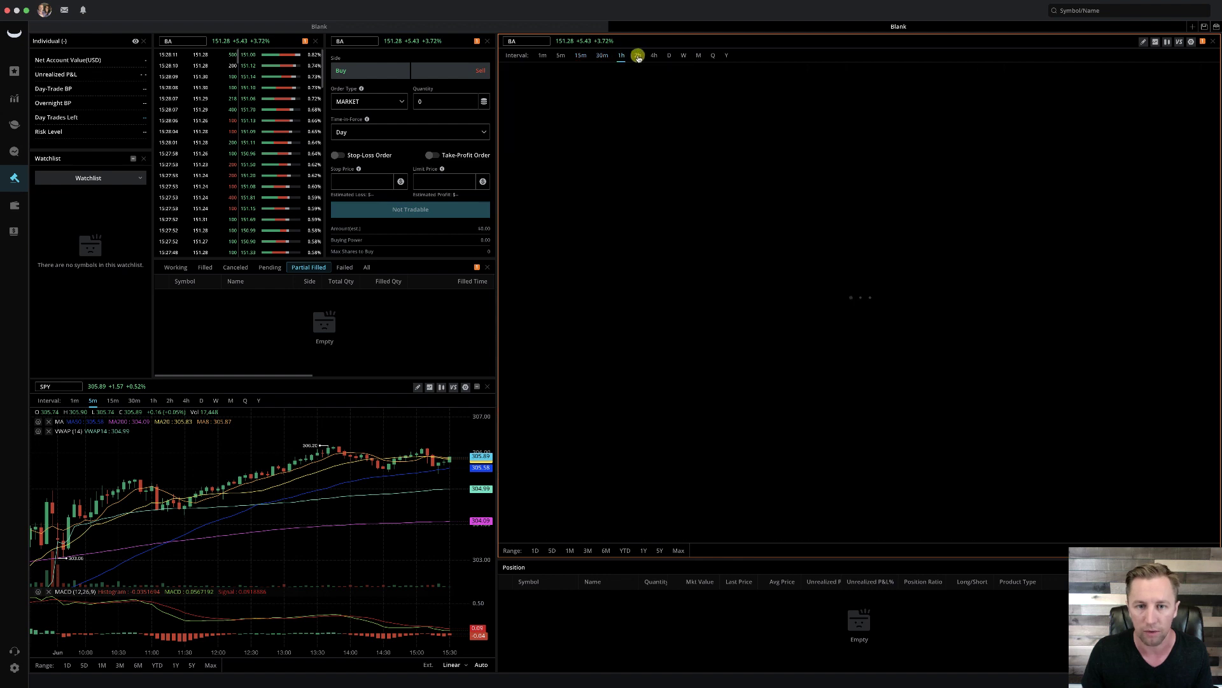
click(654, 56)
click(674, 56)
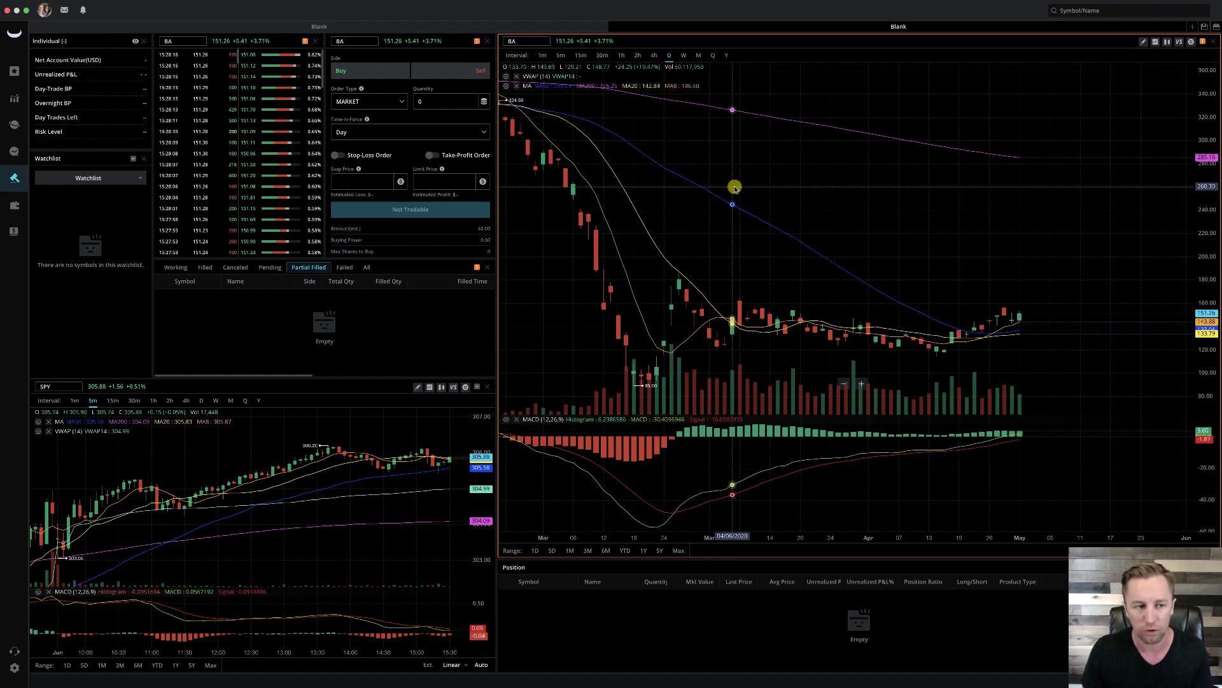
click(133, 159)
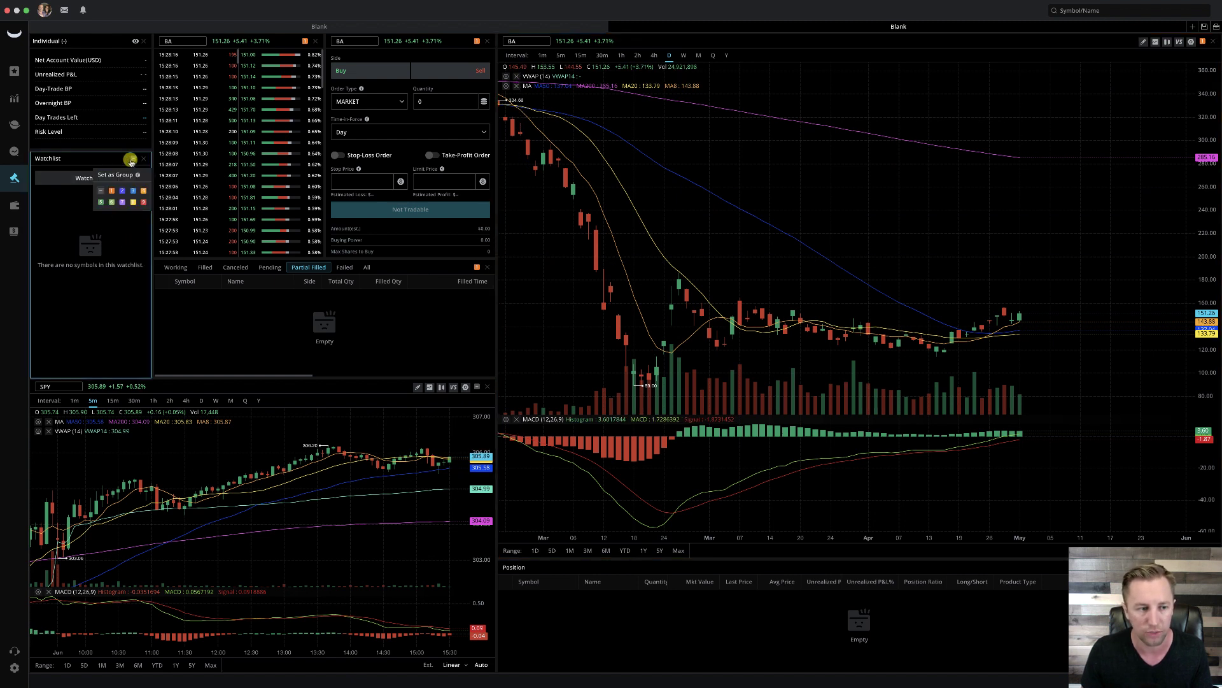
click(111, 190)
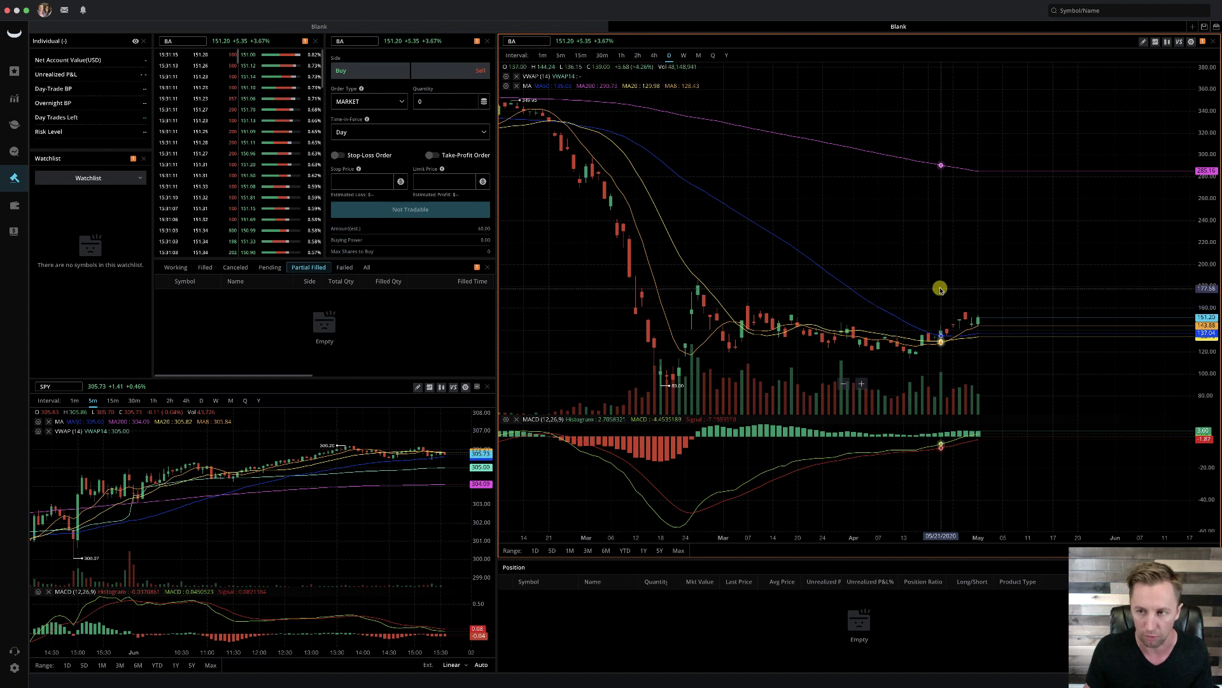
- Save the layout as a new board, renaming it from 'Blank' to 'Mikes Setup'
click(1205, 28)
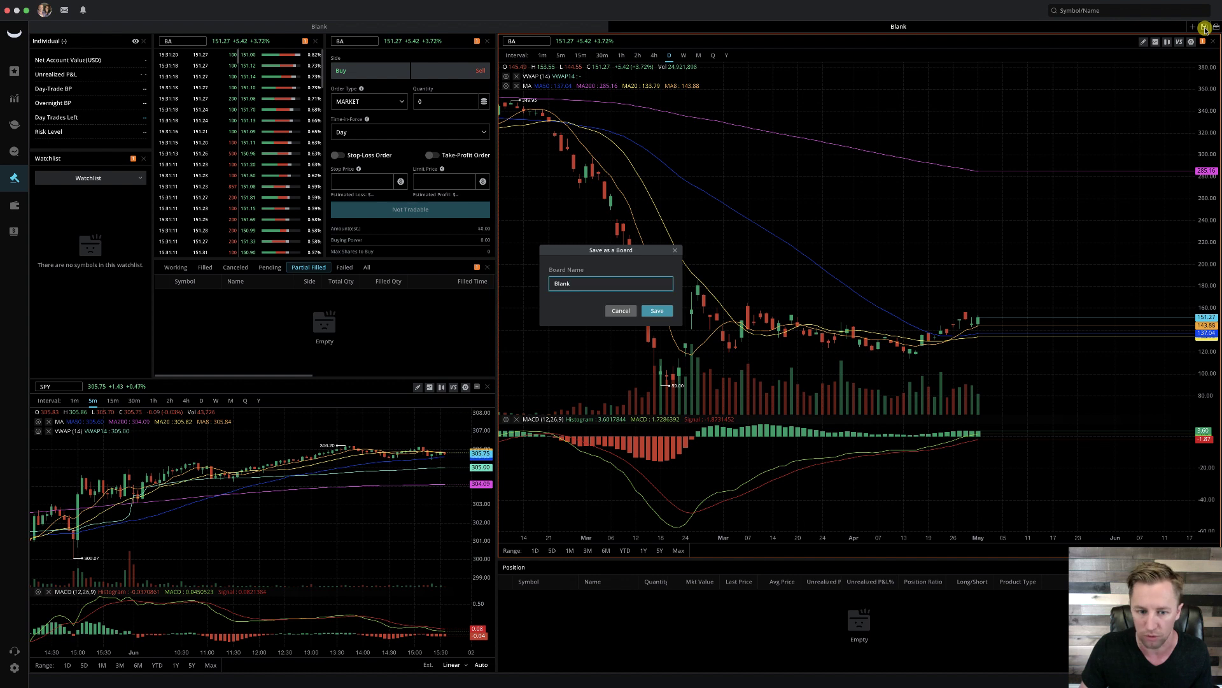
double_click(608, 280)
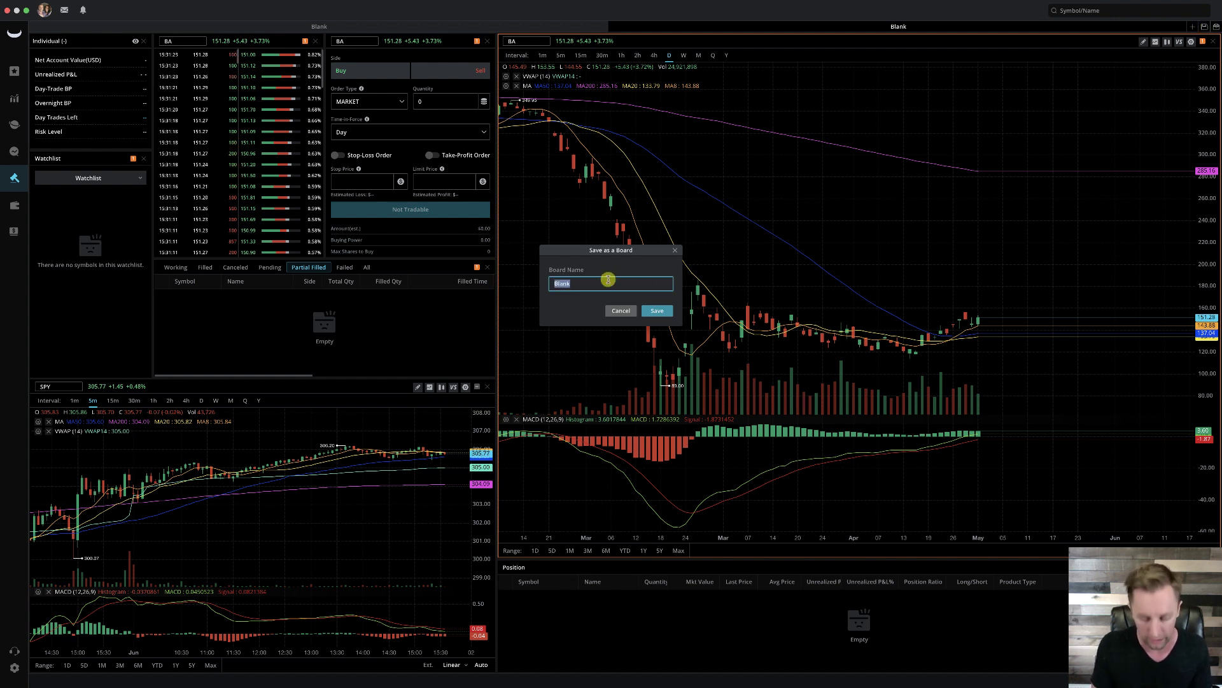
text(Mikes Setup)
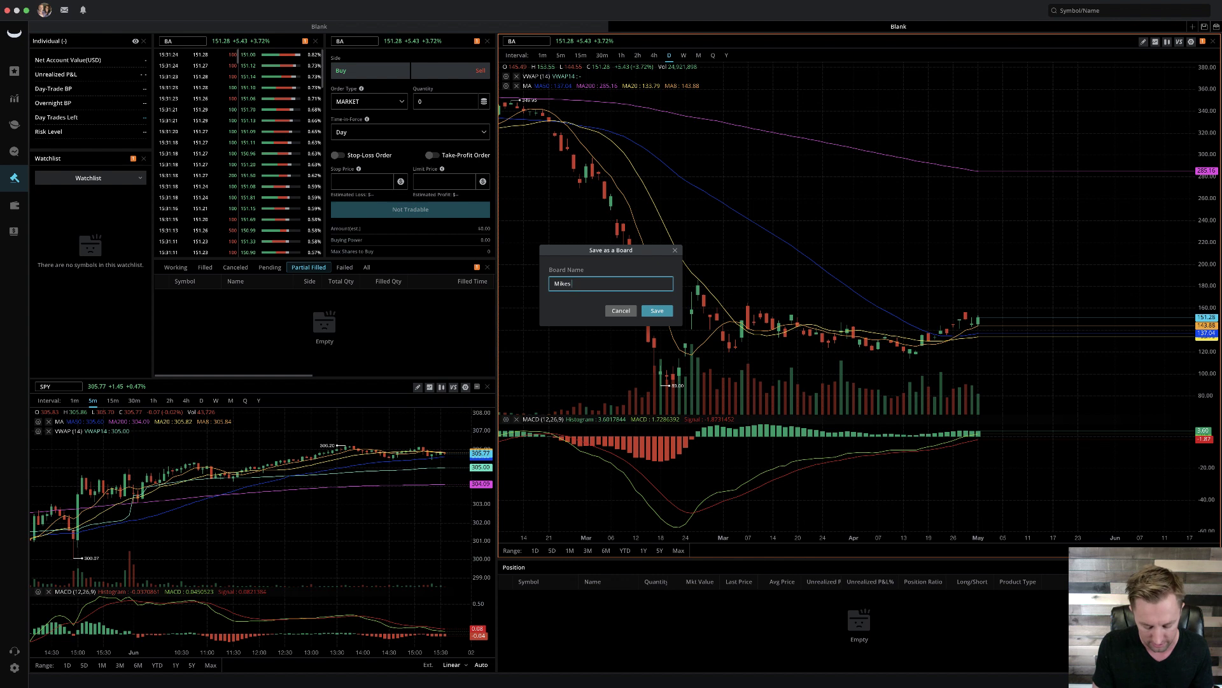
click(654, 311)
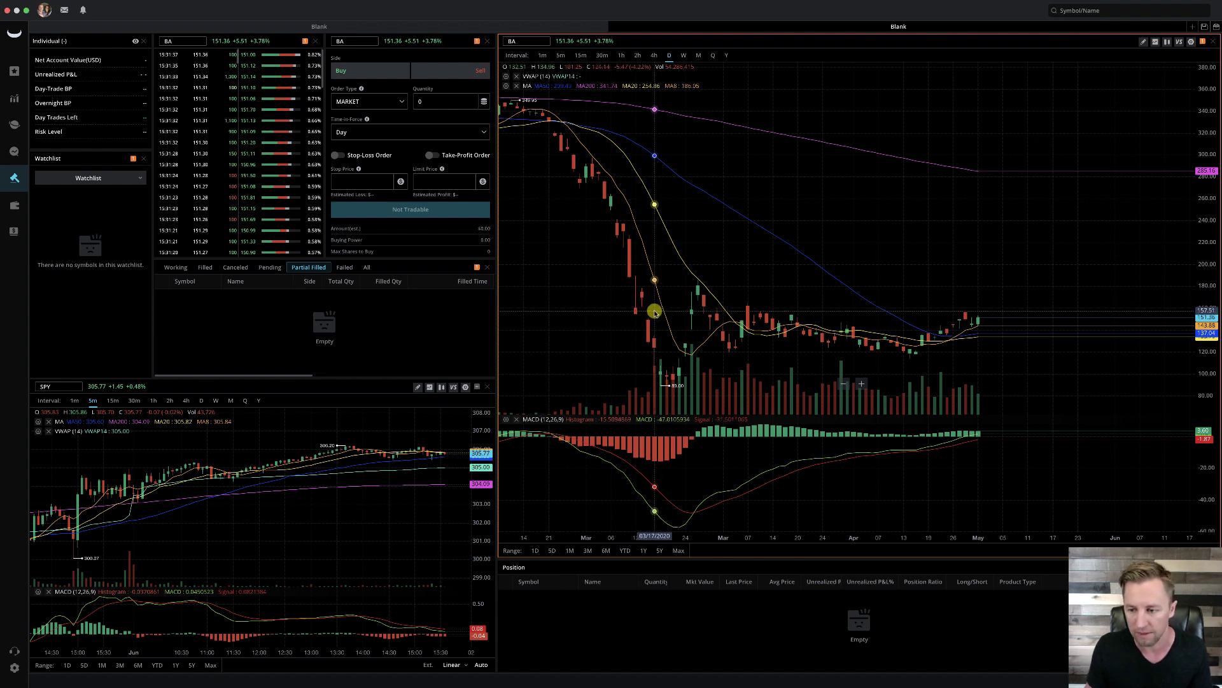
- Close both Blank board tabs and reopen the saved Mikes Setup board, with its BA 1-minute and SPY charts
click(604, 26)
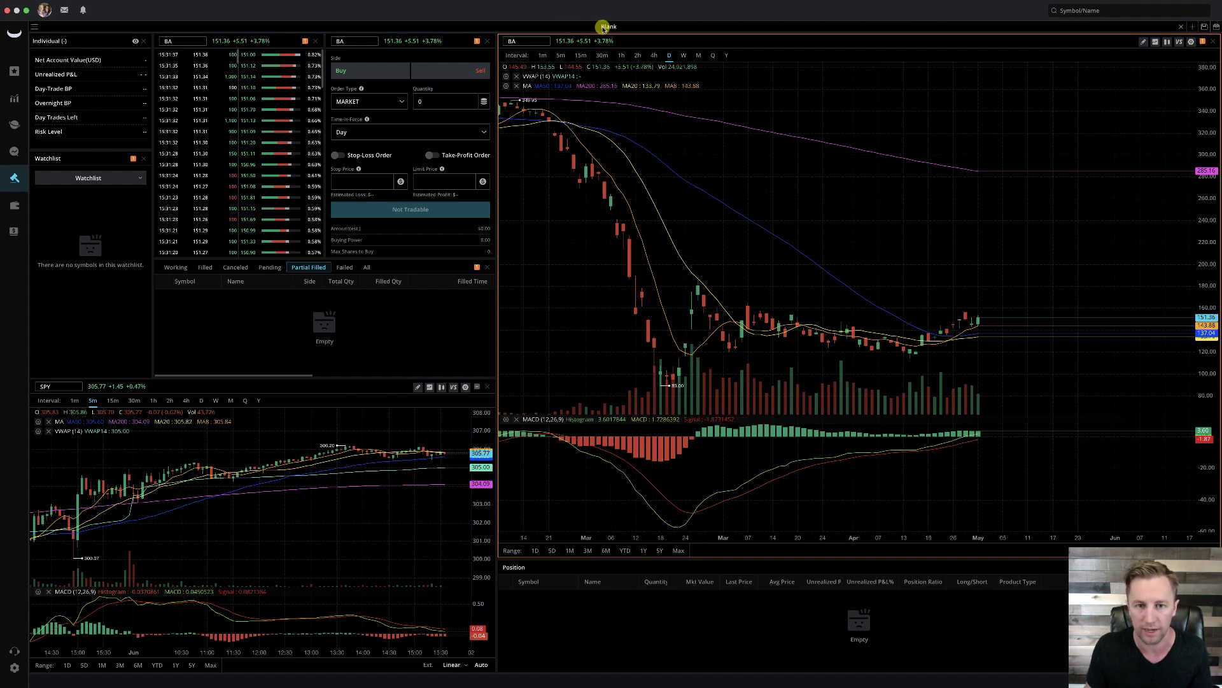
click(1181, 26)
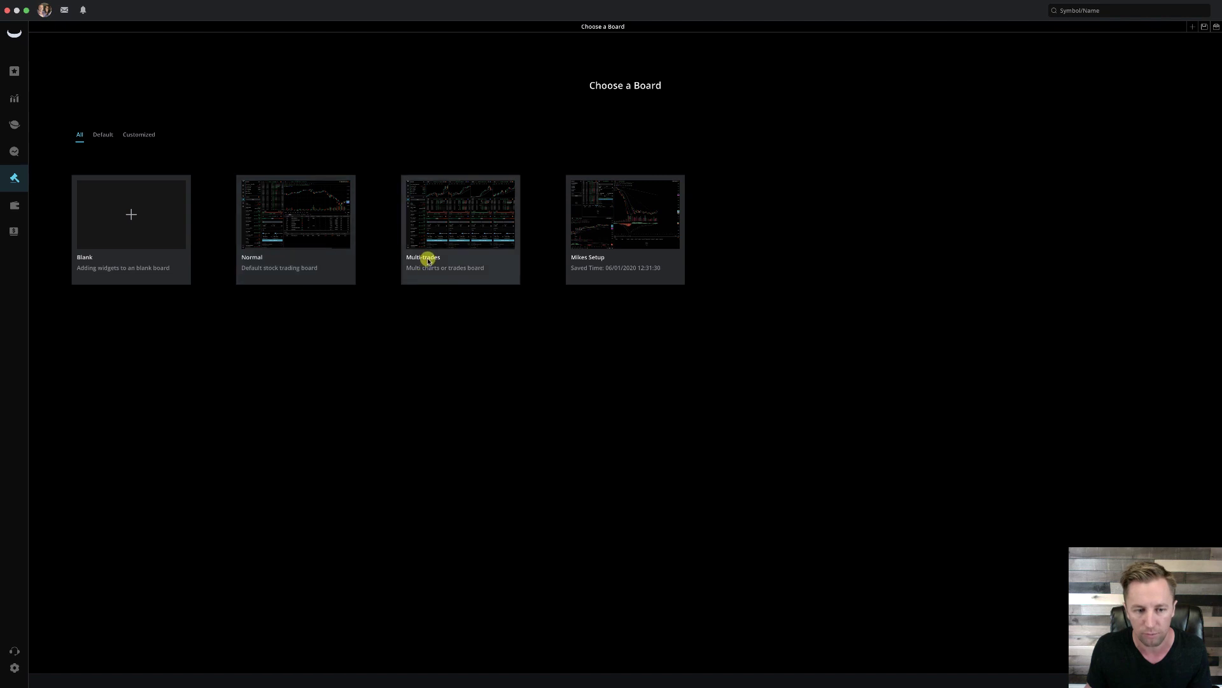
click(639, 224)
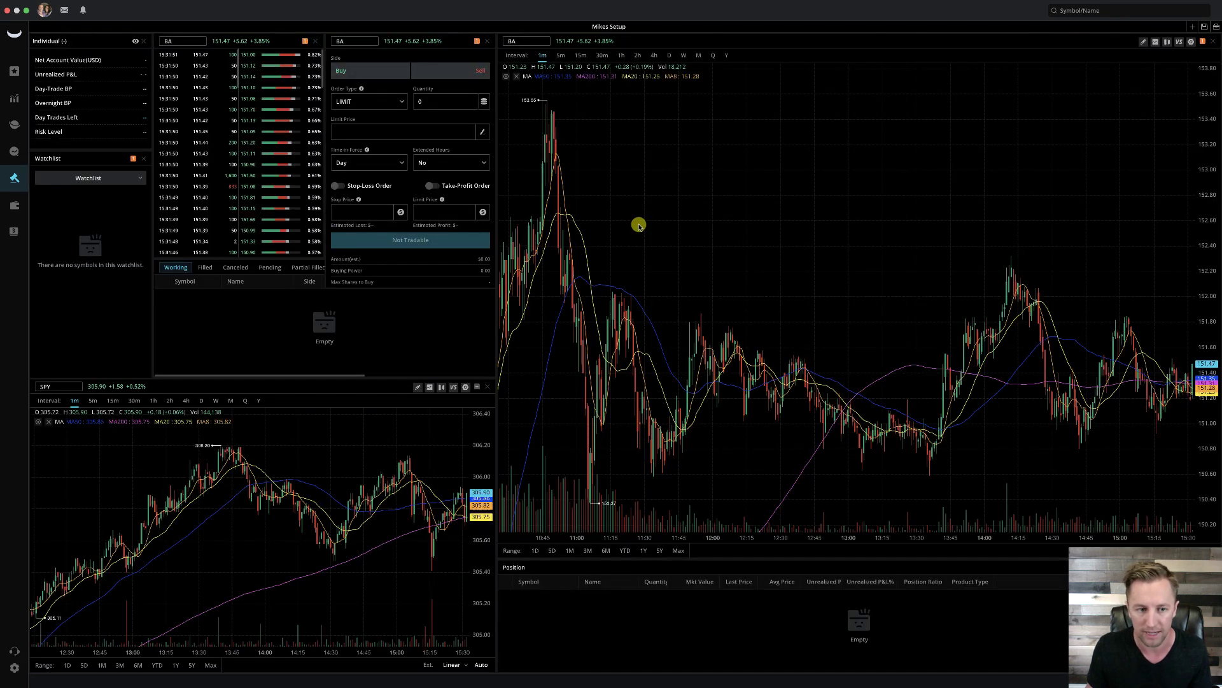
scroll(696, 240, up, 5)
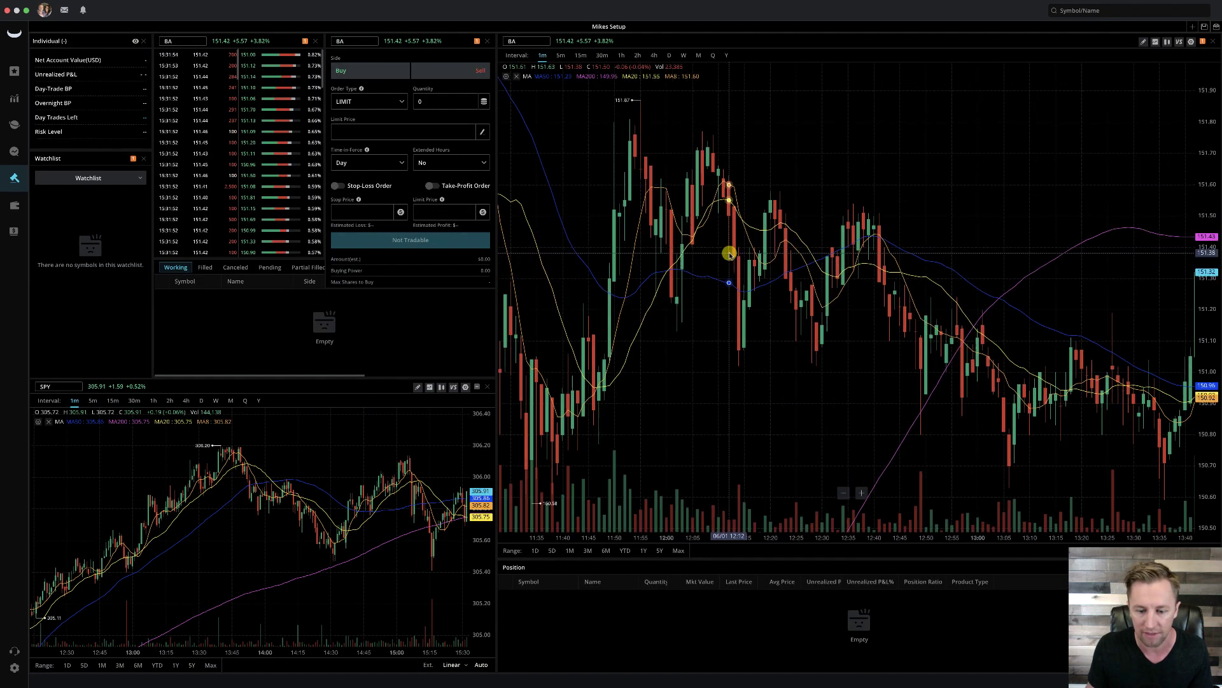
scroll(729, 254, right, 10)
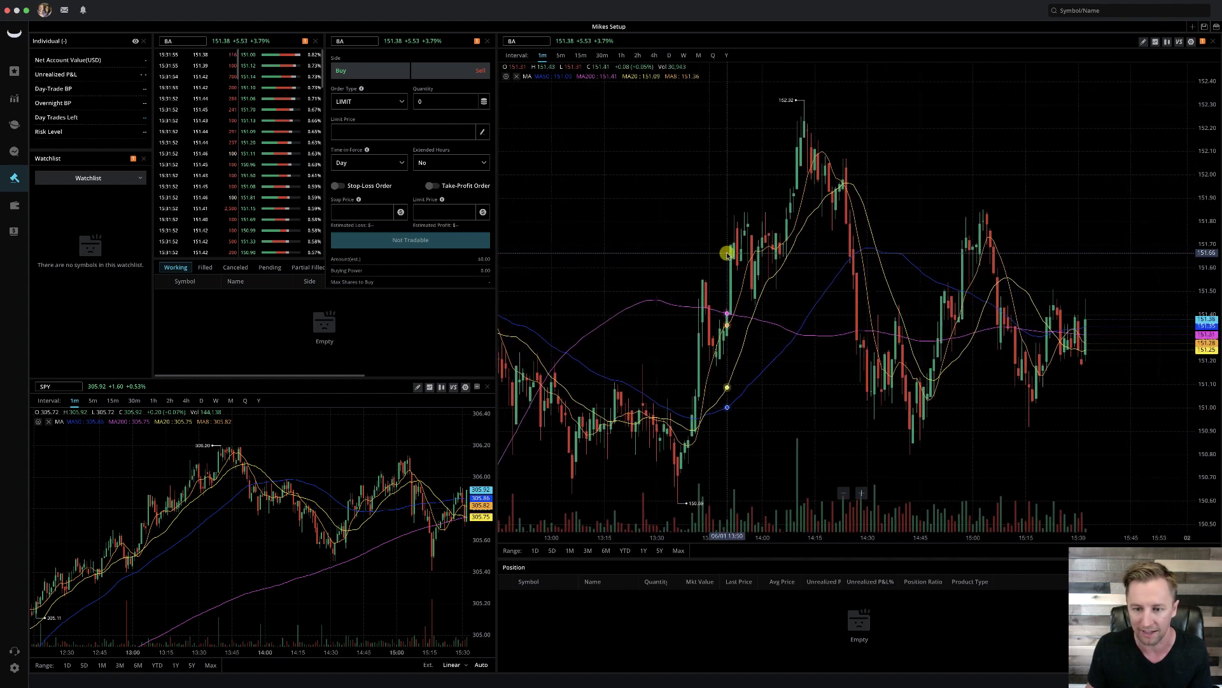
scroll(727, 253, up, 3)
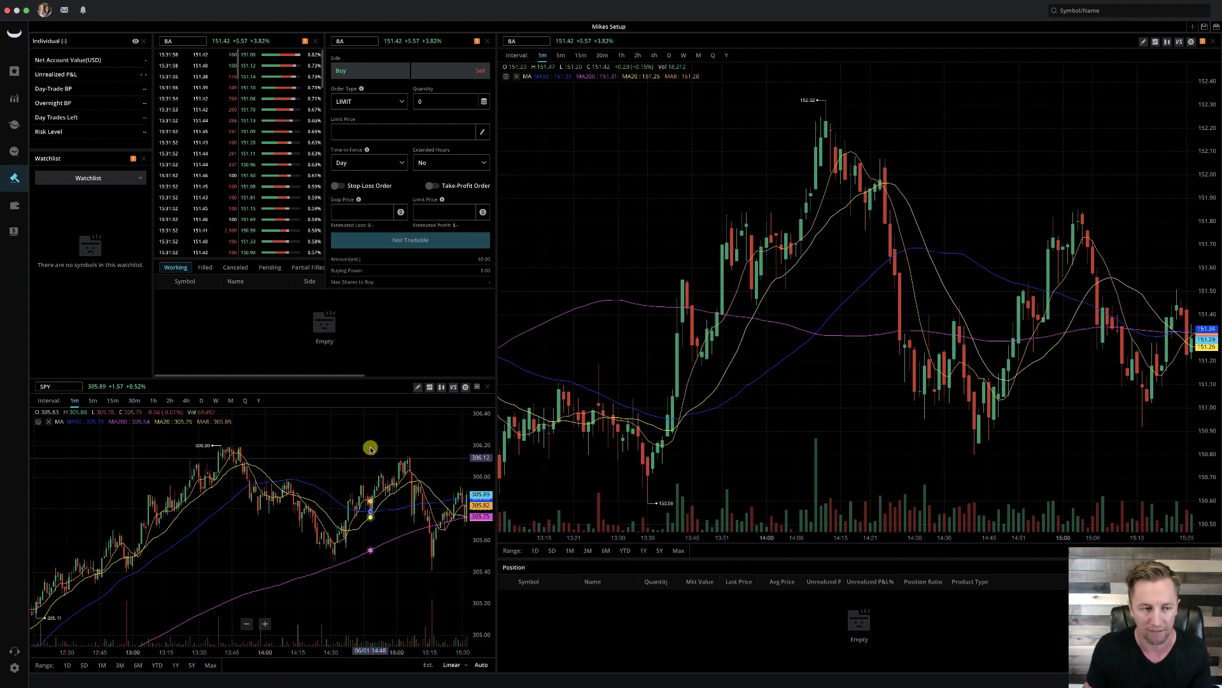
scroll(1152, 441, right, 5)
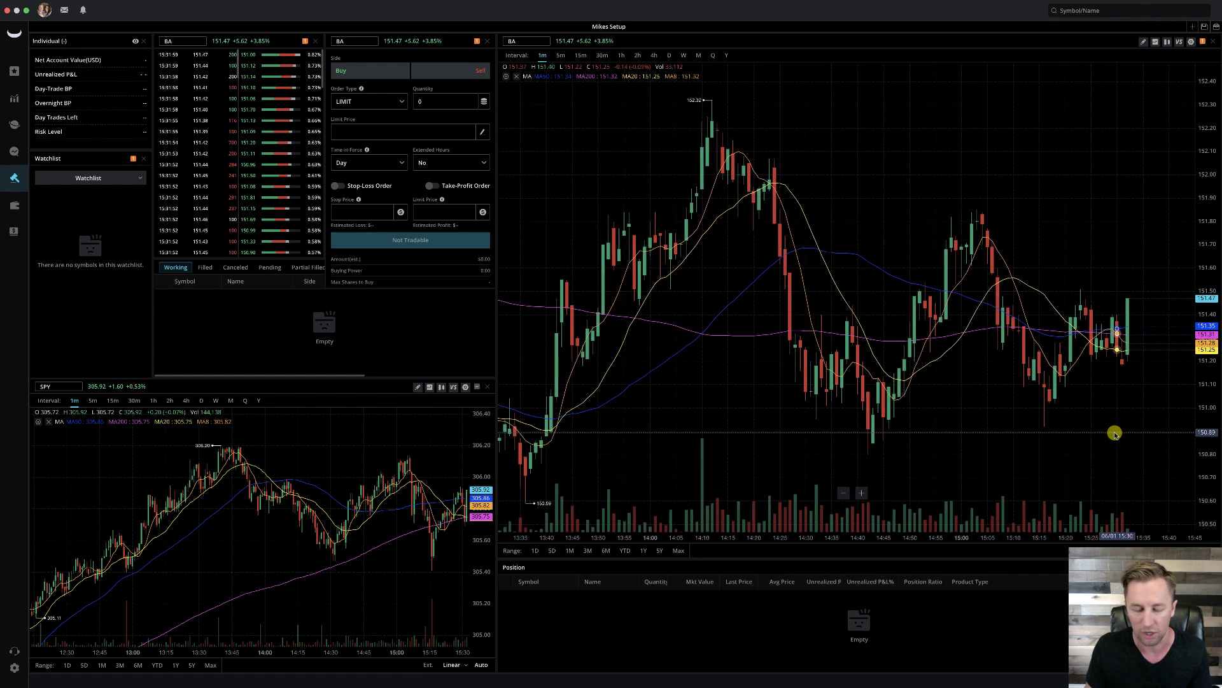
scroll(1115, 434, up, 2)
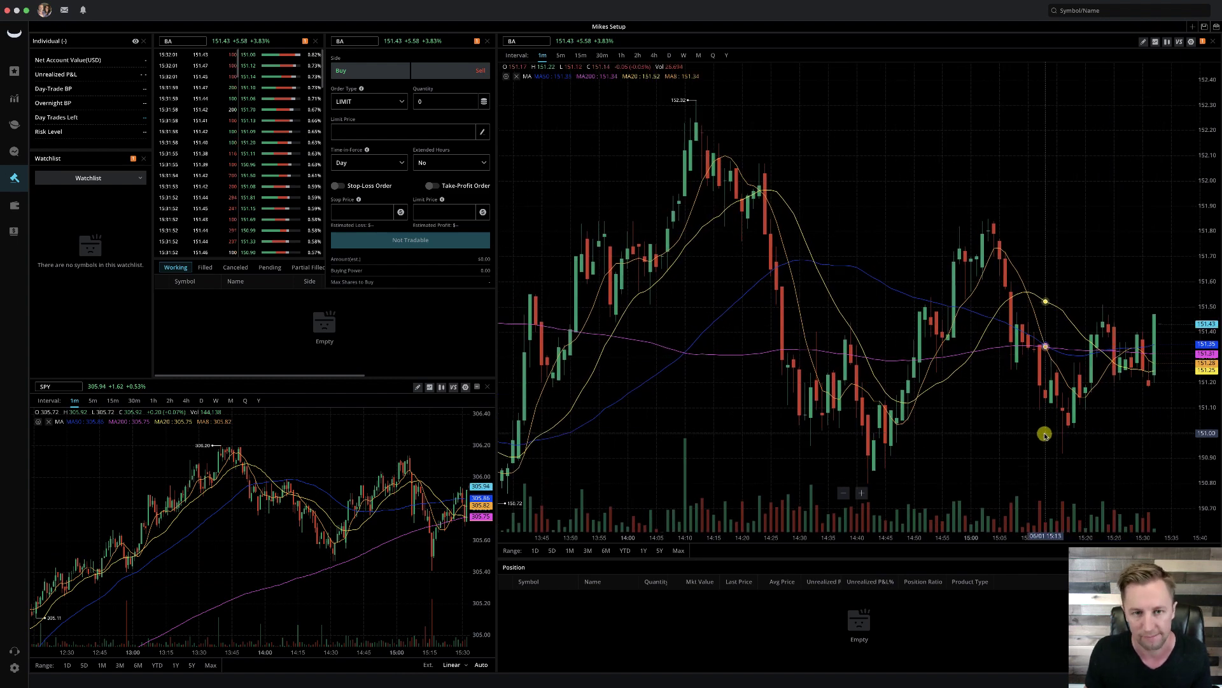